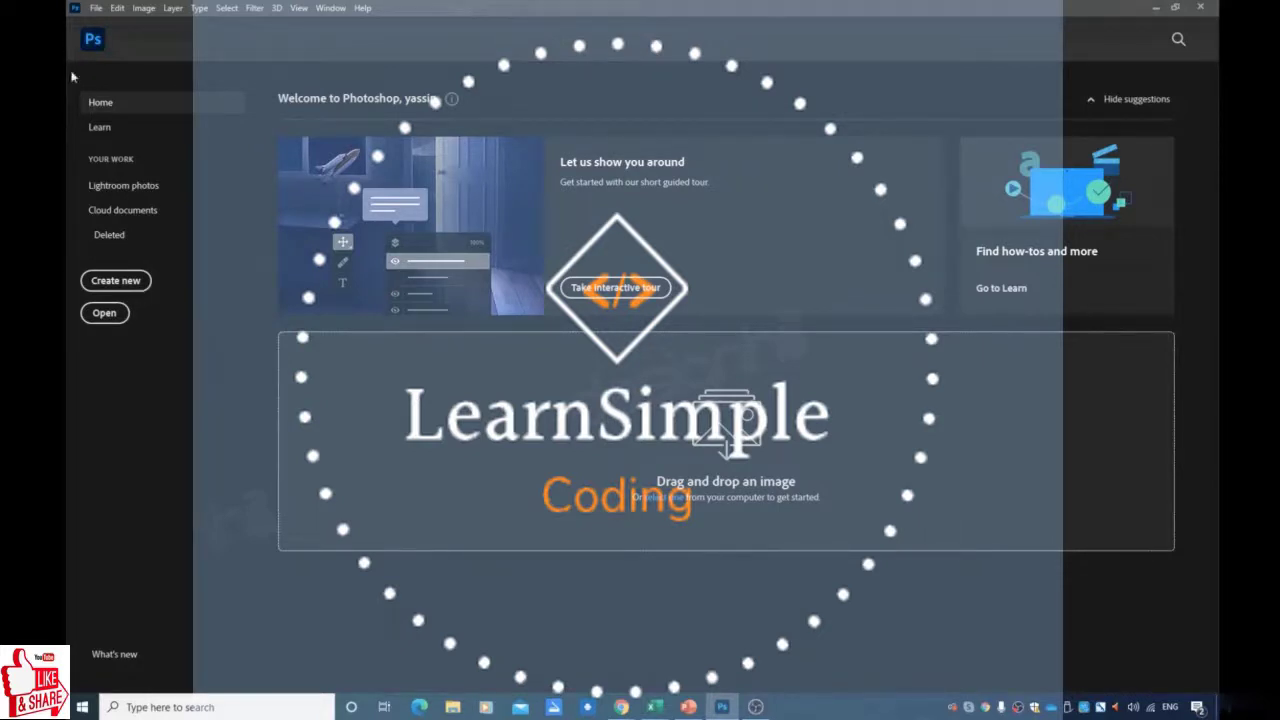
Step: Browse the Learn page's hands-on tutorials and web tutorials from the first entry through the last
left_click(100, 127)
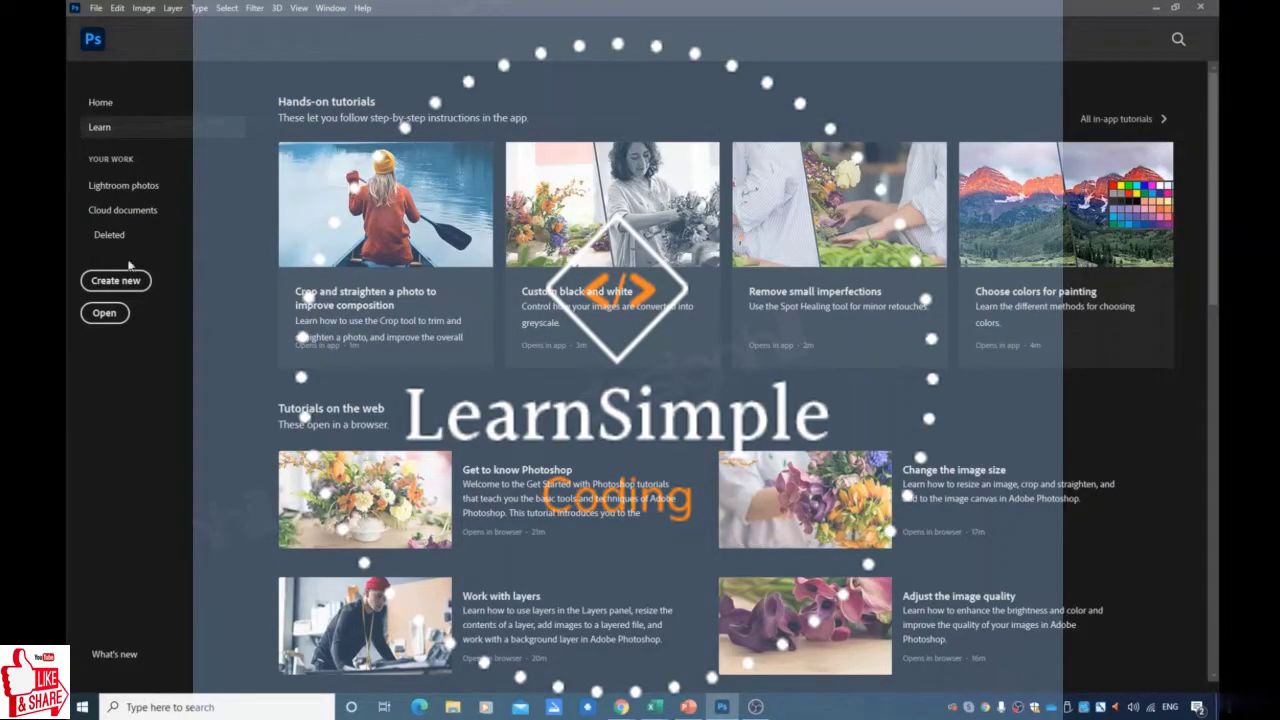
scroll(745, 372, "down", 5)
scroll(745, 372, "down", 4)
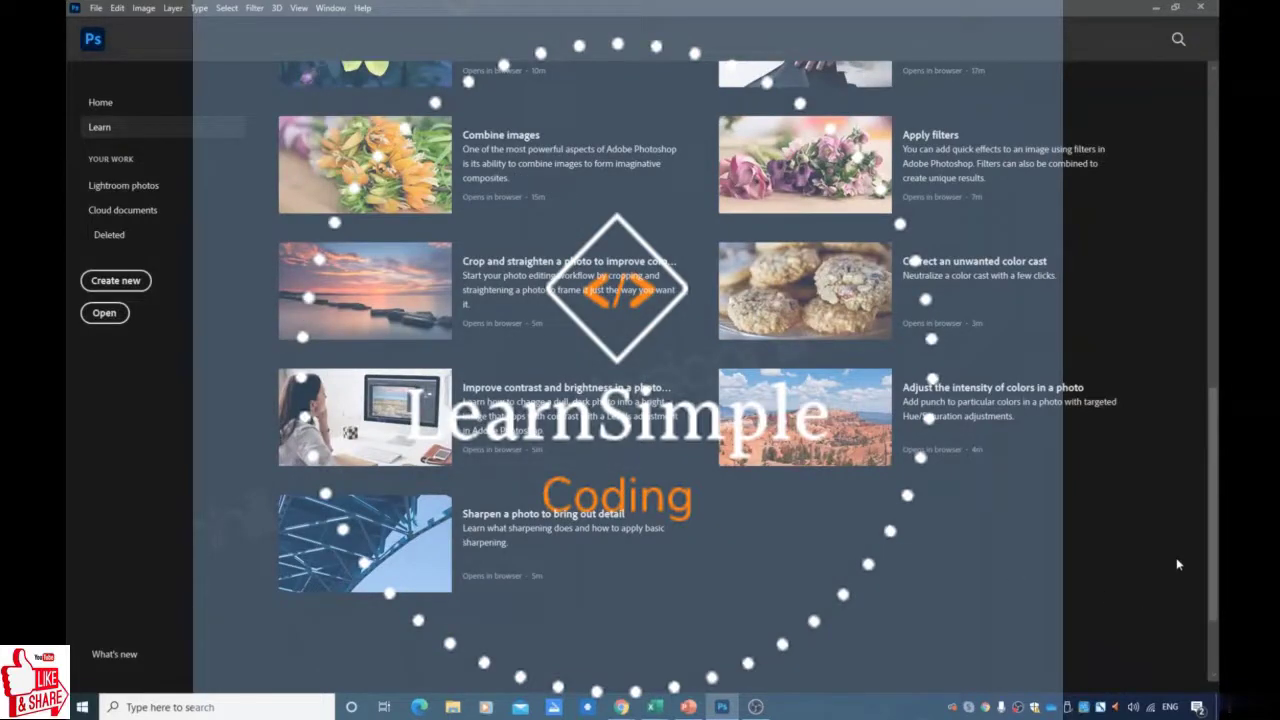
scroll(472, 246, "up", 6)
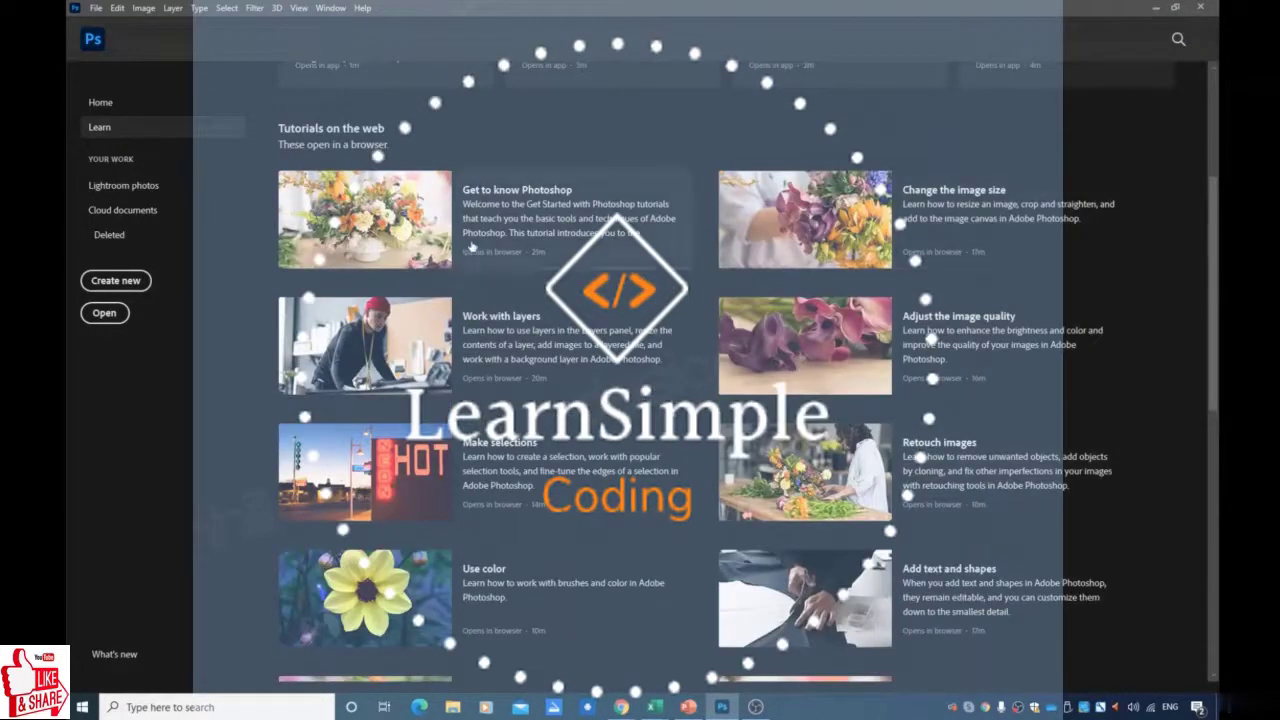
scroll(449, 96, "up", 3)
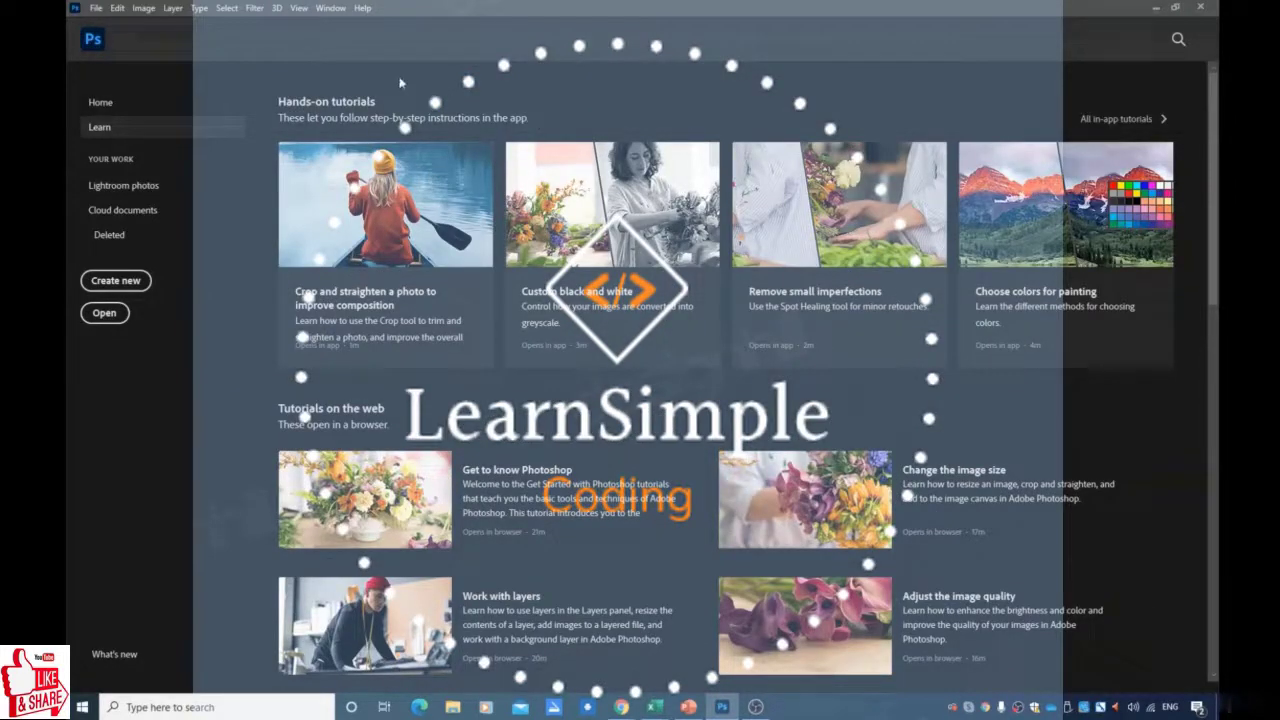
Step: View the Lightroom photos and cloud documents pages, return to the Home screen and look over the file commands
left_click(113, 188)
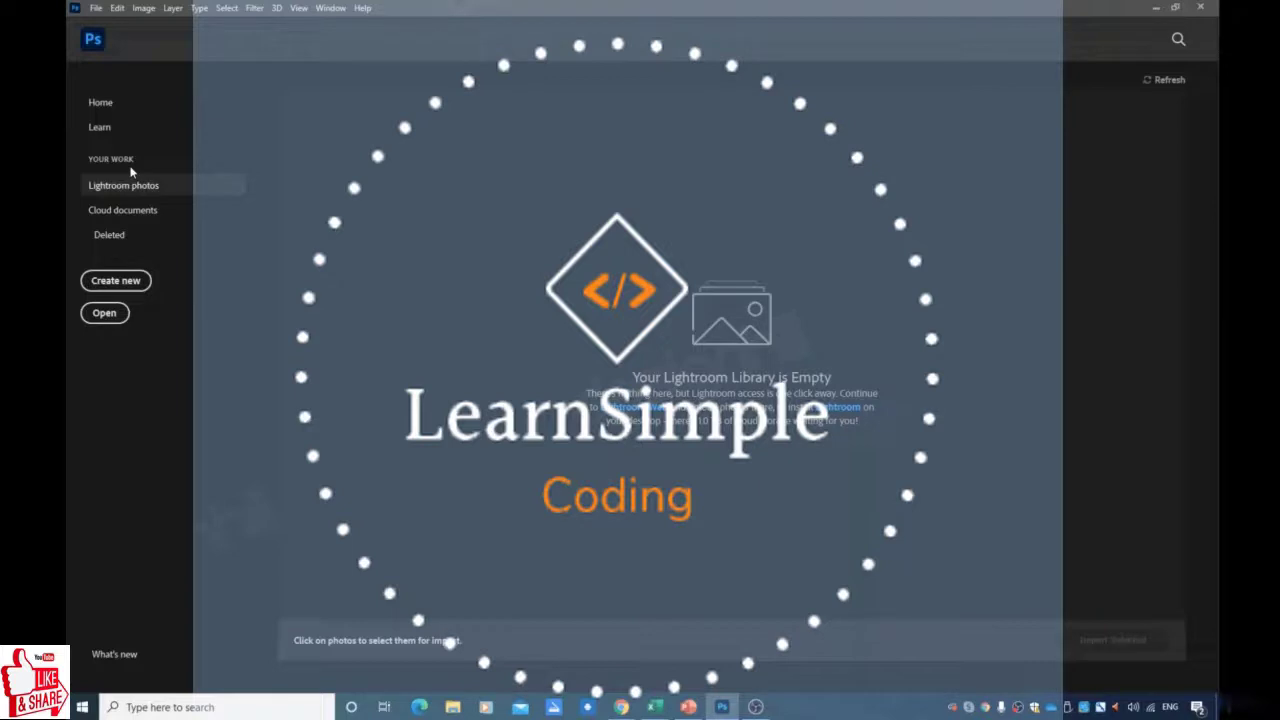
left_click(130, 209)
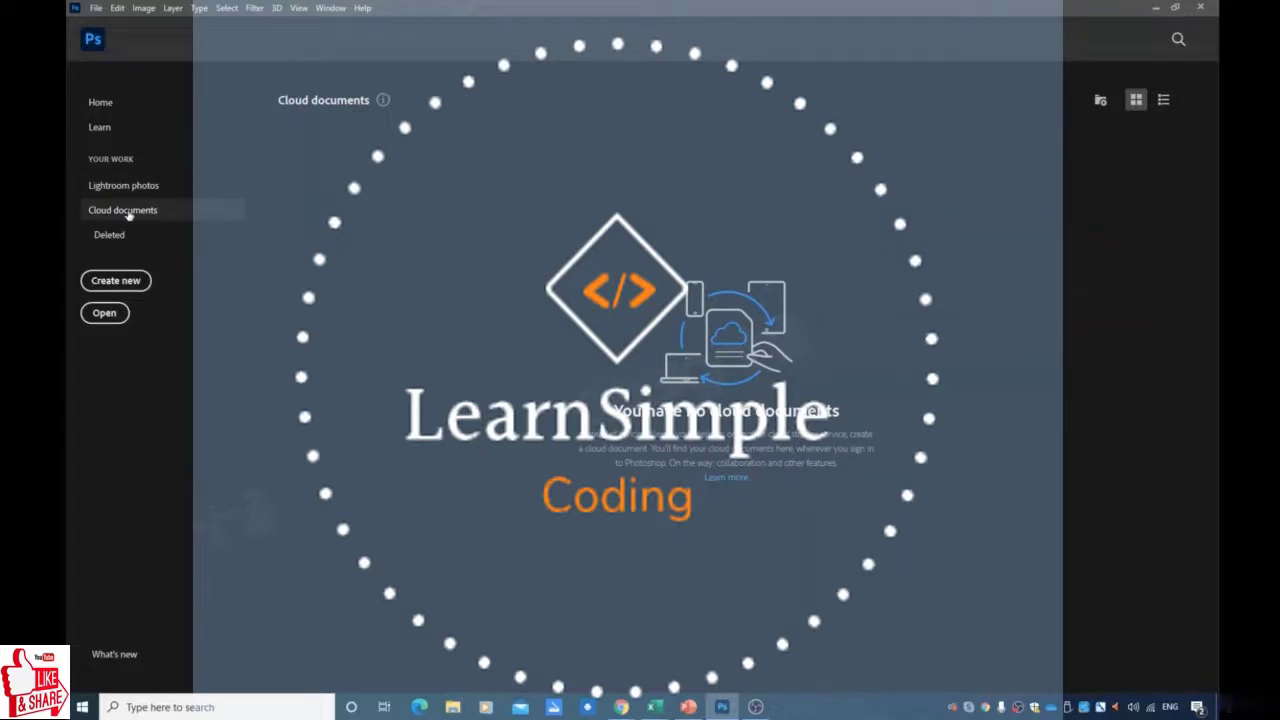
left_click(101, 102)
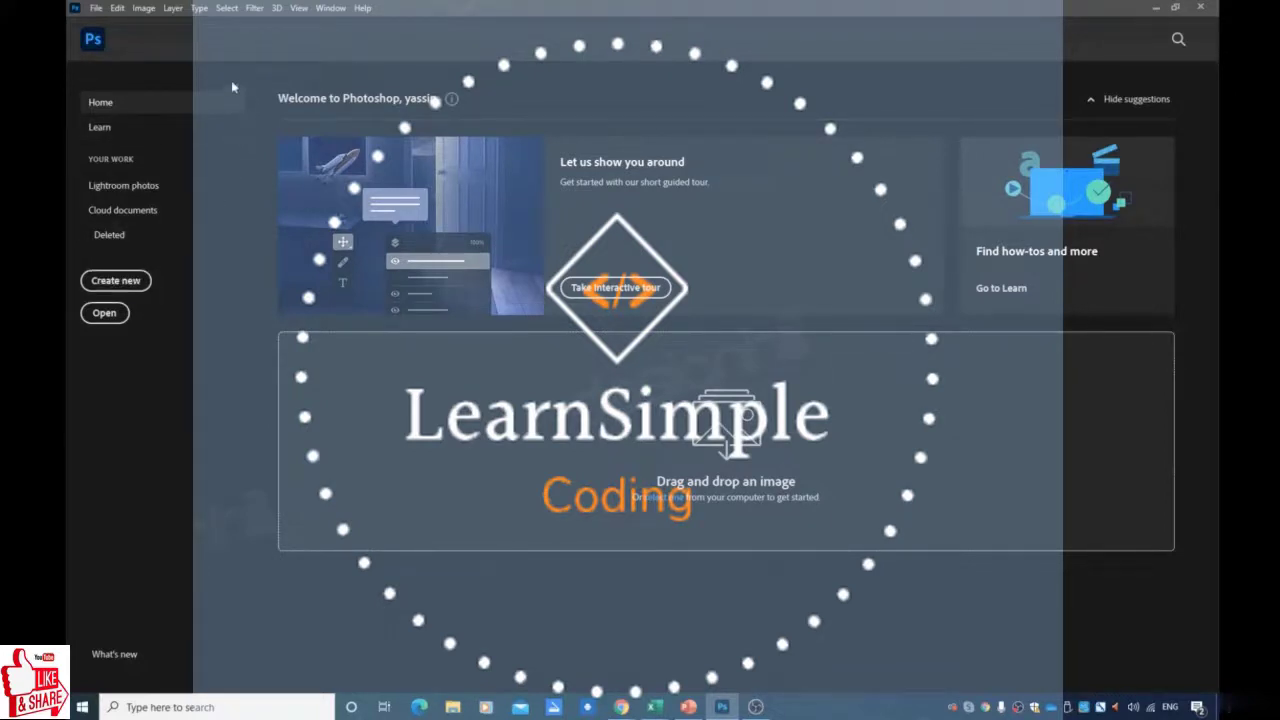
left_click(94, 8)
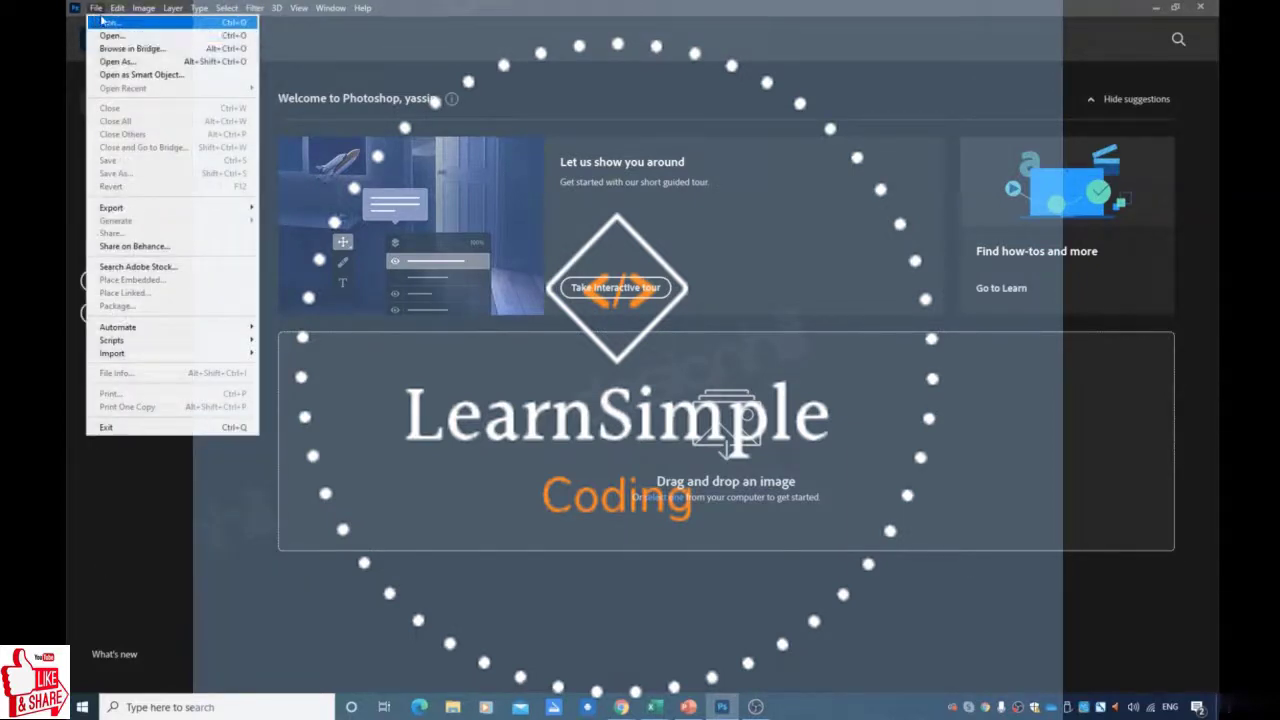
left_click(357, 45)
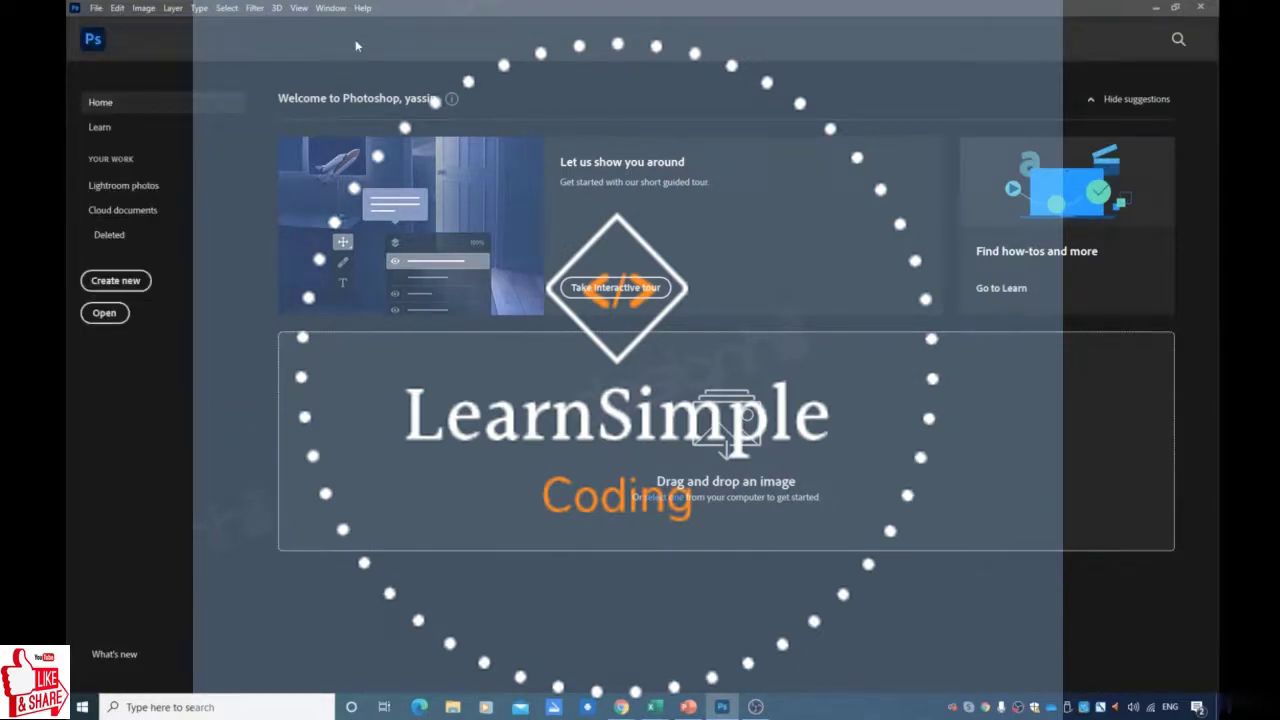
Step: Start a new document and compare the Photo presets Landscape 3 x 2, Landscape 6 x 4 and Landscape 7 x 5
left_click(110, 284)
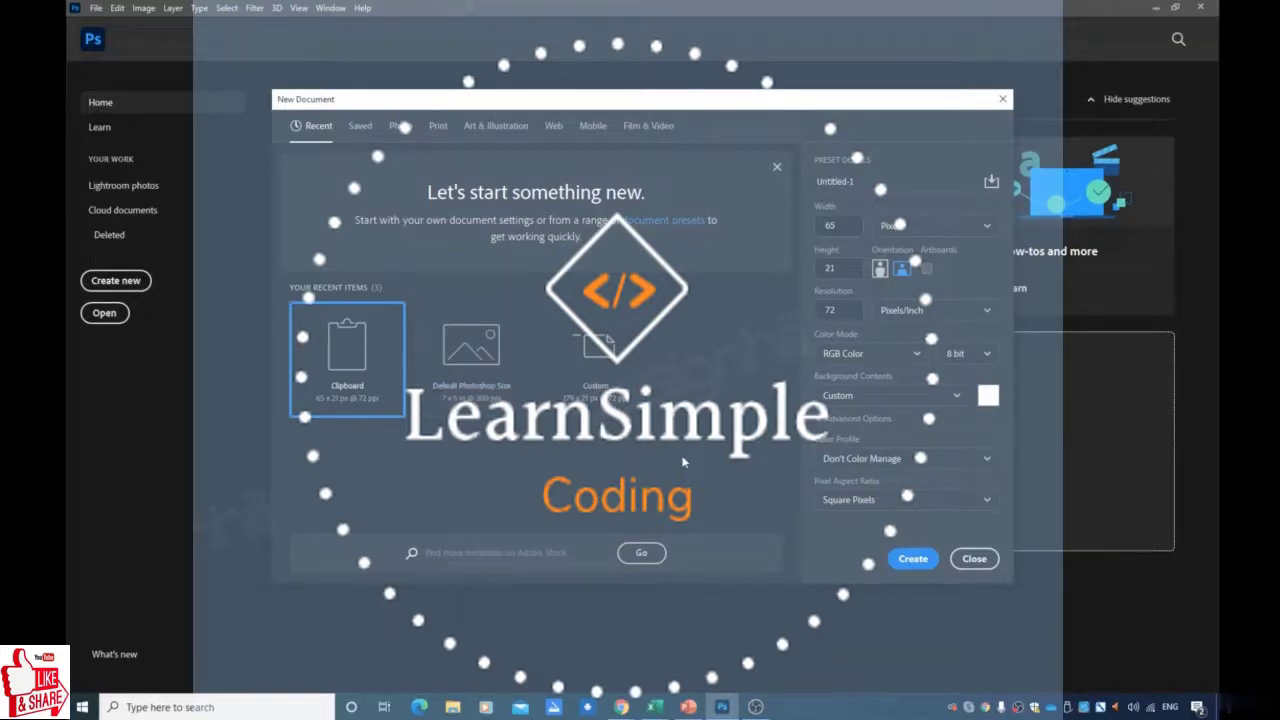
left_click(403, 128)
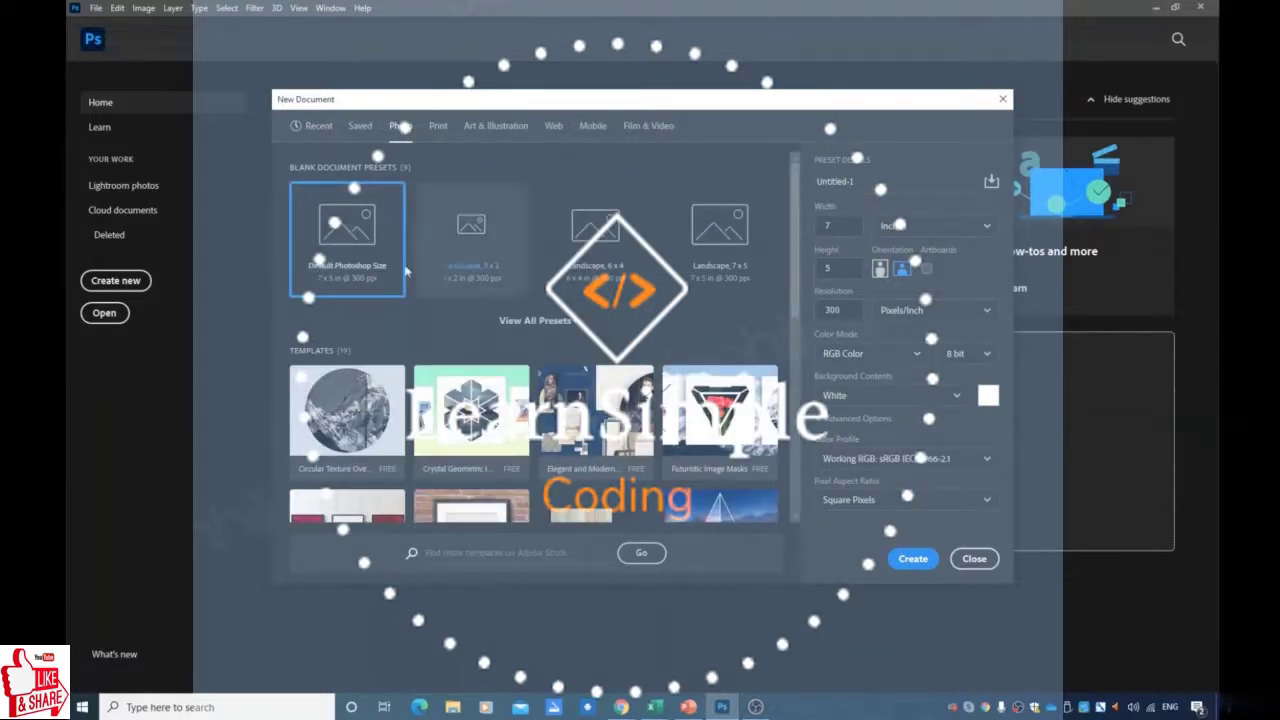
left_click(471, 235)
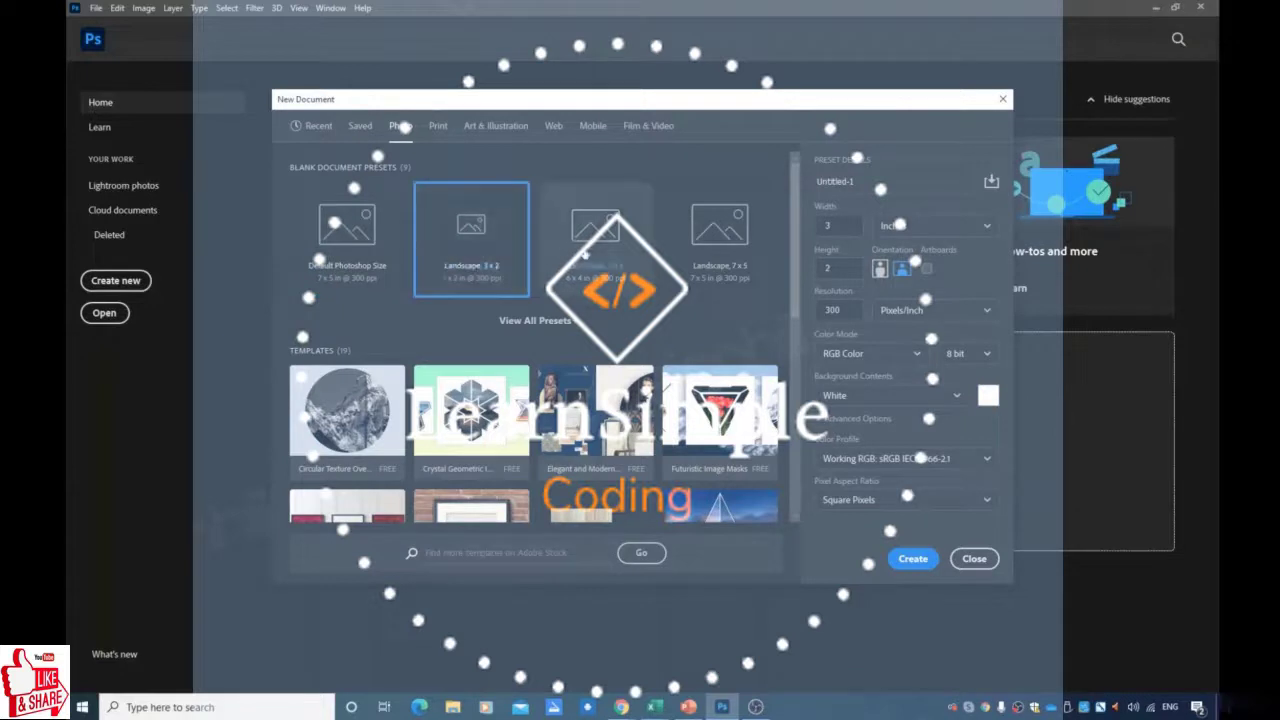
left_click(598, 285)
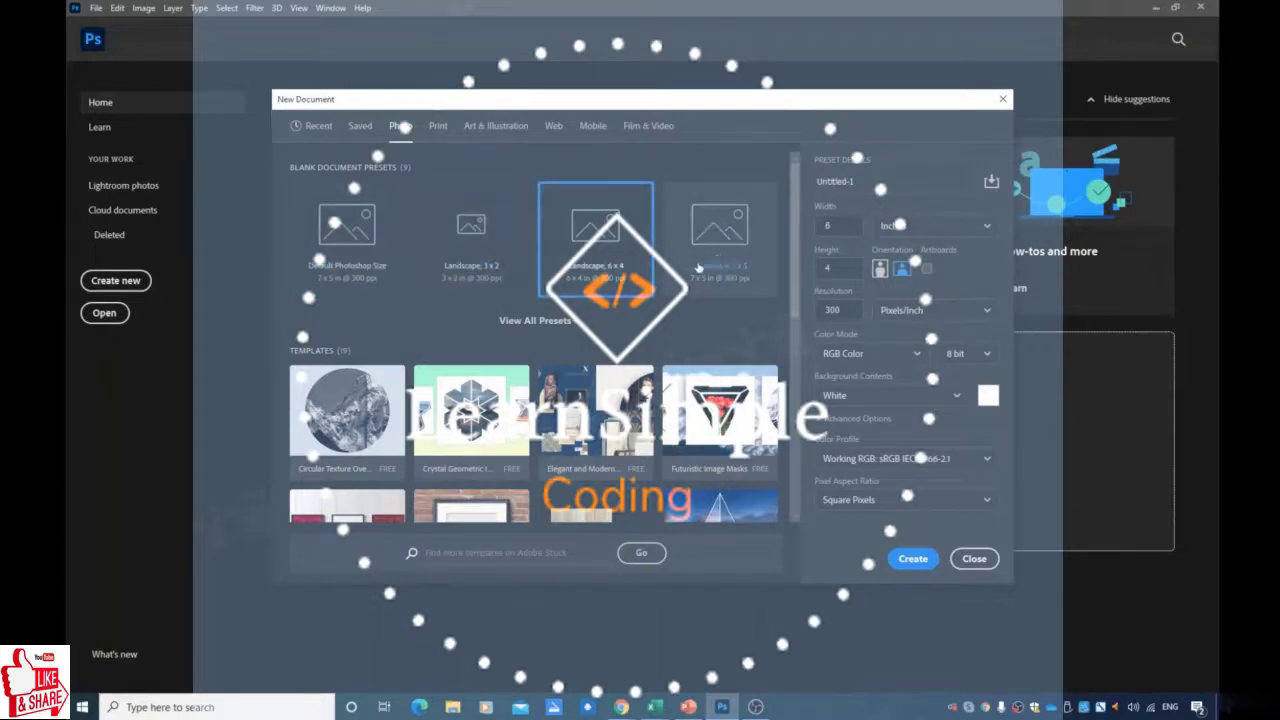
left_click(725, 289)
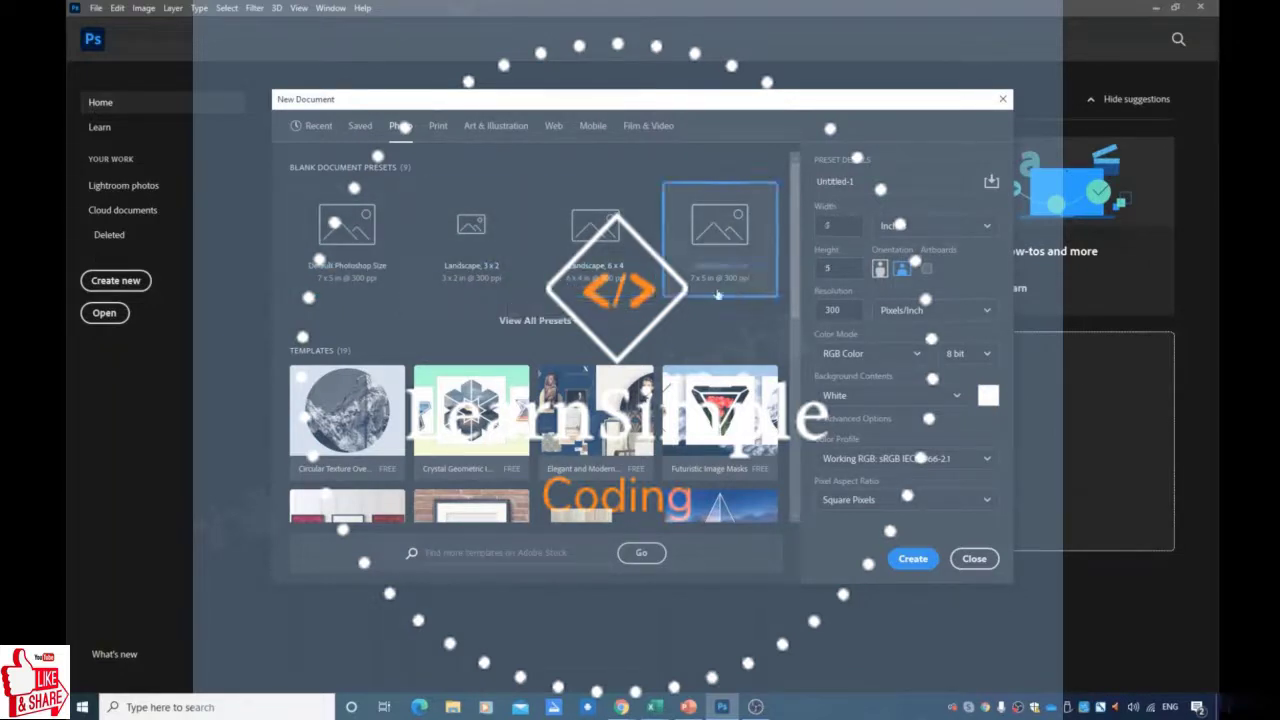
Step: Compare the blank Print presets for the new document, picking Legal, Tabloid and A4 in turn
left_click(433, 130)
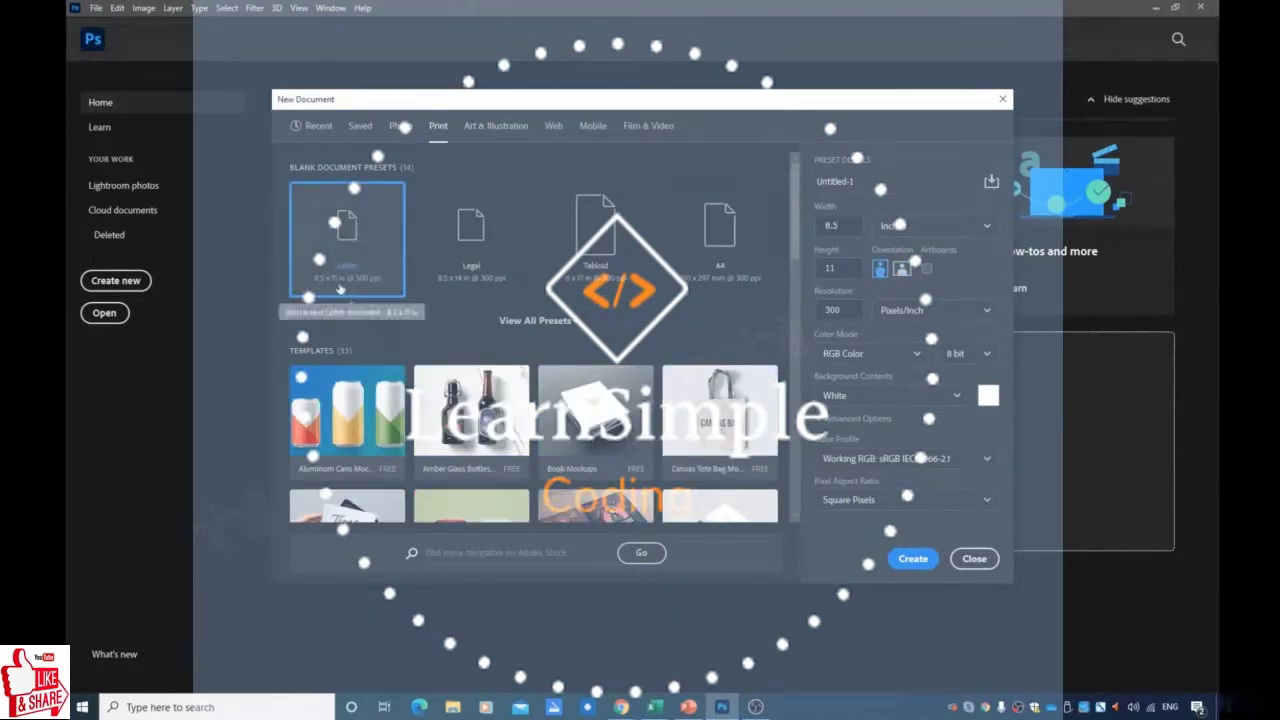
left_click(456, 290)
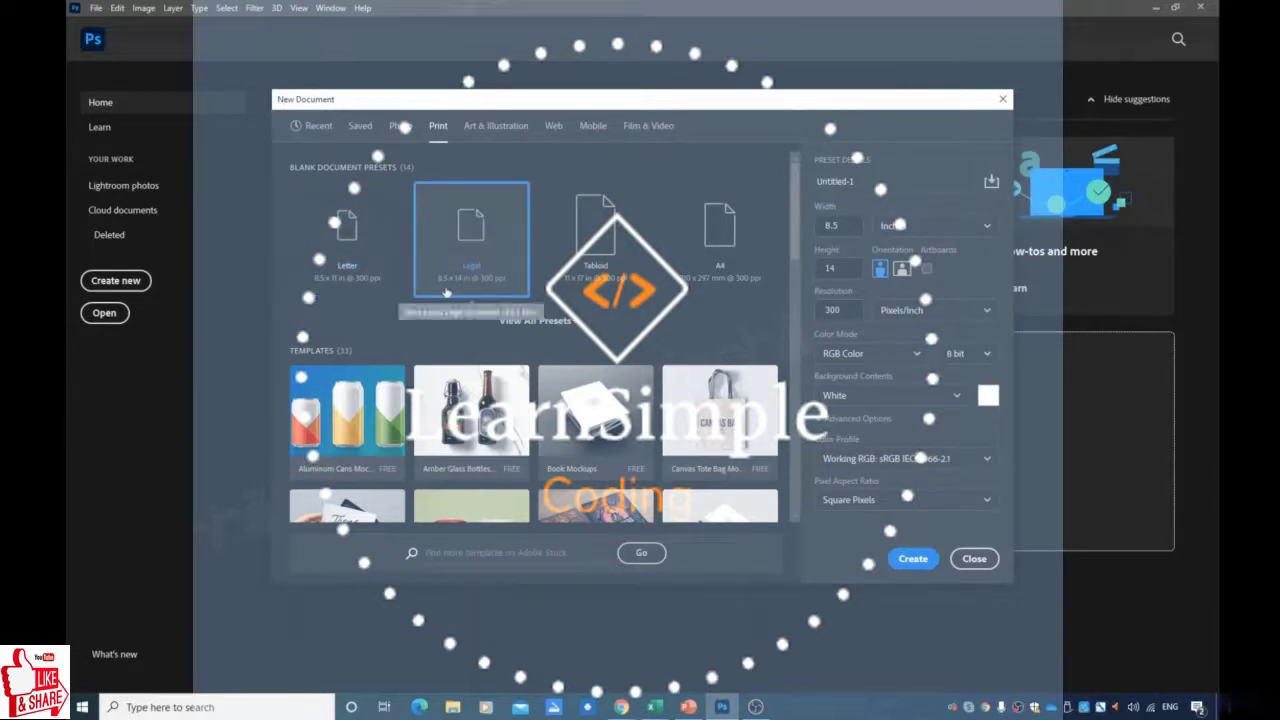
left_click(595, 230)
left_click(719, 230)
Step: Examine the whole collection of Print templates and return to the blank document presets
scroll(727, 357, "down", 3)
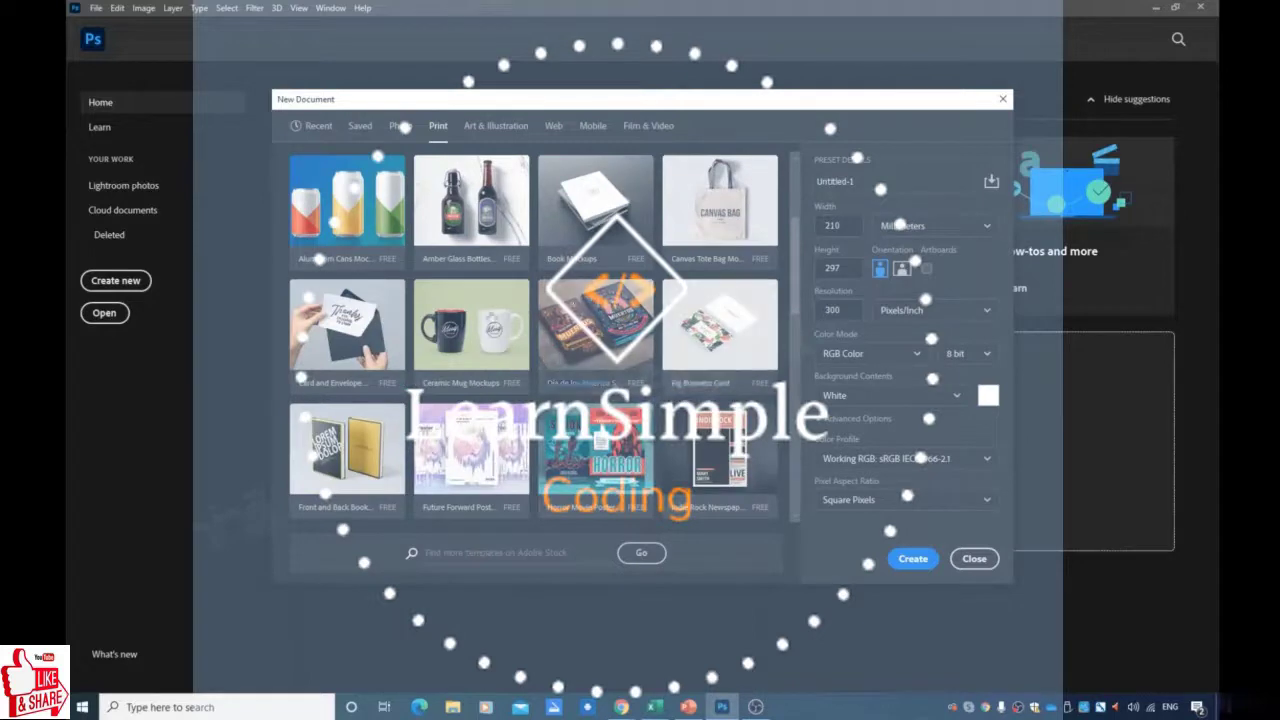
scroll(776, 480, "down", 5)
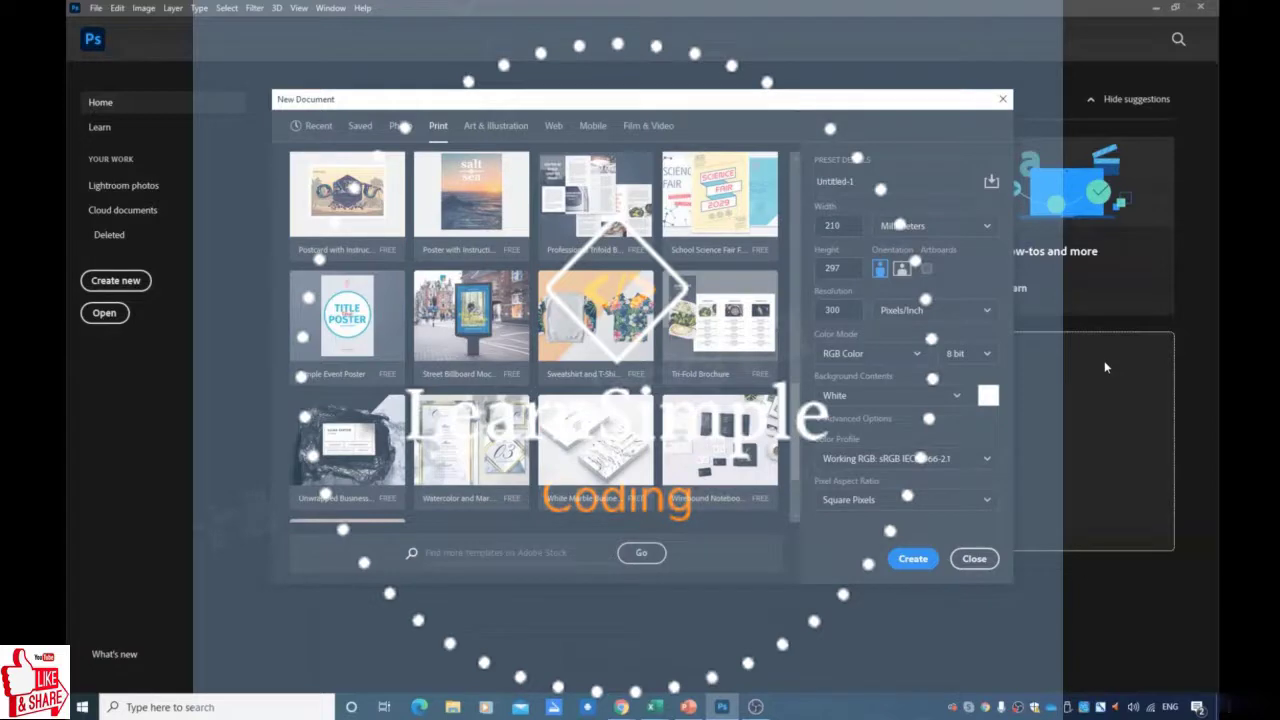
scroll(547, 487, "down", 2)
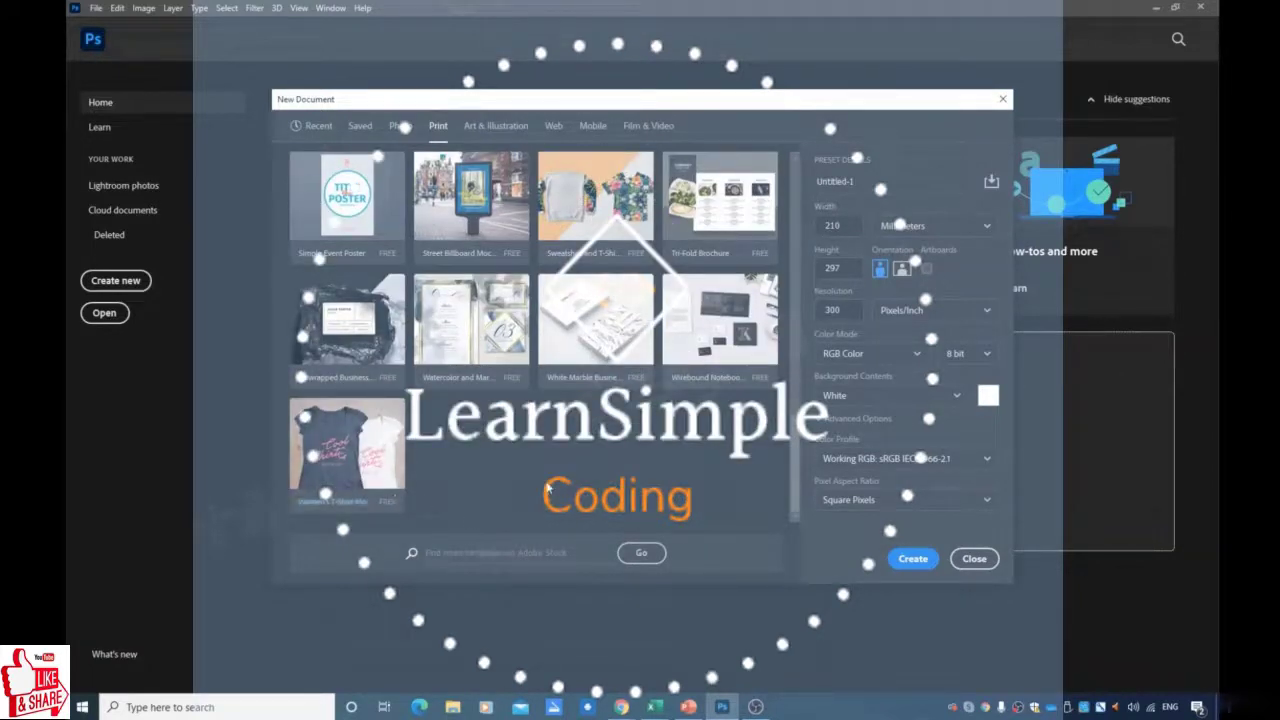
scroll(547, 487, "up", 1)
scroll(547, 487, "down", 1)
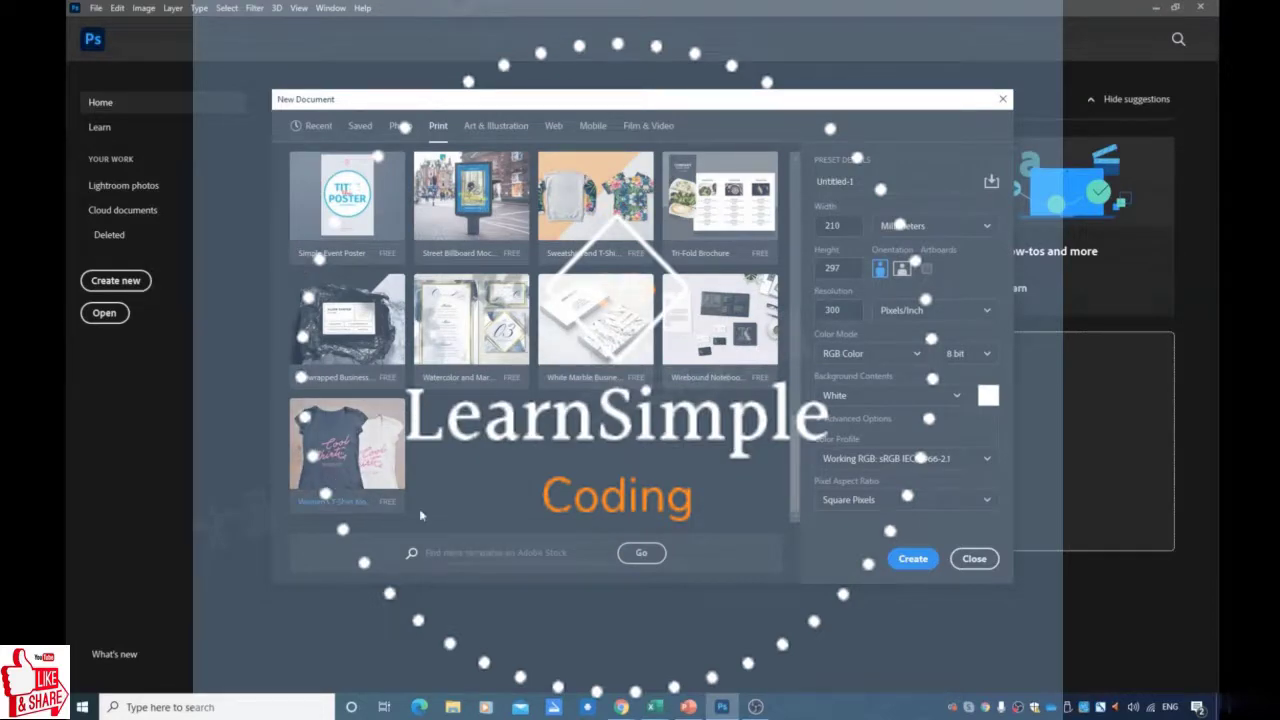
scroll(547, 487, "up", 3)
scroll(588, 493, "up", 5)
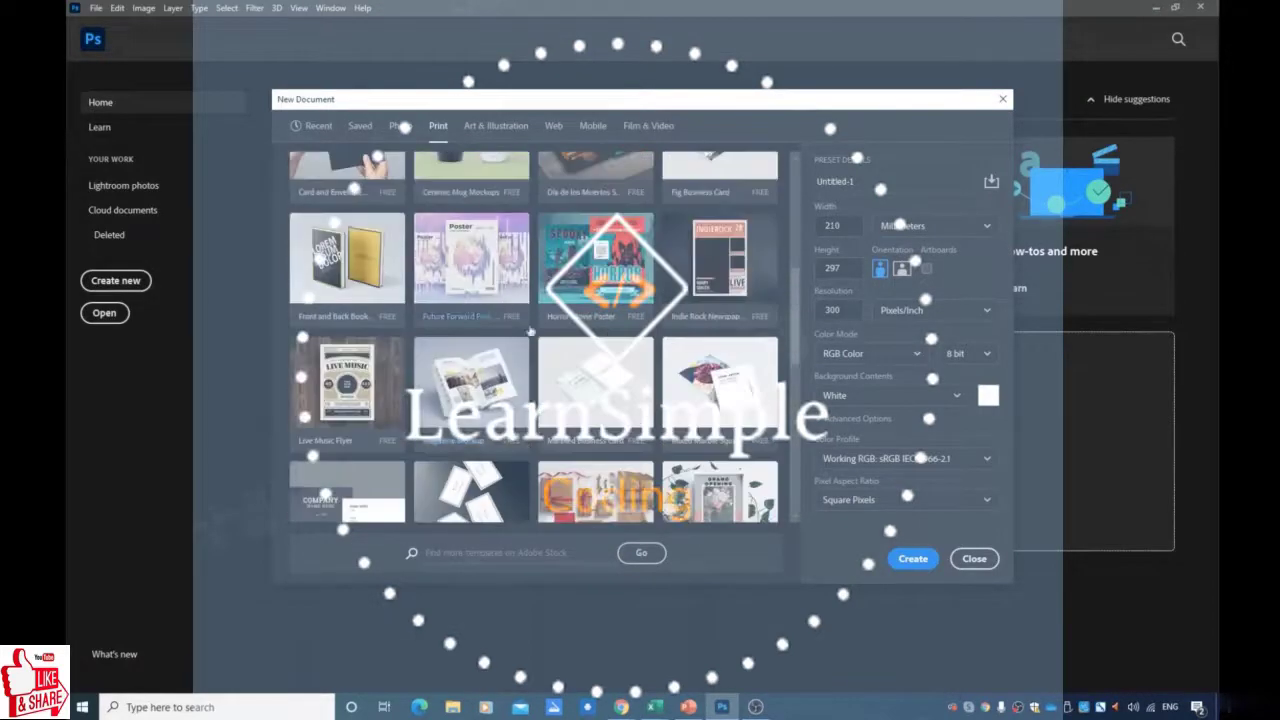
scroll(584, 348, "up", 5)
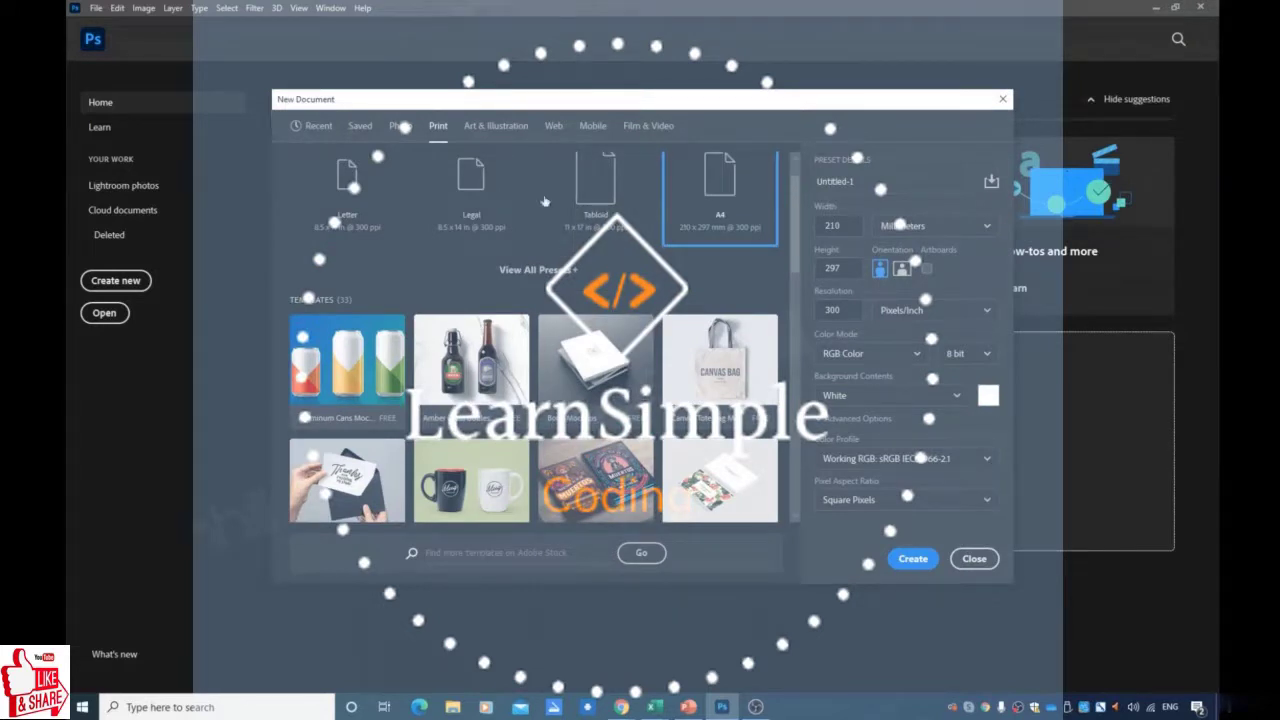
Step: Pick the 2000 pixel grid preset among the Art & Illustration presets and look over that category's templates
left_click(495, 125)
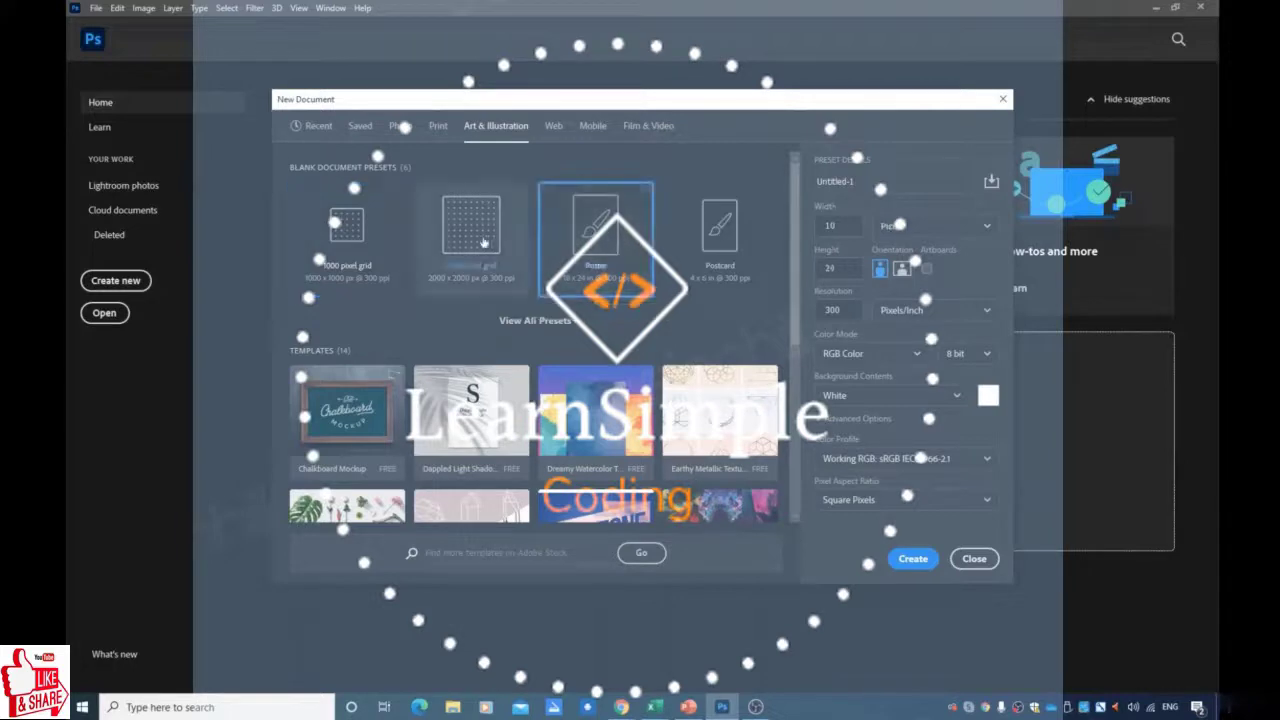
left_click(471, 232)
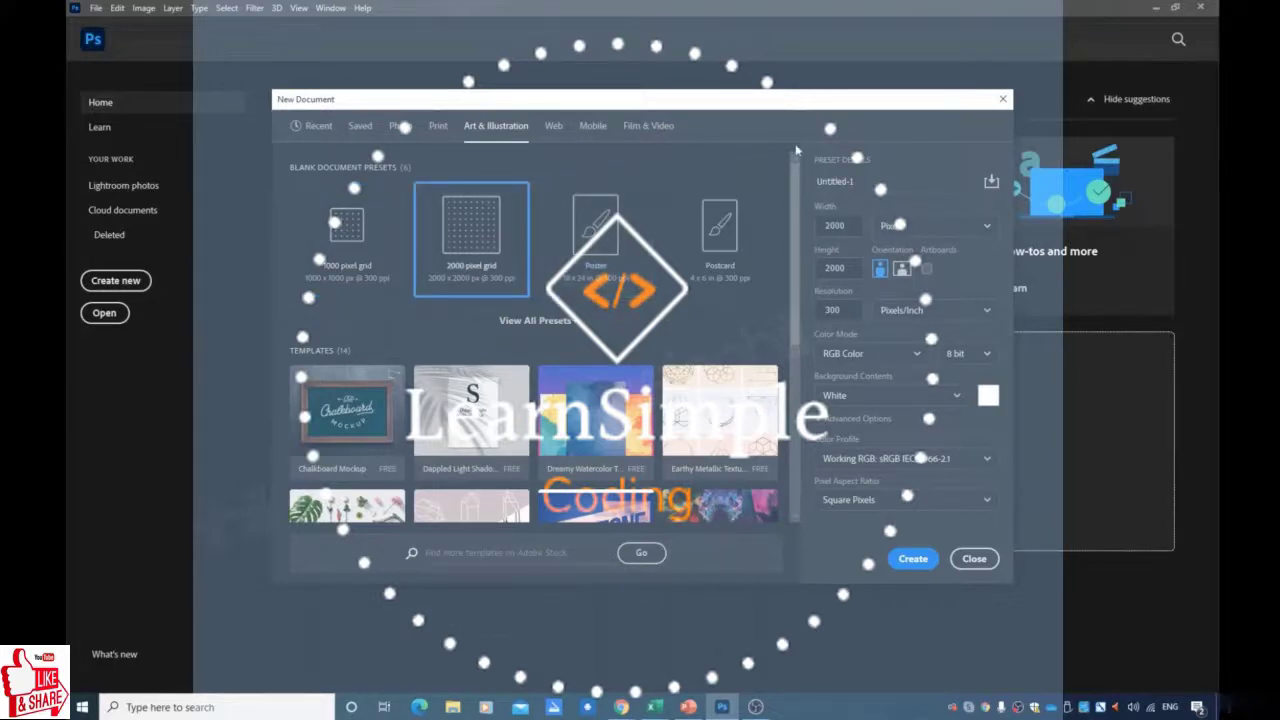
scroll(800, 247, "down", 3)
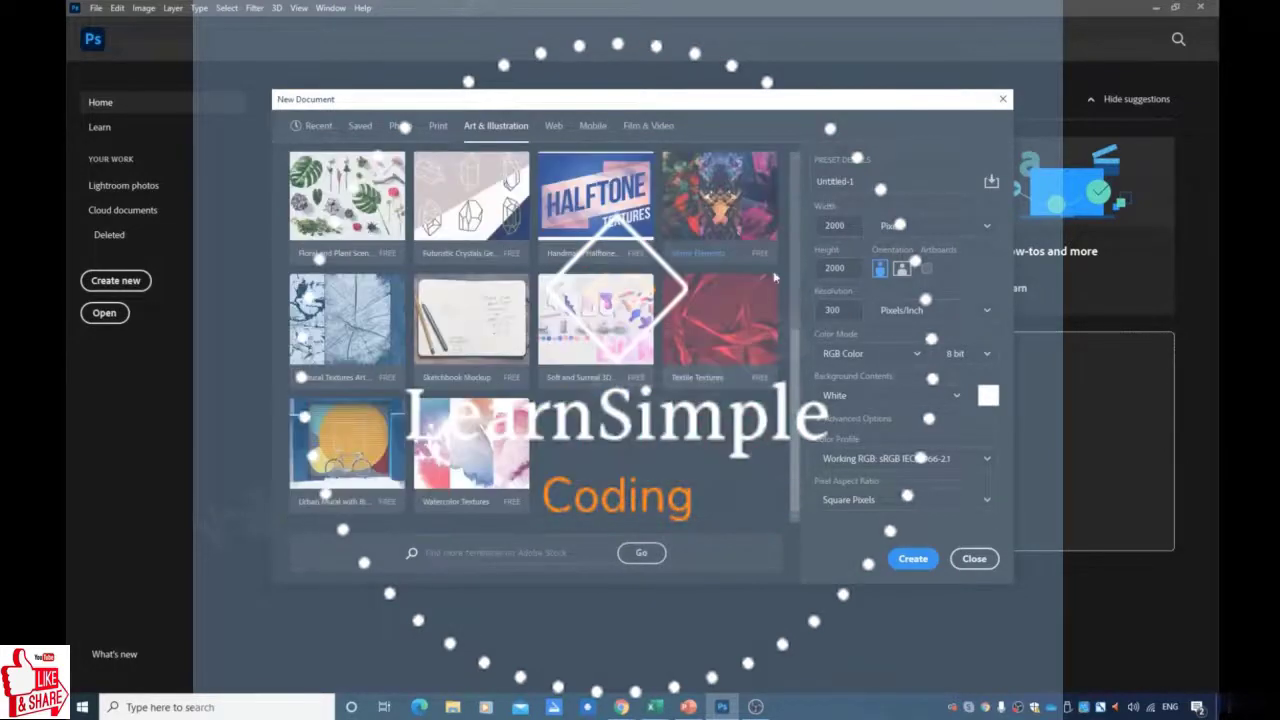
scroll(621, 438, "up", 3)
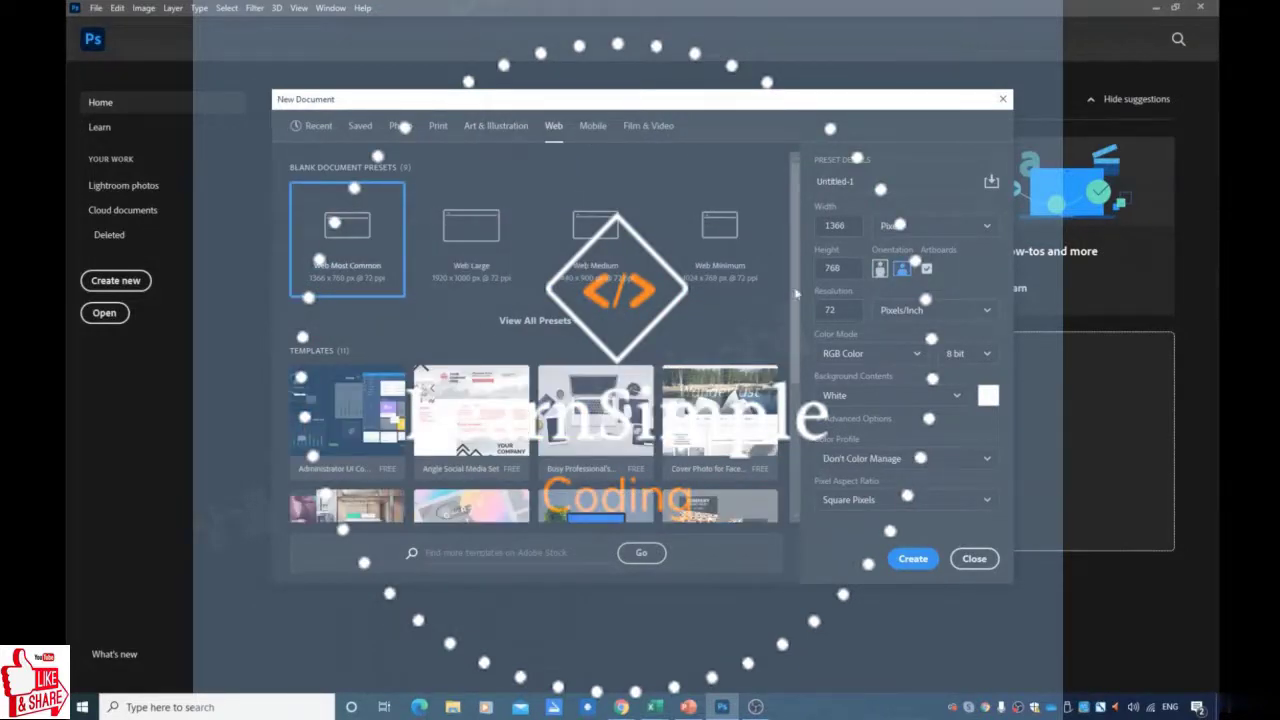
Step: Compare the blank Web presets: Web Large, Web Most Common, Web Medium and Web Minimum
left_click(471, 240)
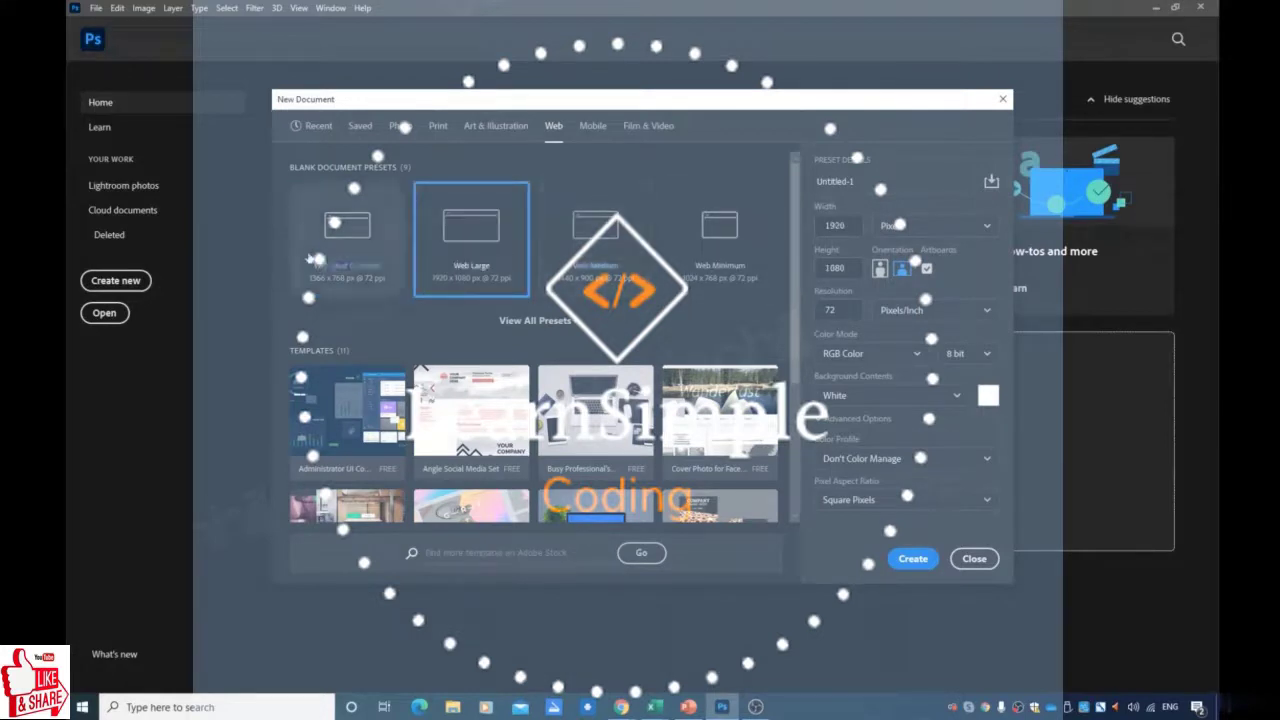
left_click(347, 240)
left_click(471, 240)
left_click(595, 240)
left_click(719, 240)
Step: Look through the Web templates and return to the blank Web presets
scroll(686, 343, "down", 3)
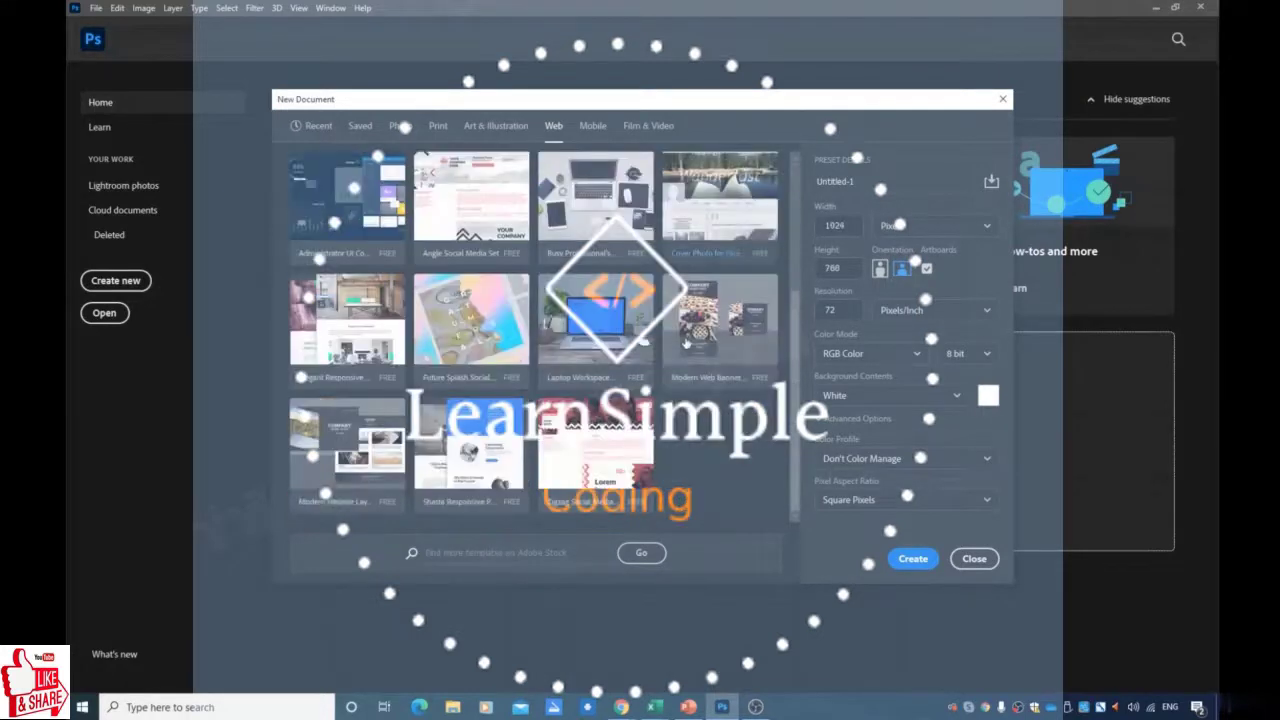
scroll(686, 343, "up", 3)
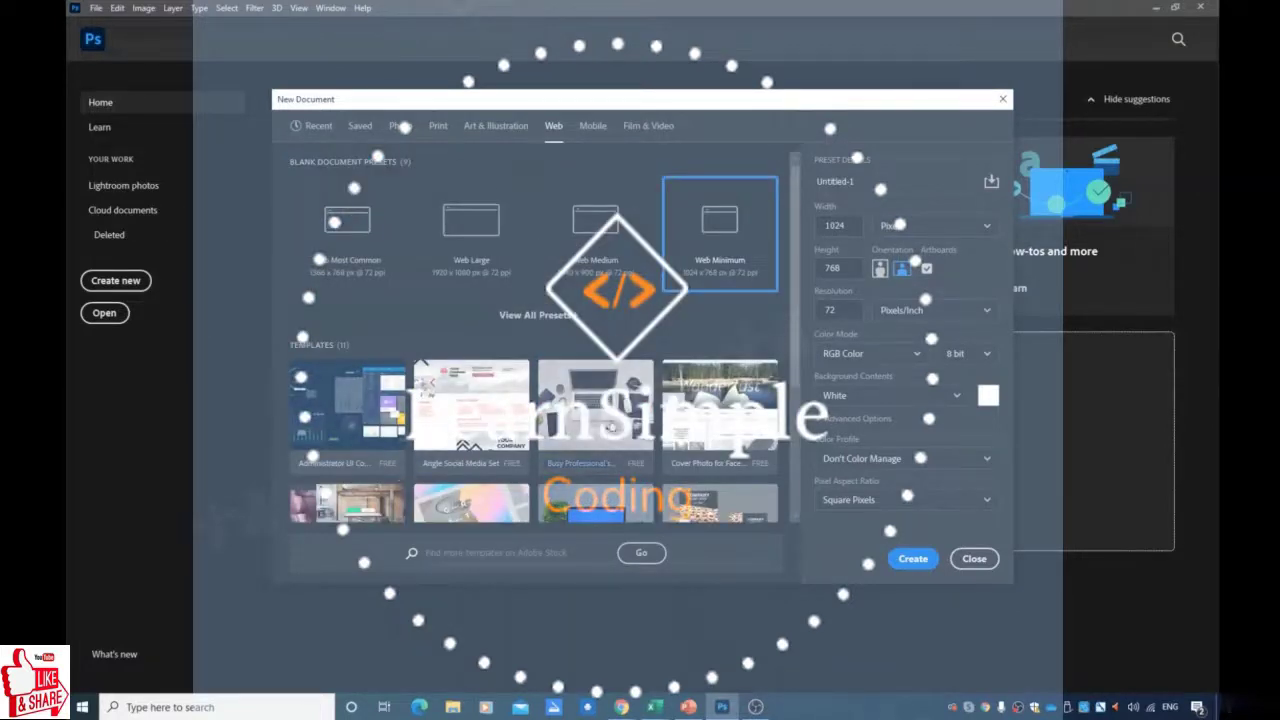
scroll(725, 312, "down", 3)
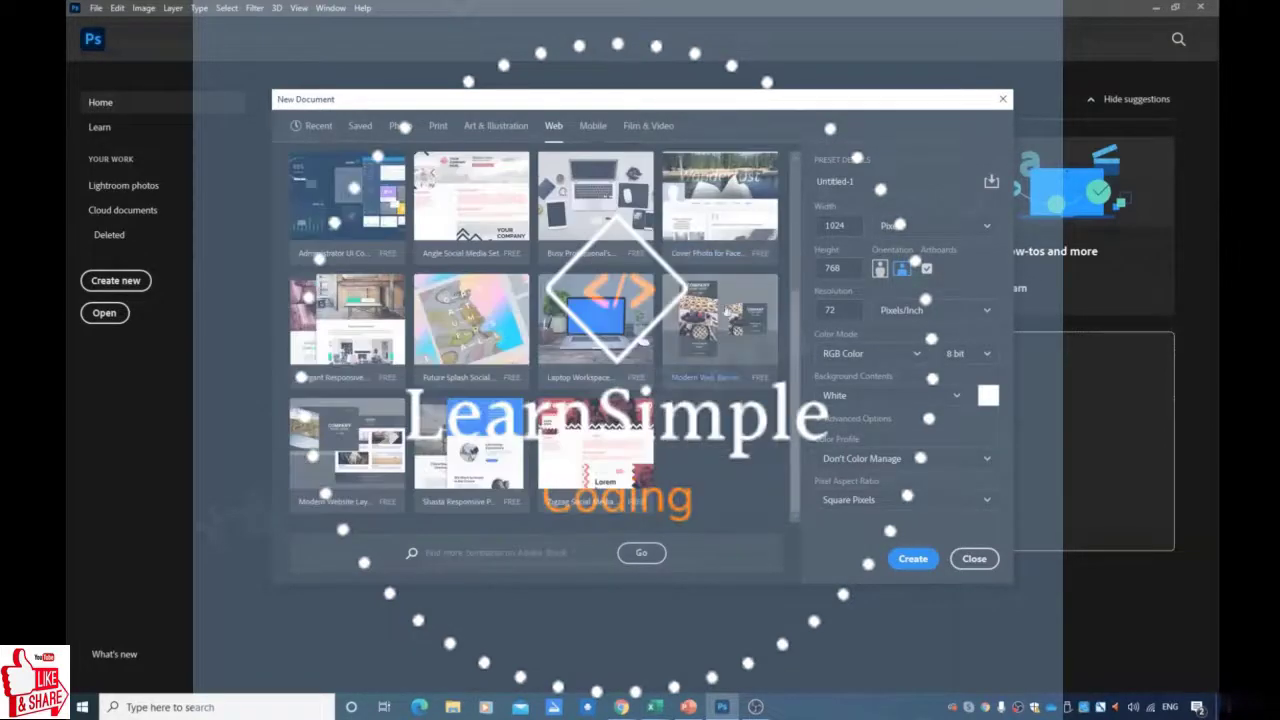
scroll(726, 432, "up", 3)
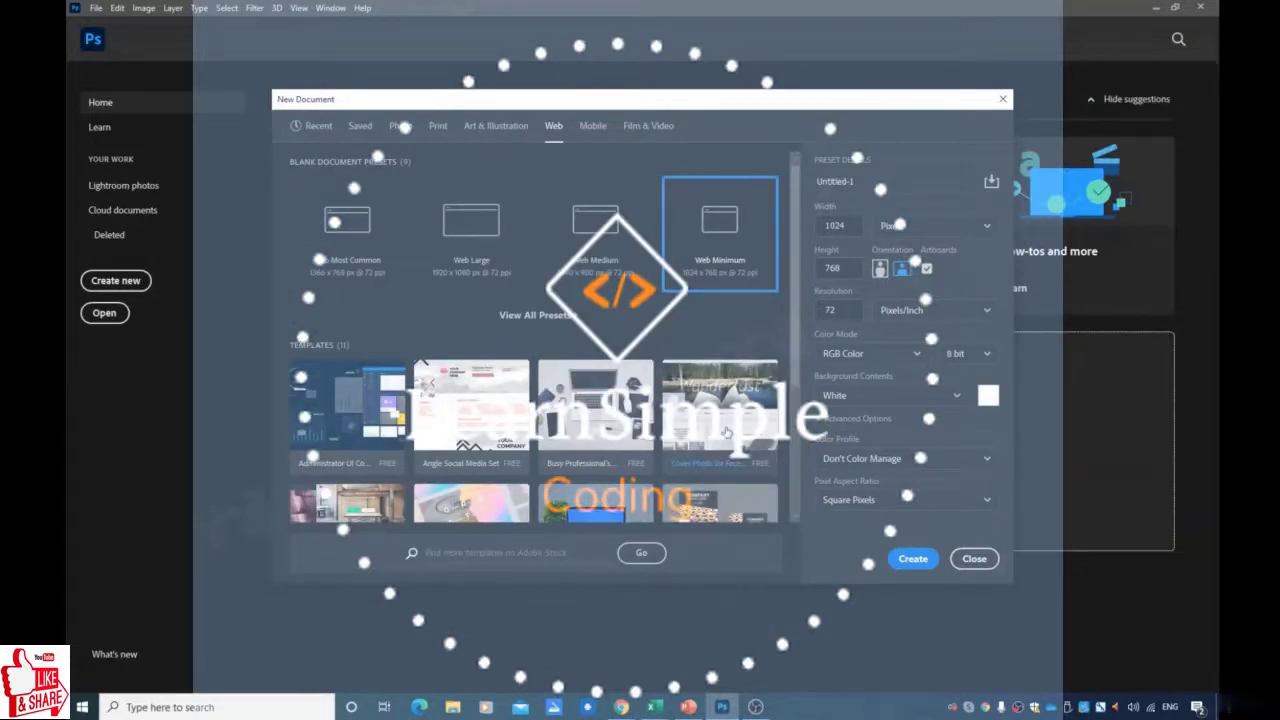
Step: Review the Mobile presets and templates, and pick the iPhone 8/7/6 and iPad Pro 12.9 in presets in turn
left_click(594, 126)
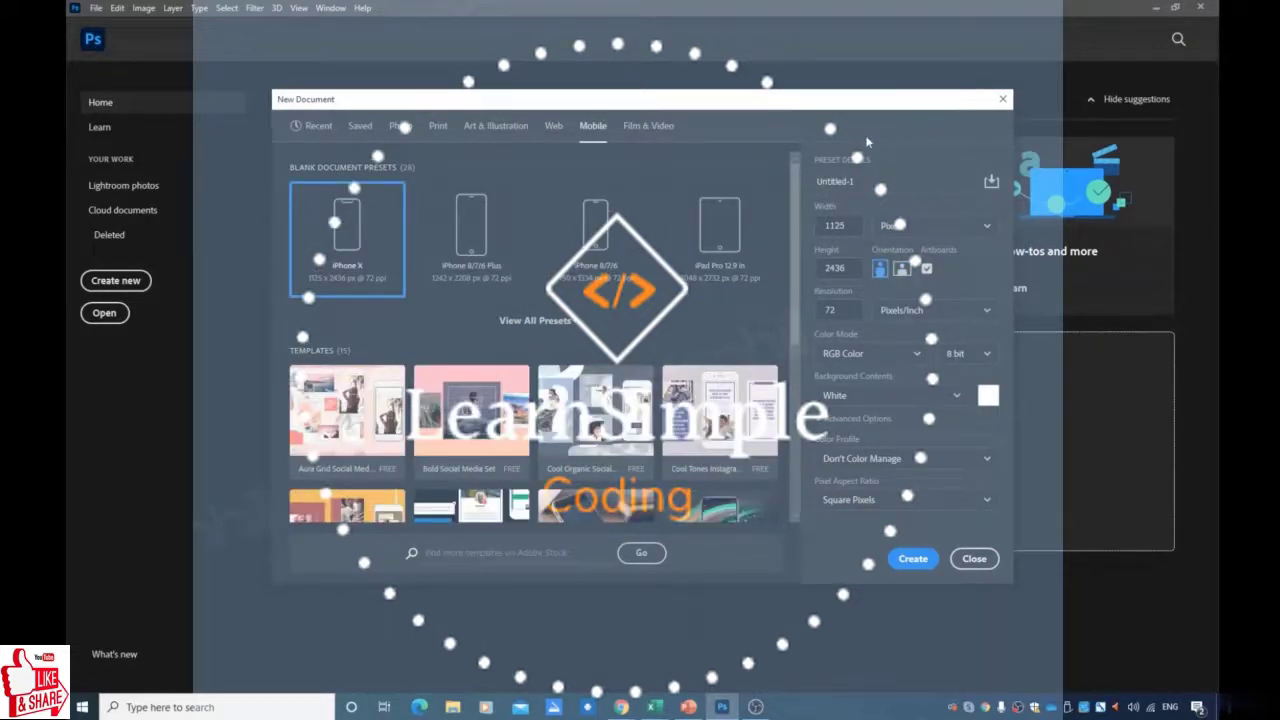
scroll(479, 313, "down", 5)
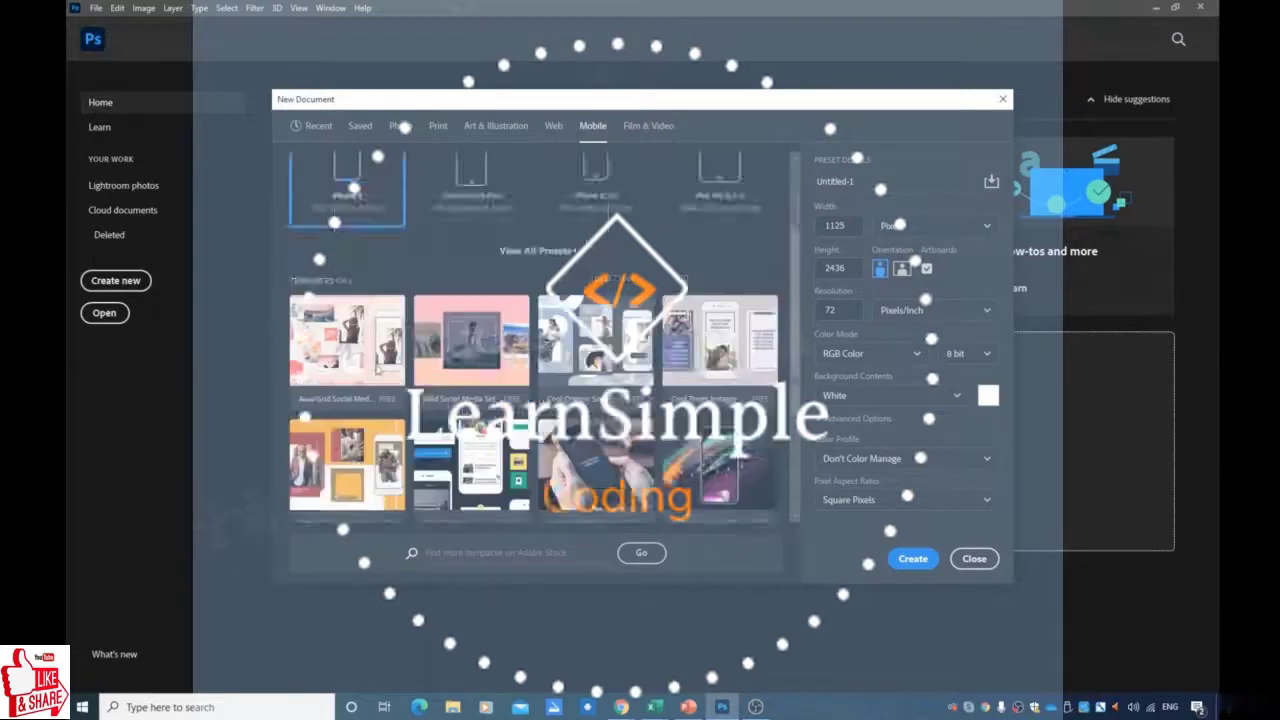
scroll(477, 311, "up", 5)
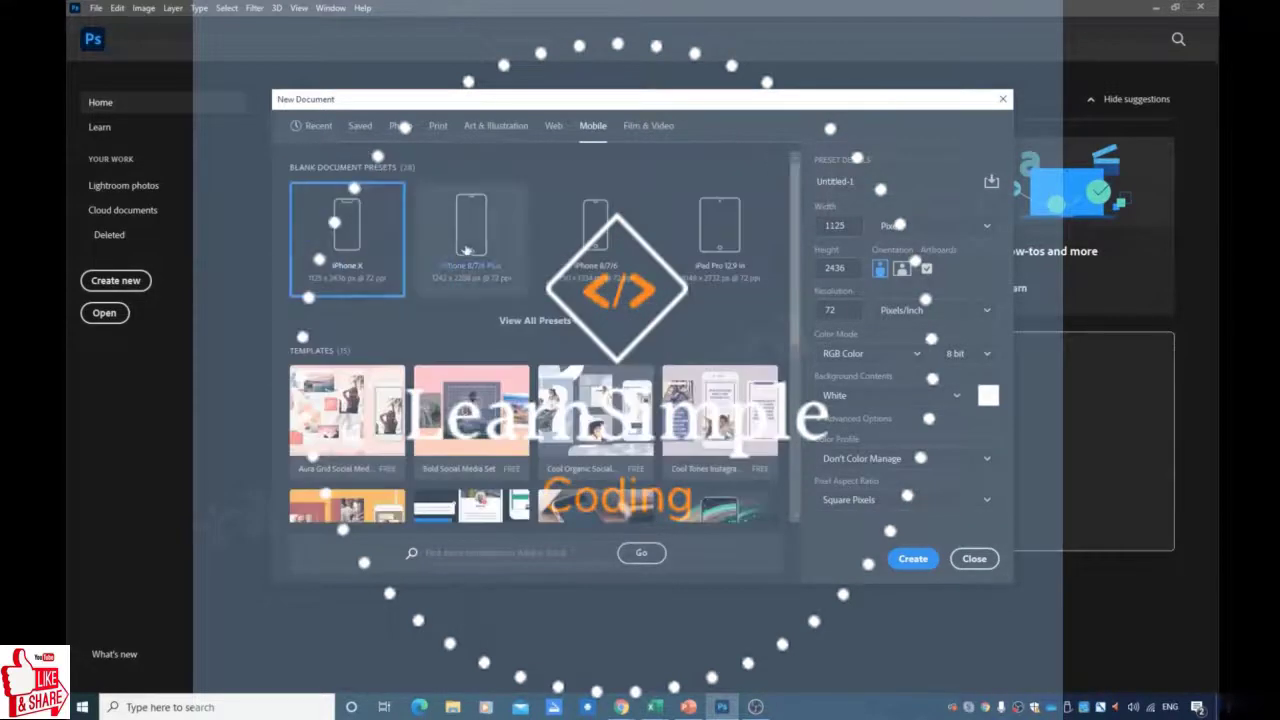
left_click(648, 245)
left_click(718, 240)
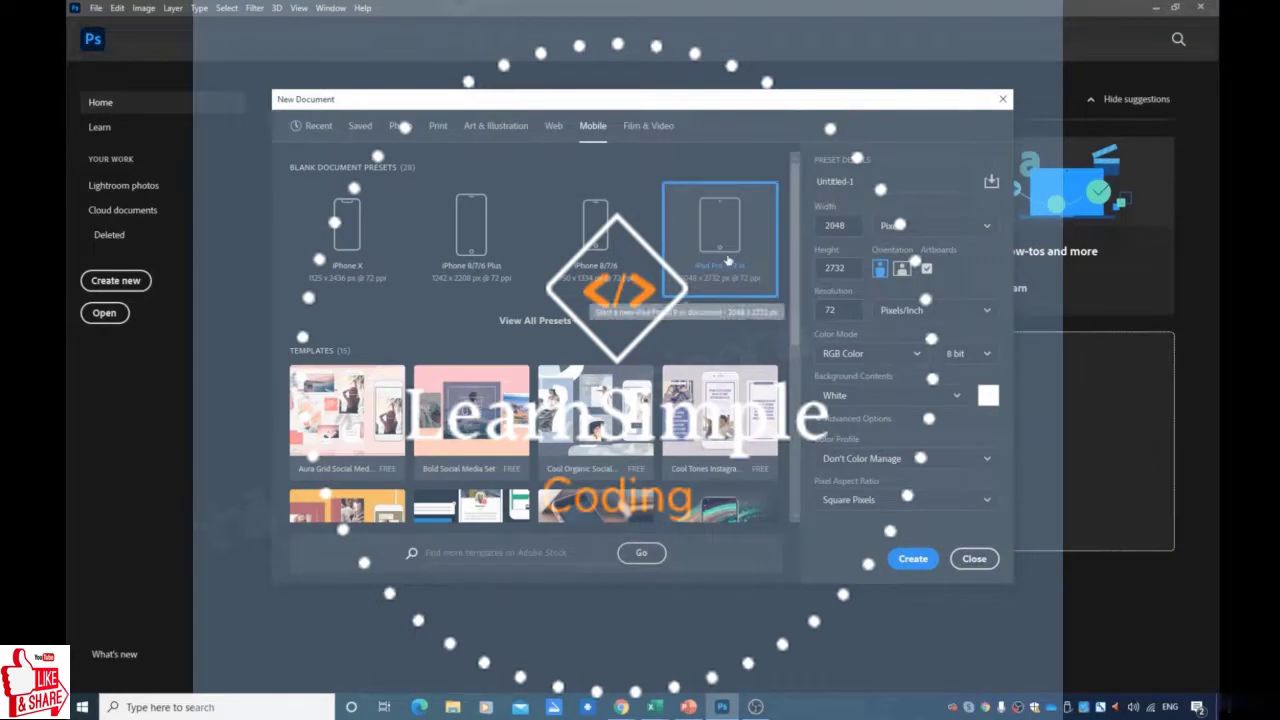
Step: Pick the iPhone X preset, look over the Film & Video presets and templates, and return to the recent items
left_click(347, 235)
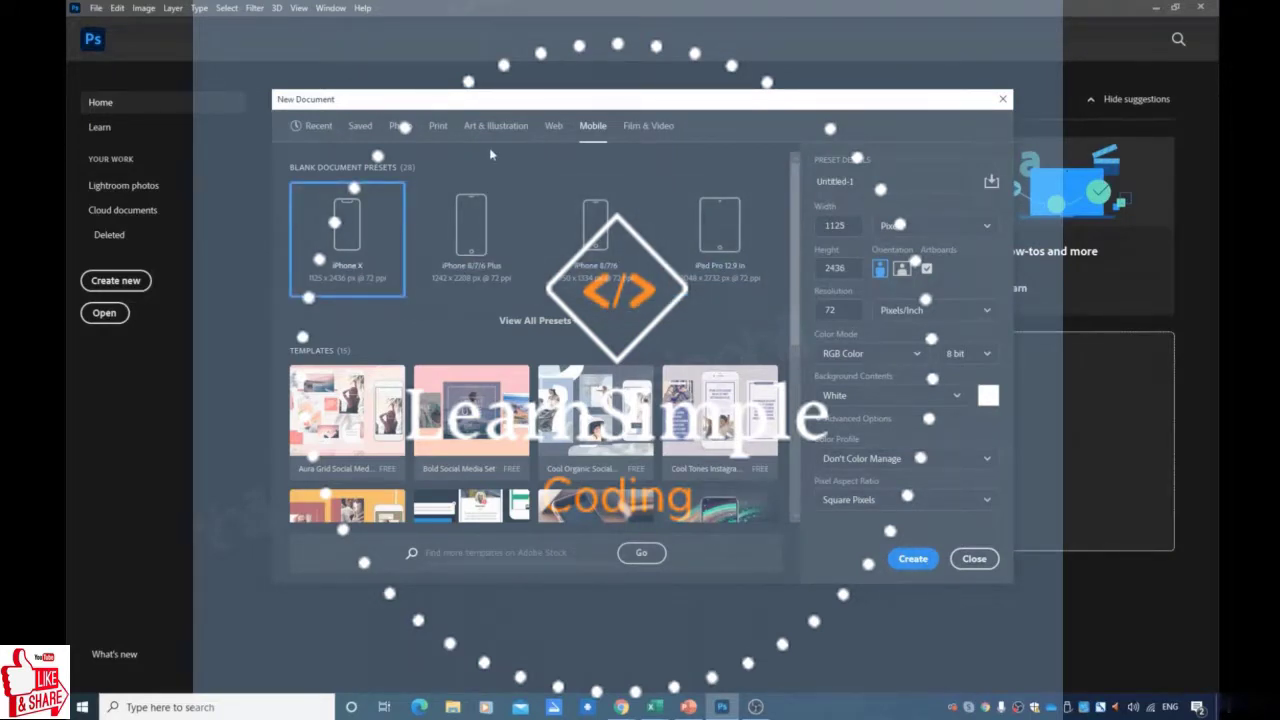
left_click(650, 127)
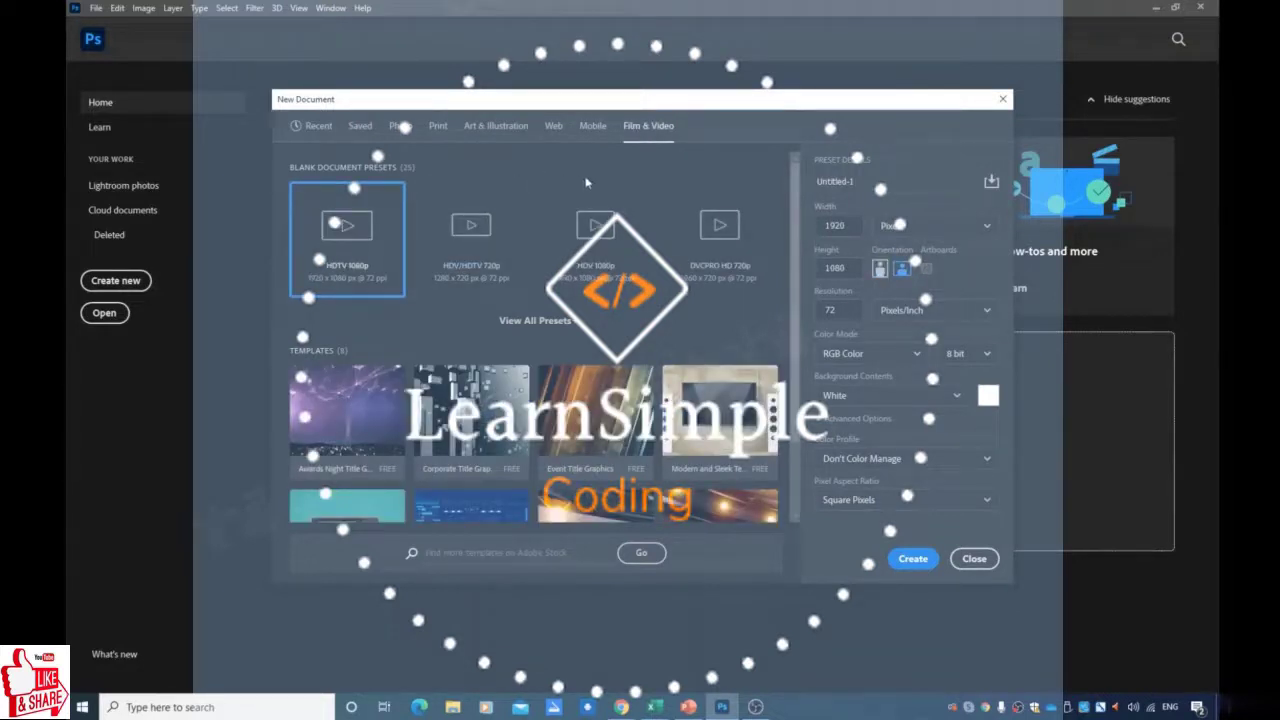
left_click(315, 128)
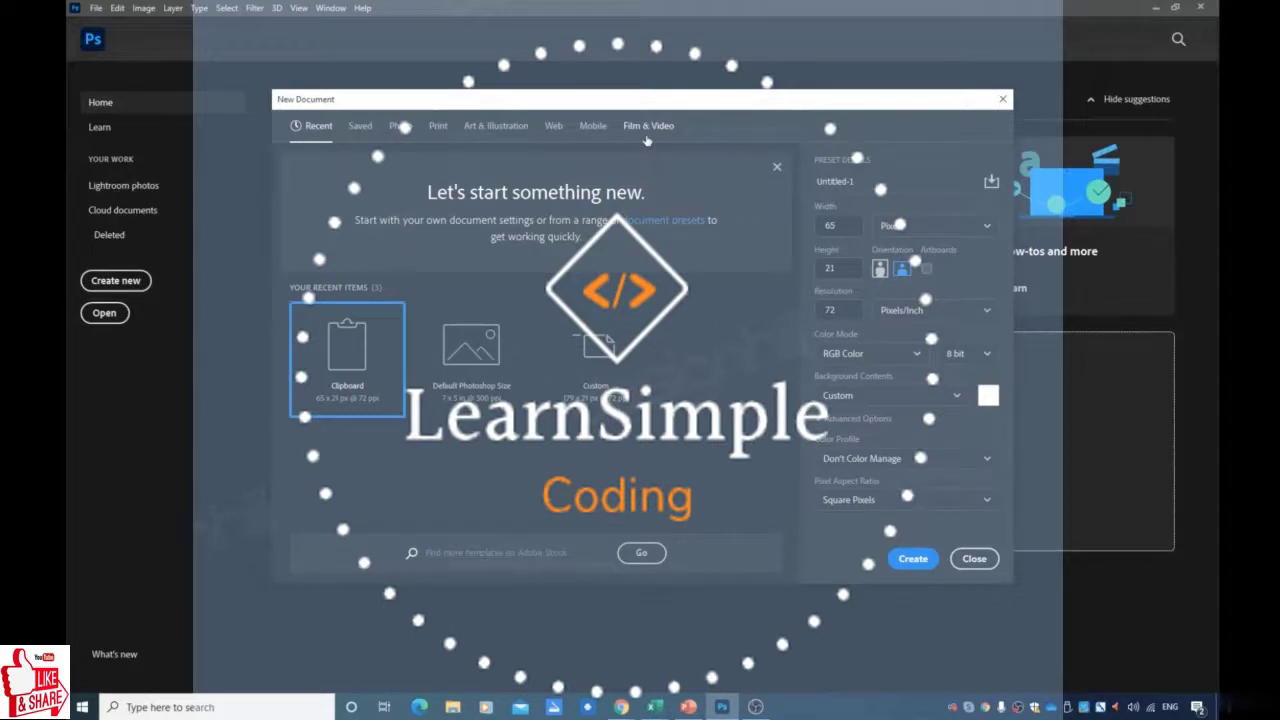
Step: Create a document from the recent Default Photoshop Size preset with white background contents, and collapse the Learn and Libraries panels
left_click(471, 350)
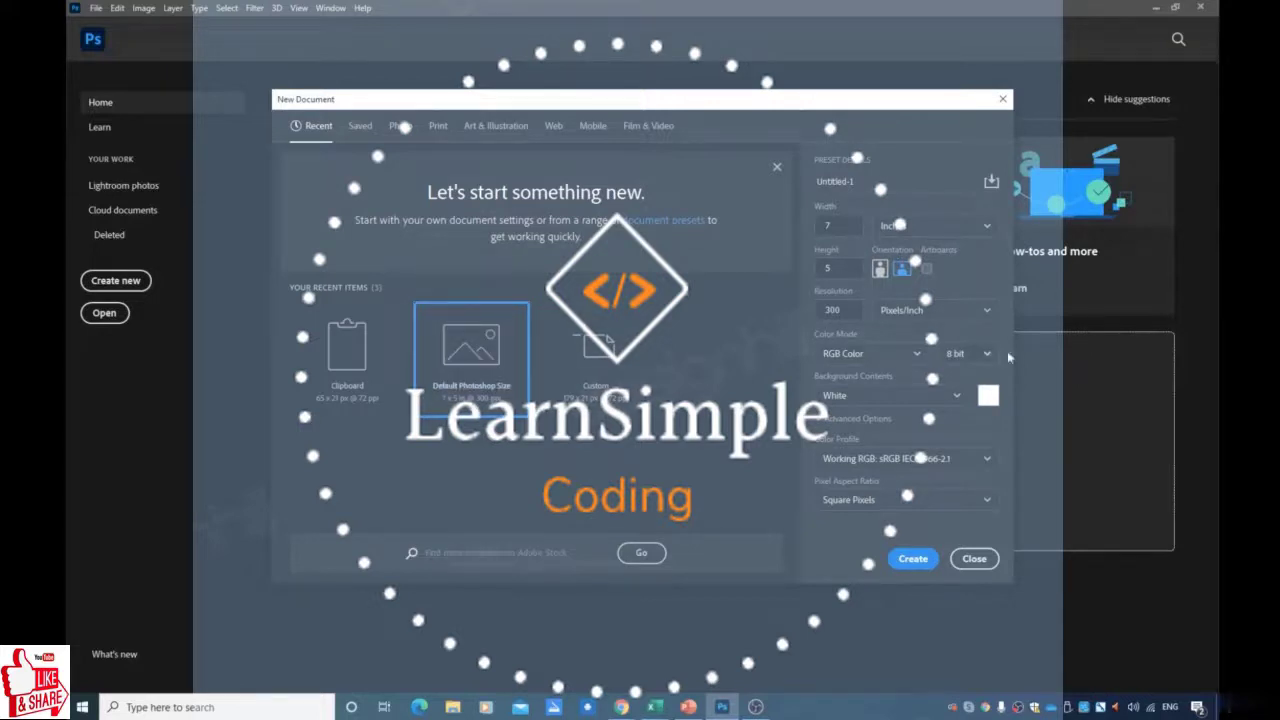
left_click(890, 396)
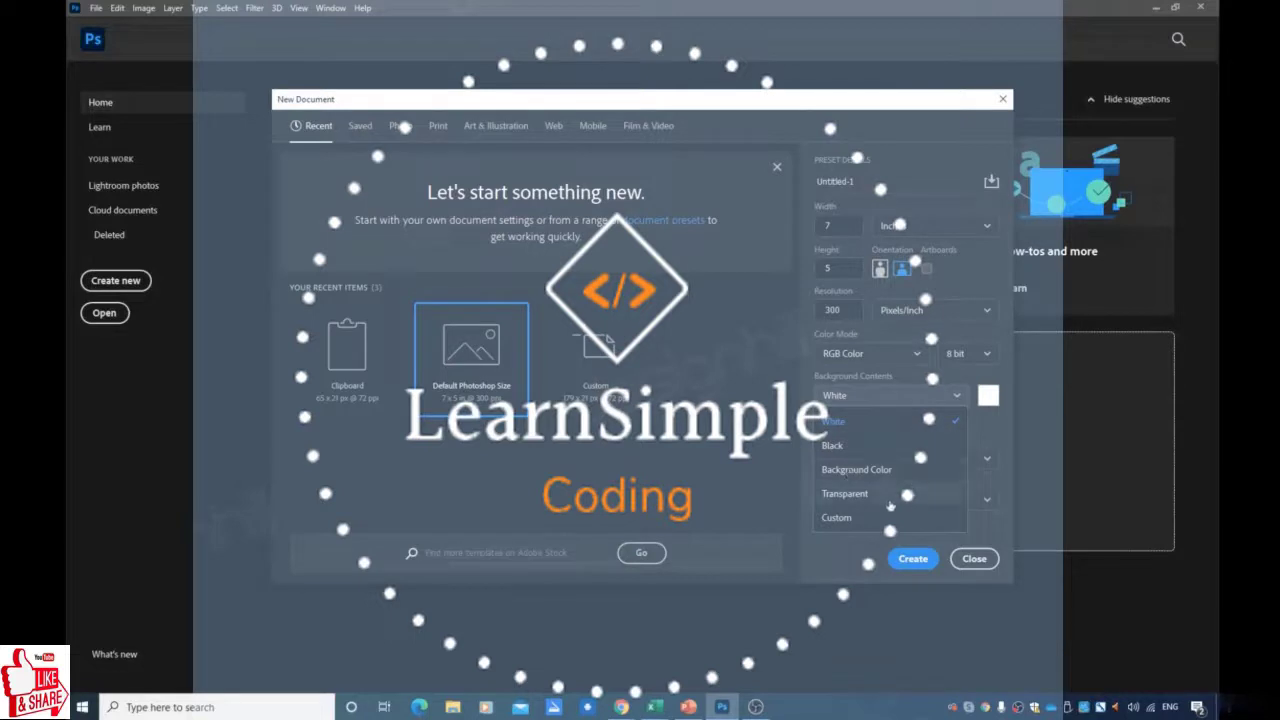
left_click(1007, 340)
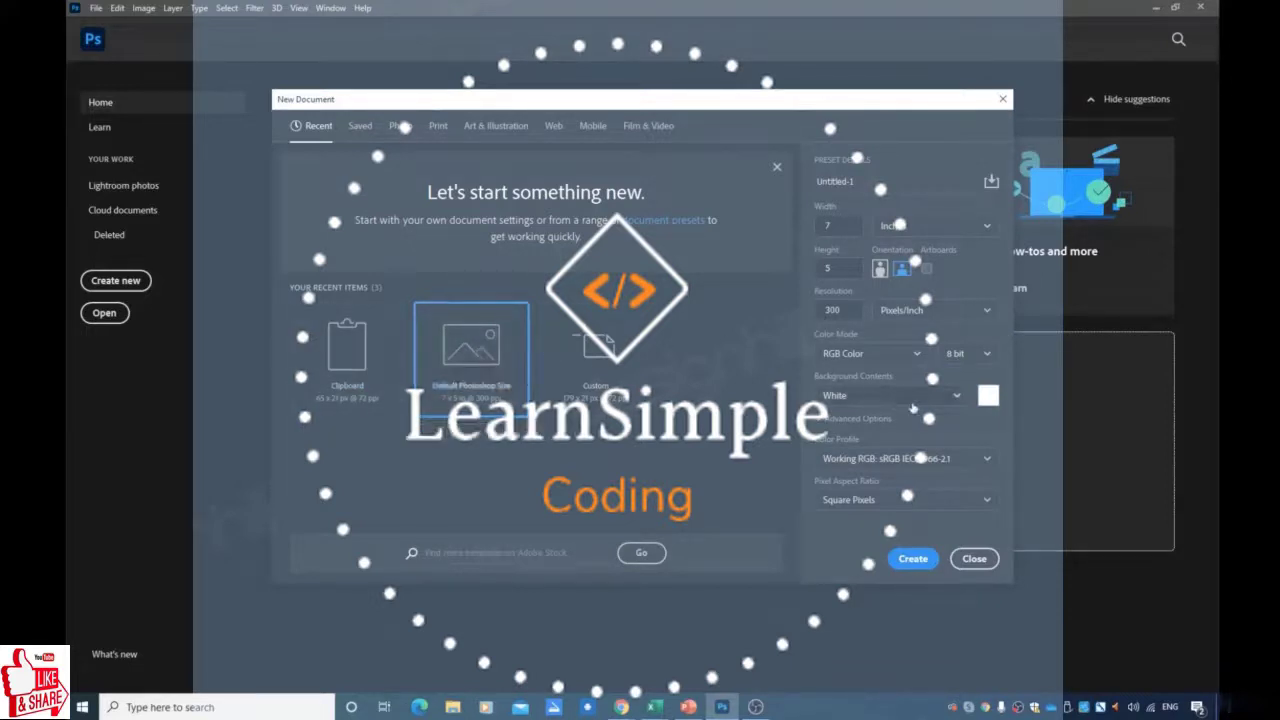
left_click(913, 560)
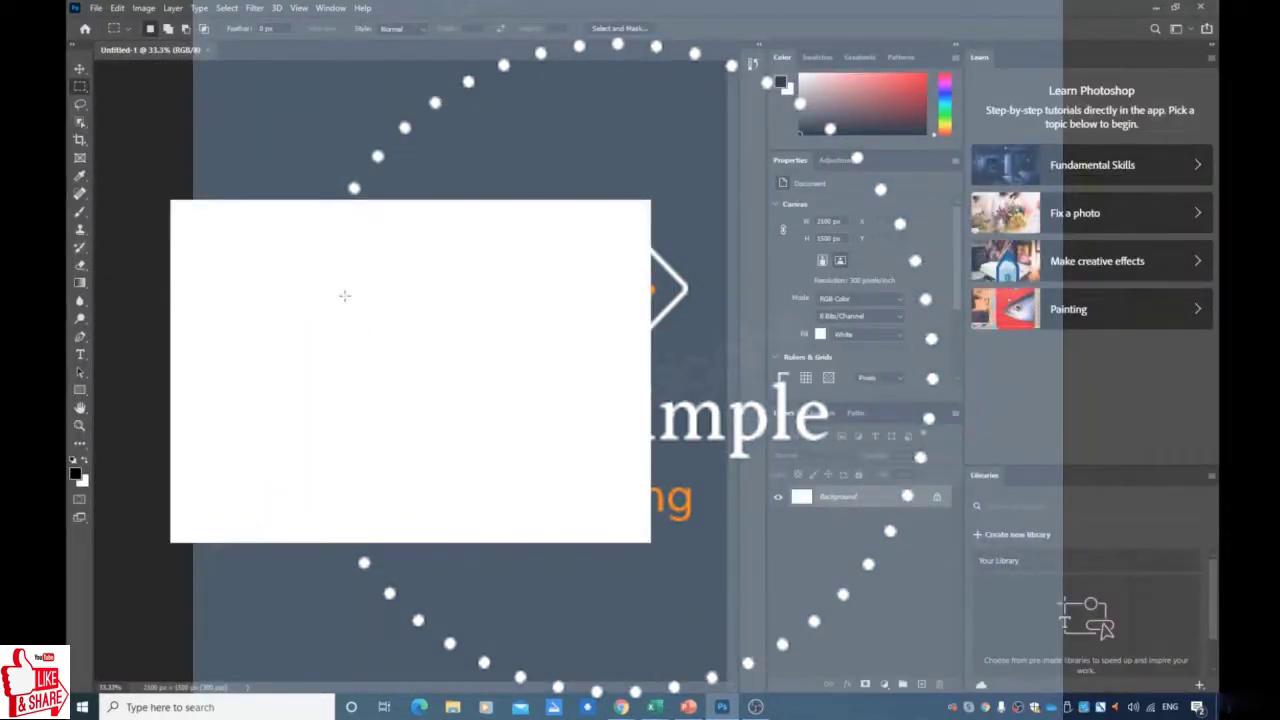
left_click(1210, 50)
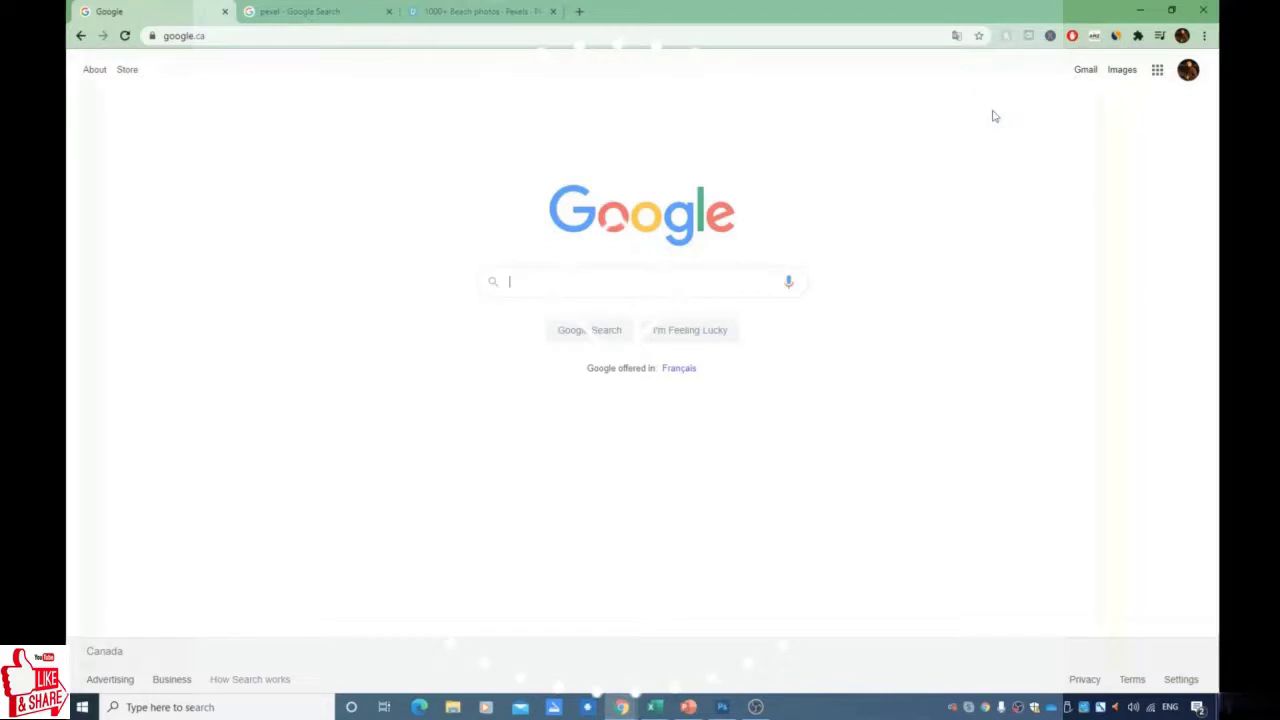
Step: Switch to Chrome, open the Pexels site from the "pexel" search results and browse its free photos
left_click(378, 10)
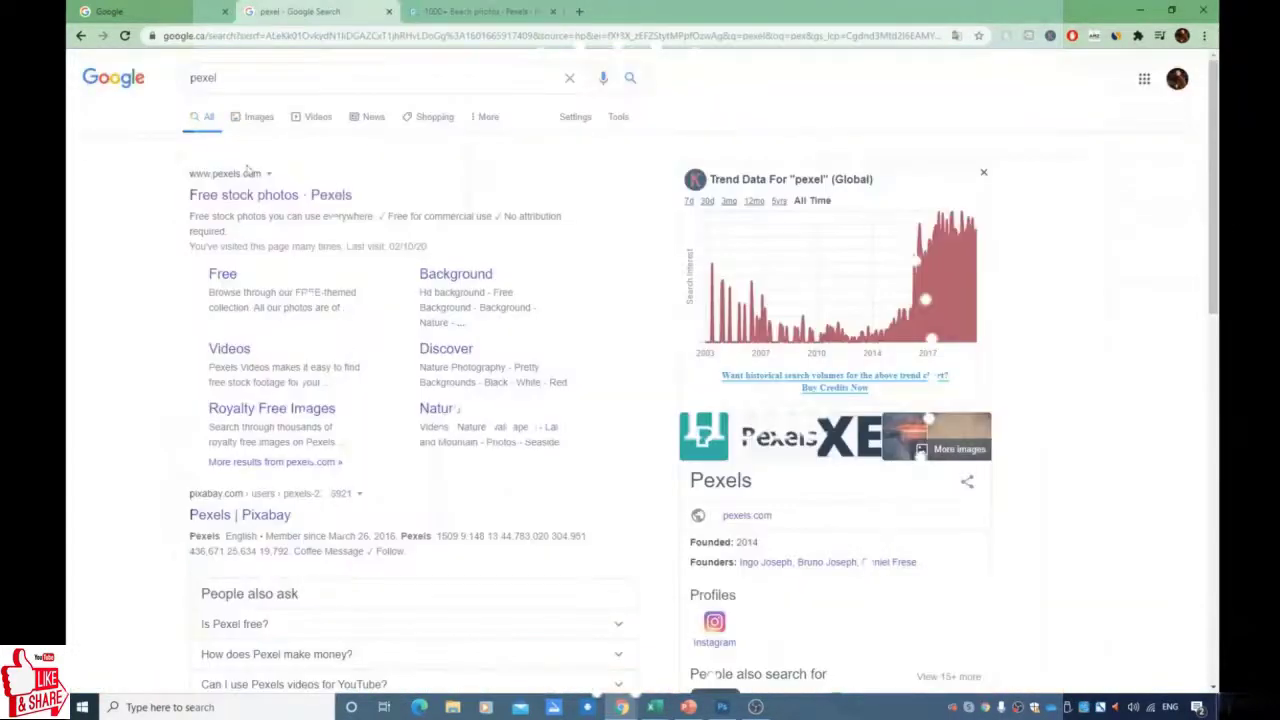
left_click(262, 194)
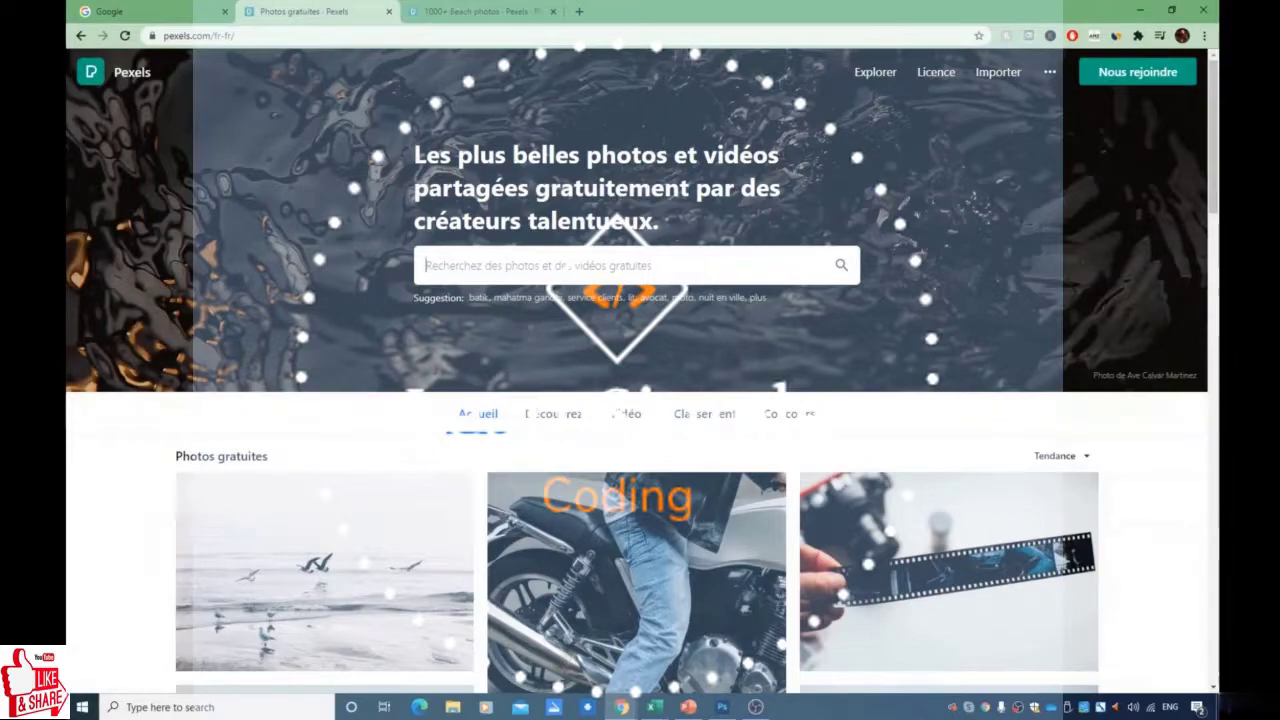
scroll(1214, 372, "down", 6)
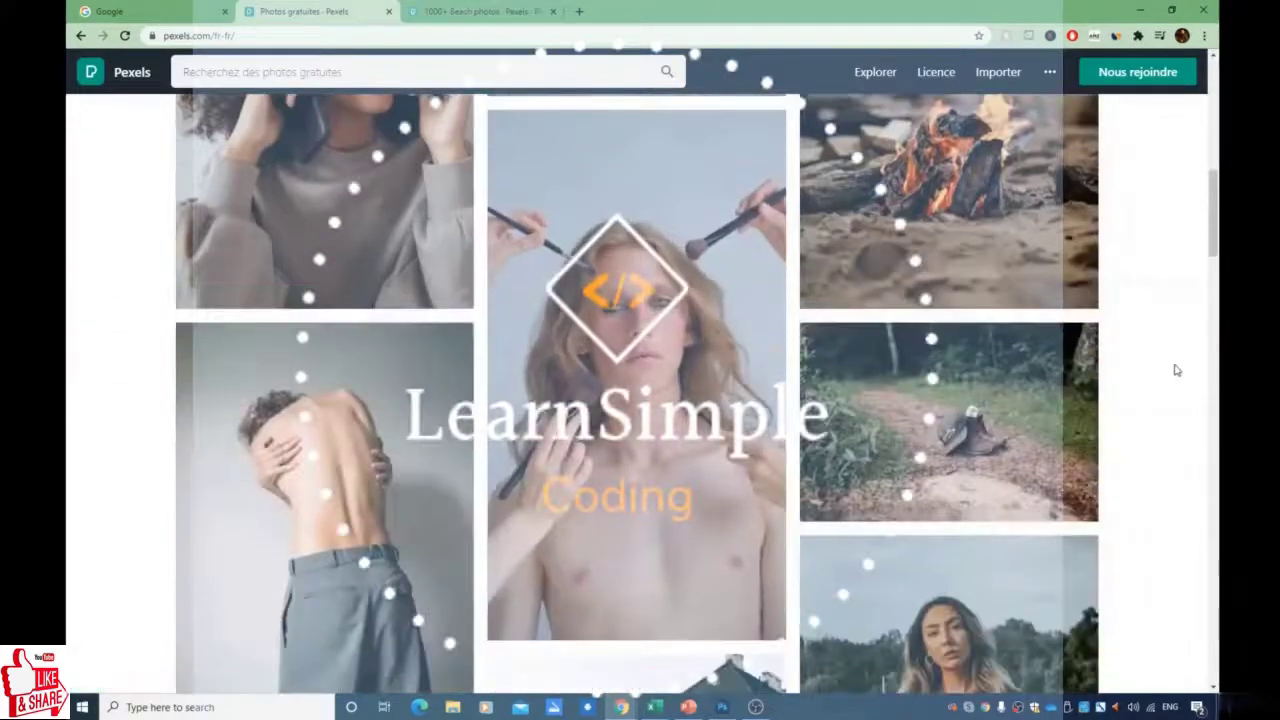
scroll(1171, 366, "down", 10)
scroll(1158, 376, "down", 10)
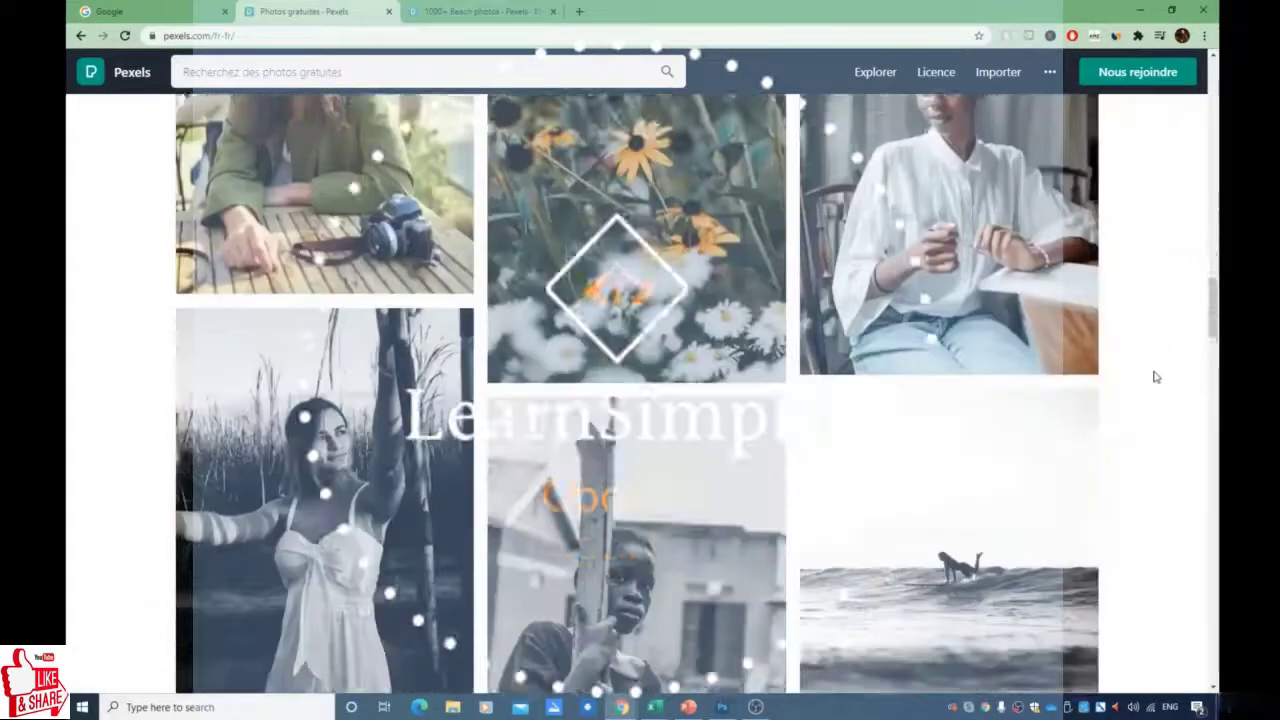
scroll(1183, 380, "down", 10)
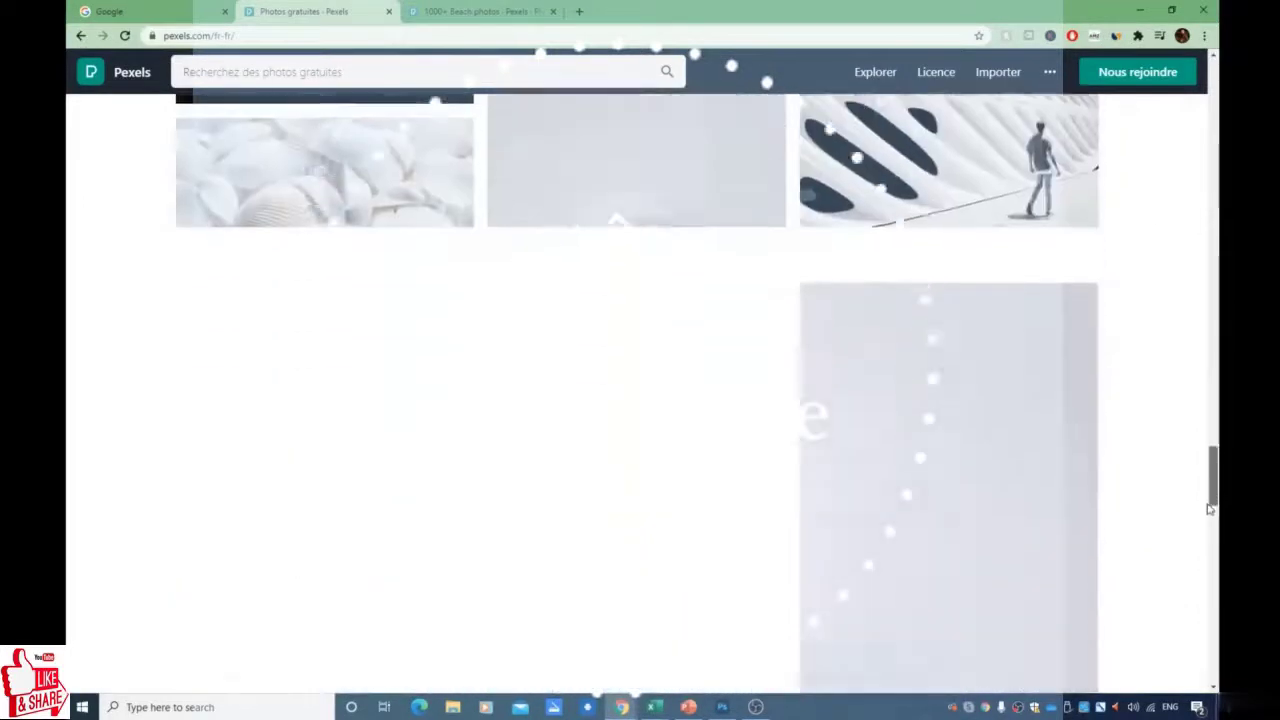
left_click_drag(1212, 470, 1213, 90)
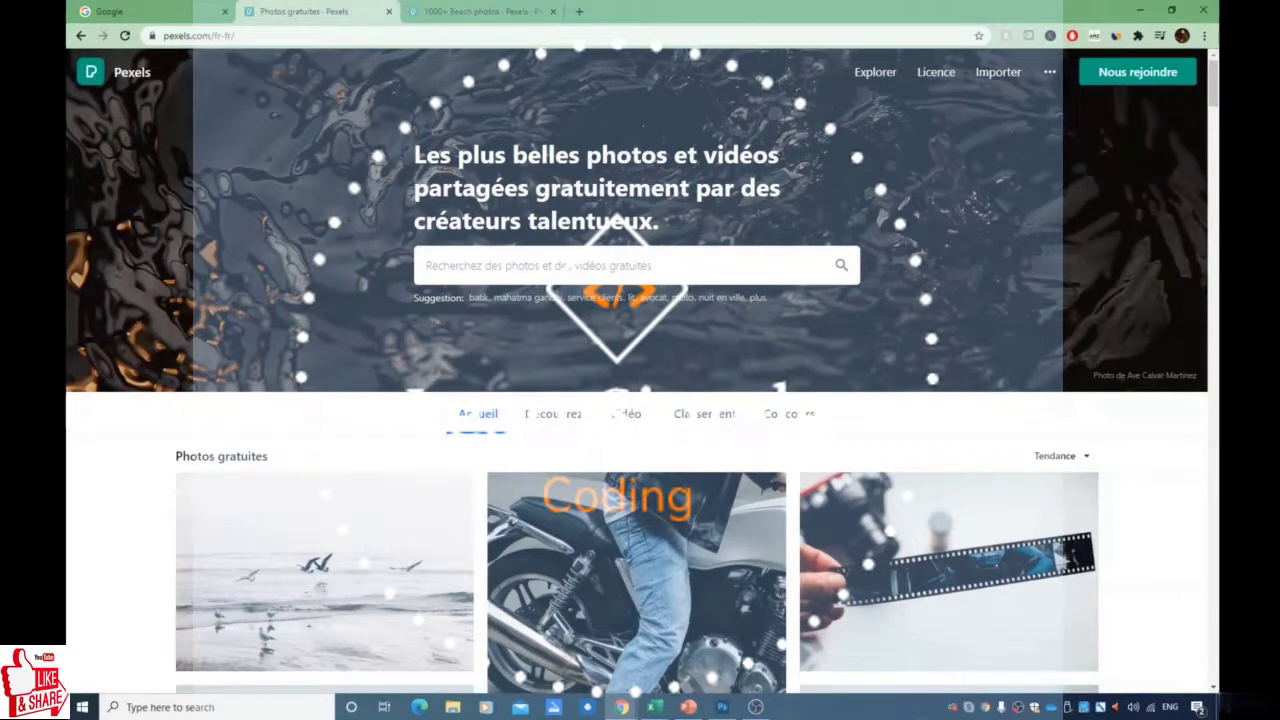
Step: Browse the free trending videos on Pexels and return to the start of the page
left_click(633, 432)
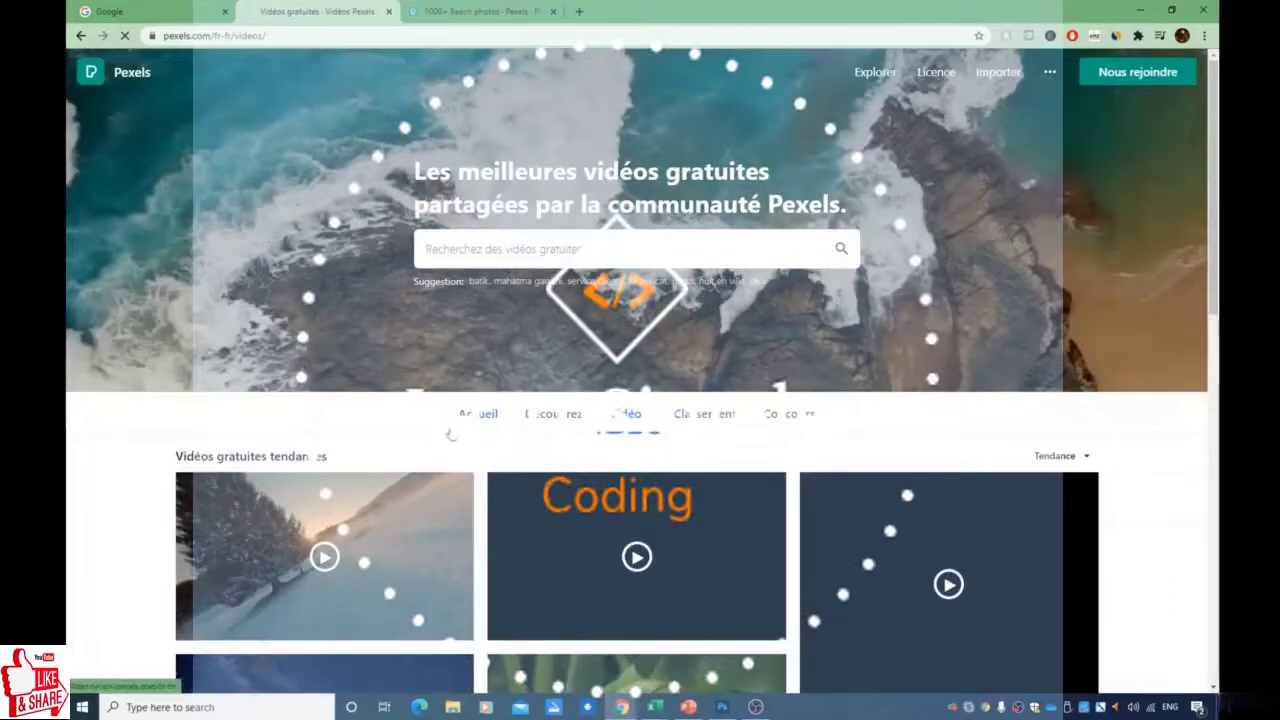
scroll(1218, 340, "down", 5)
scroll(1180, 255, "down", 3)
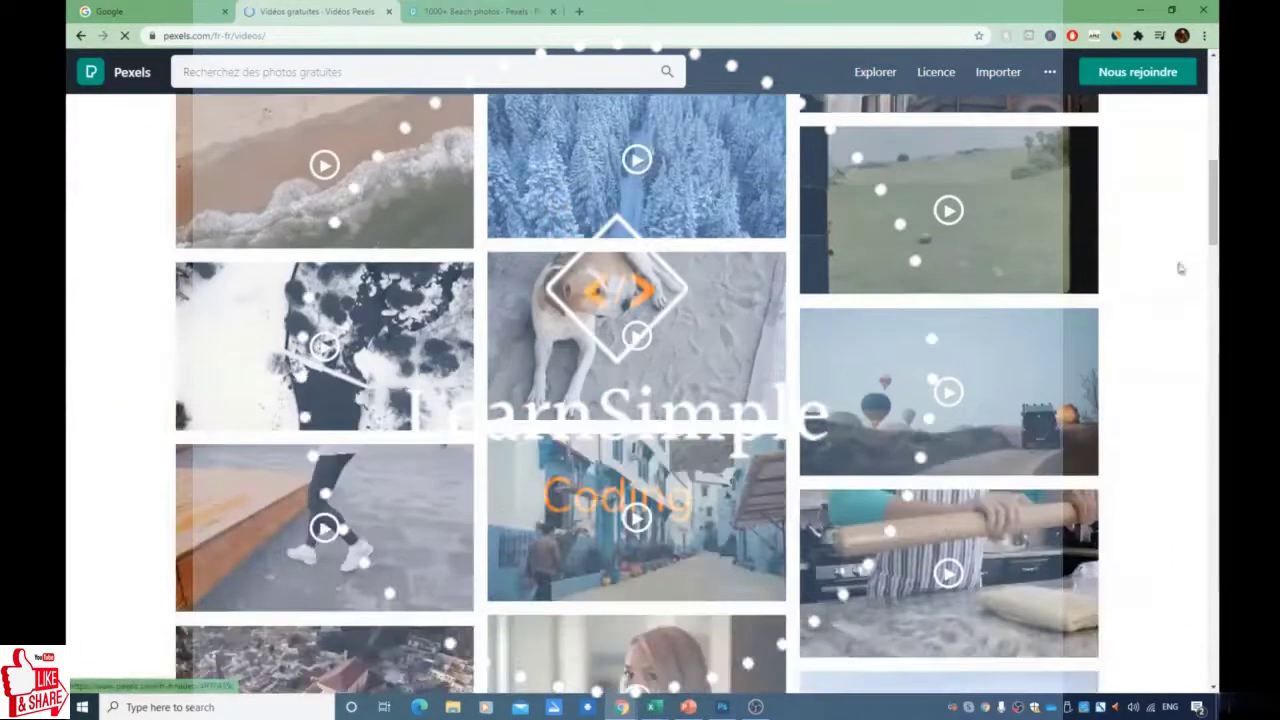
scroll(1218, 238, "down", 5)
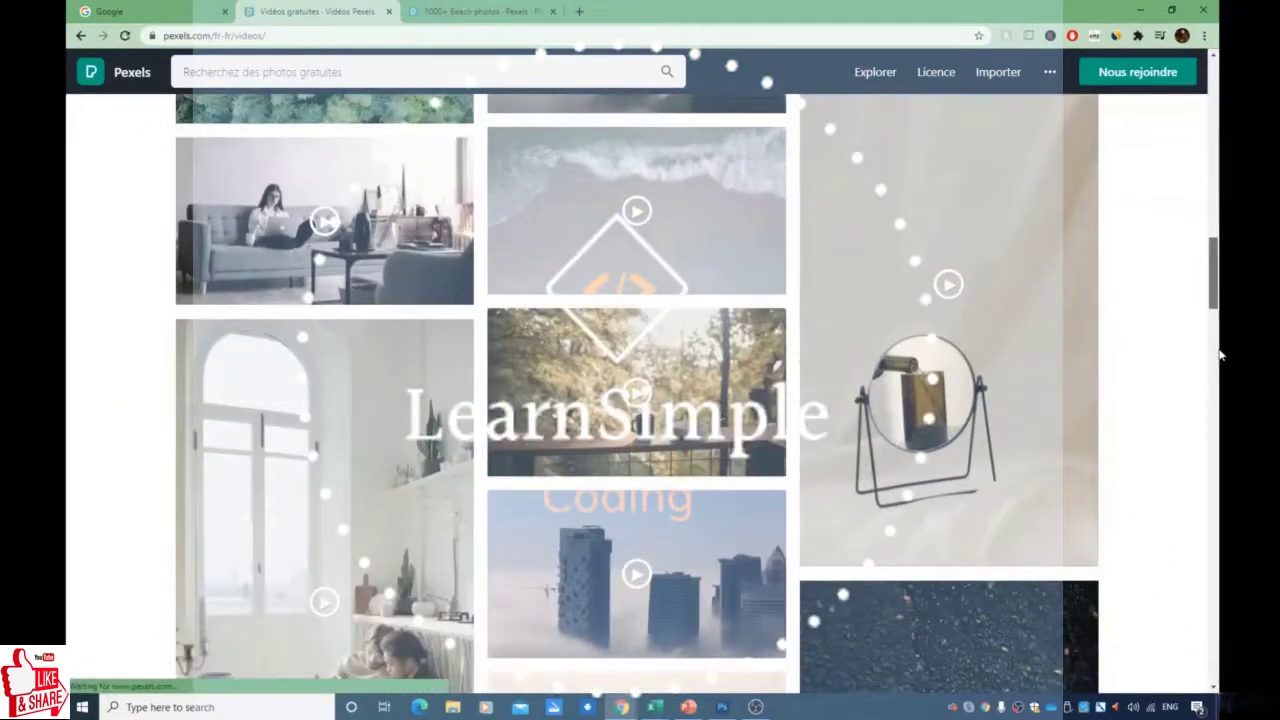
scroll(1213, 152, "up", 4)
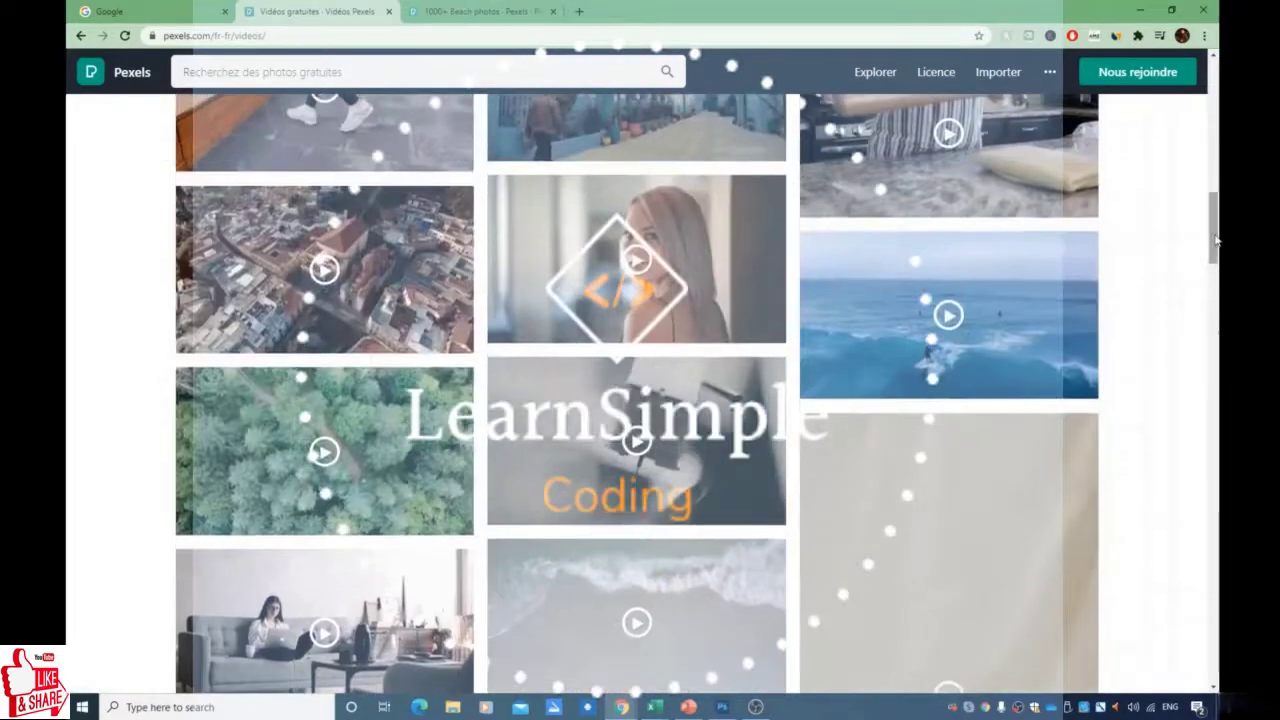
left_click_drag(1211, 220, 1207, 52)
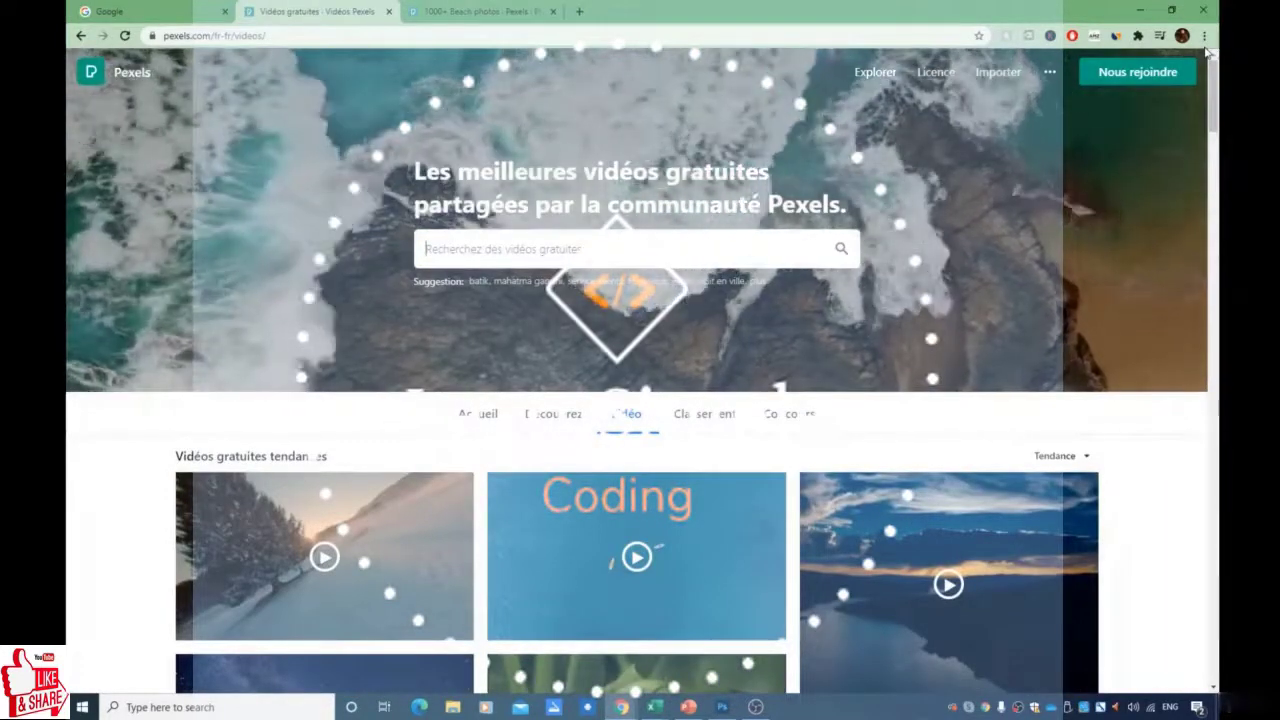
Step: Return to the Pexels free photos home page and search for "mountain"
left_click(476, 414)
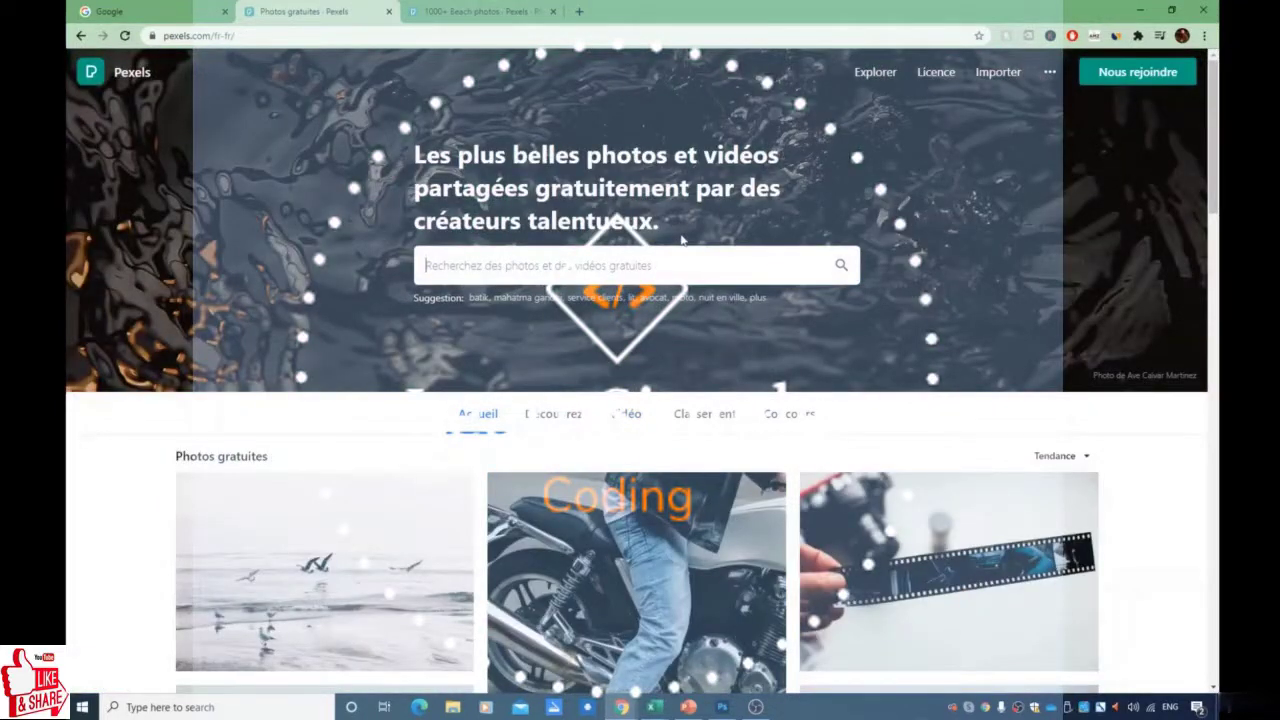
type("m")
type("un")
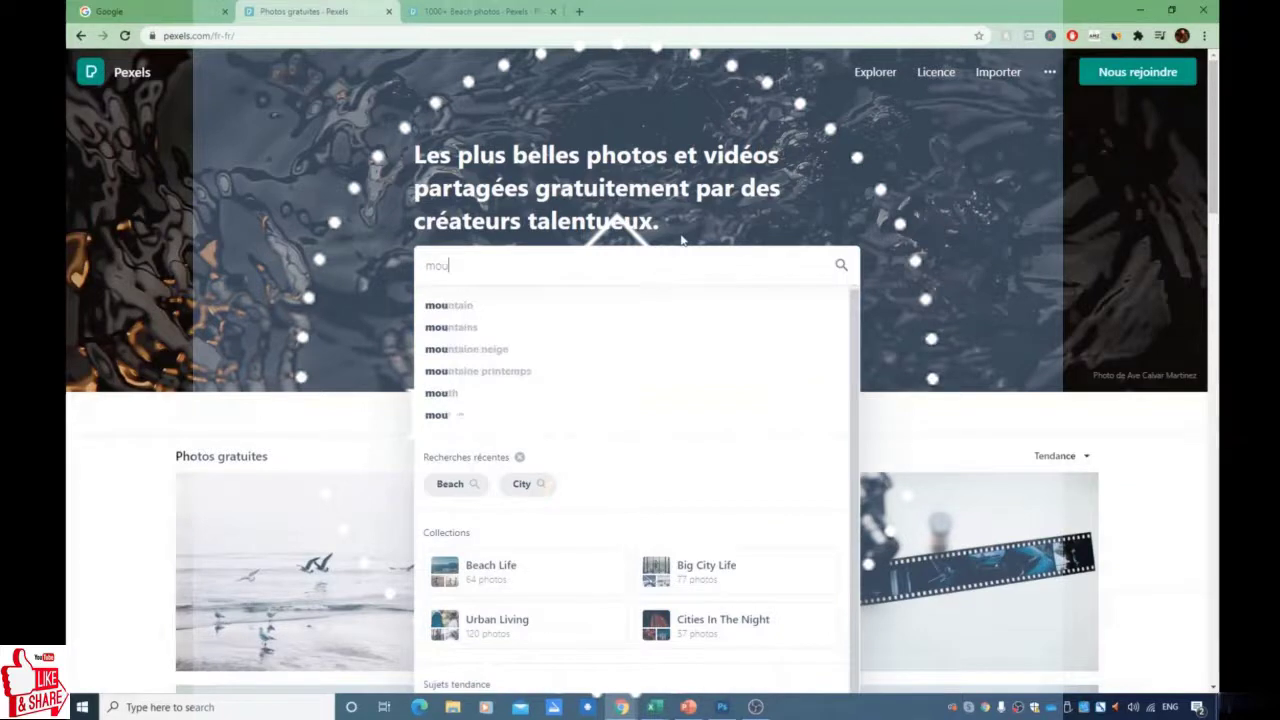
key("Down")
key("Down")
key("Down")
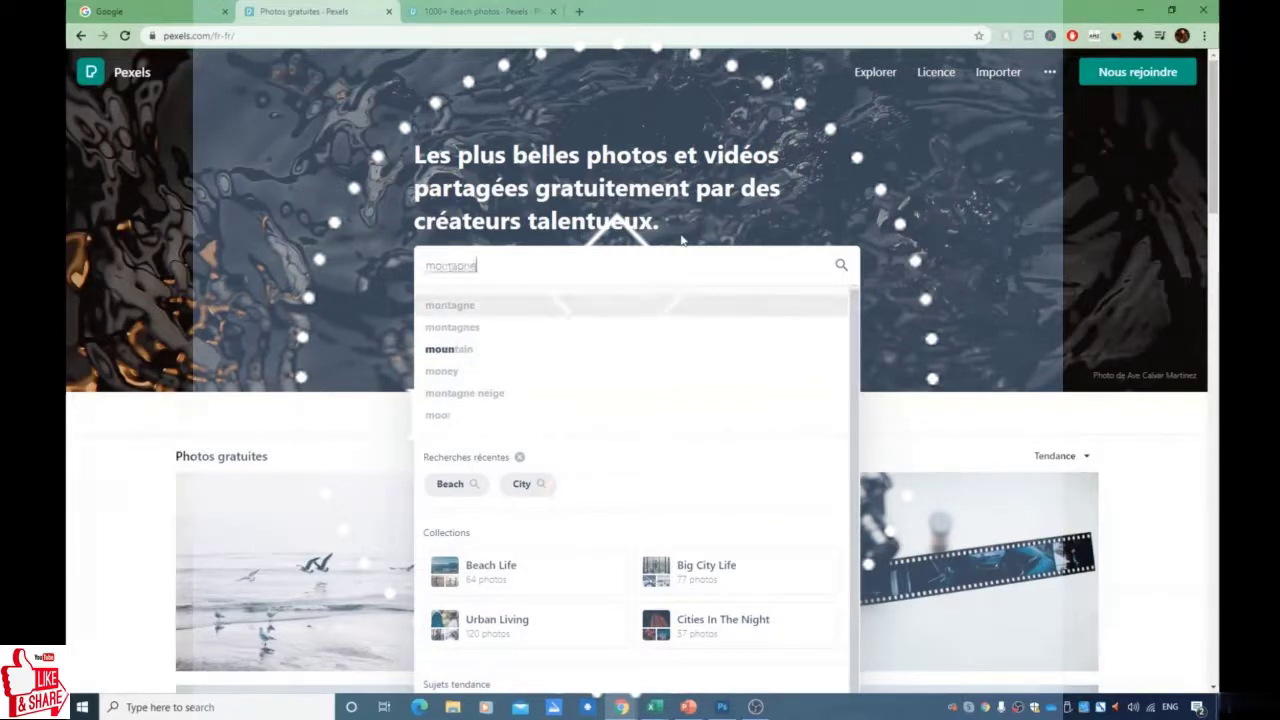
key("Return")
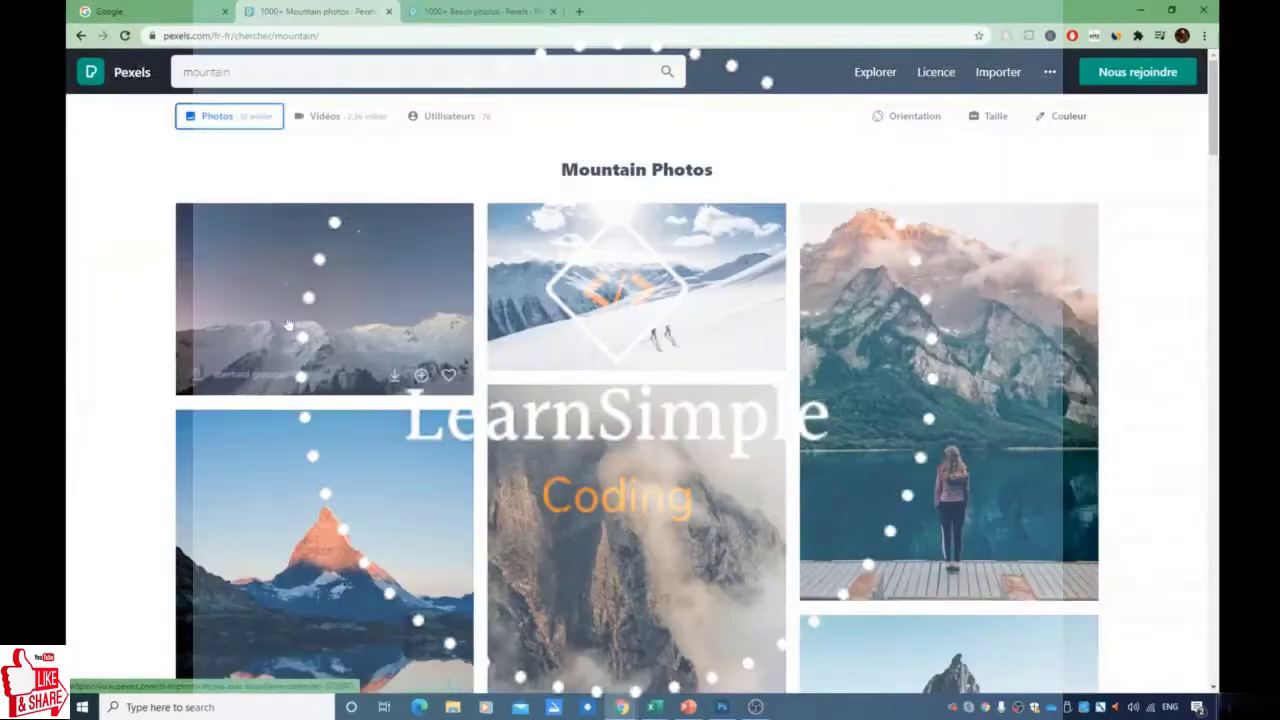
Step: Look through the mountain photos for a suitable picture
scroll(770, 207, "down", 3)
scroll(743, 391, "down", 2)
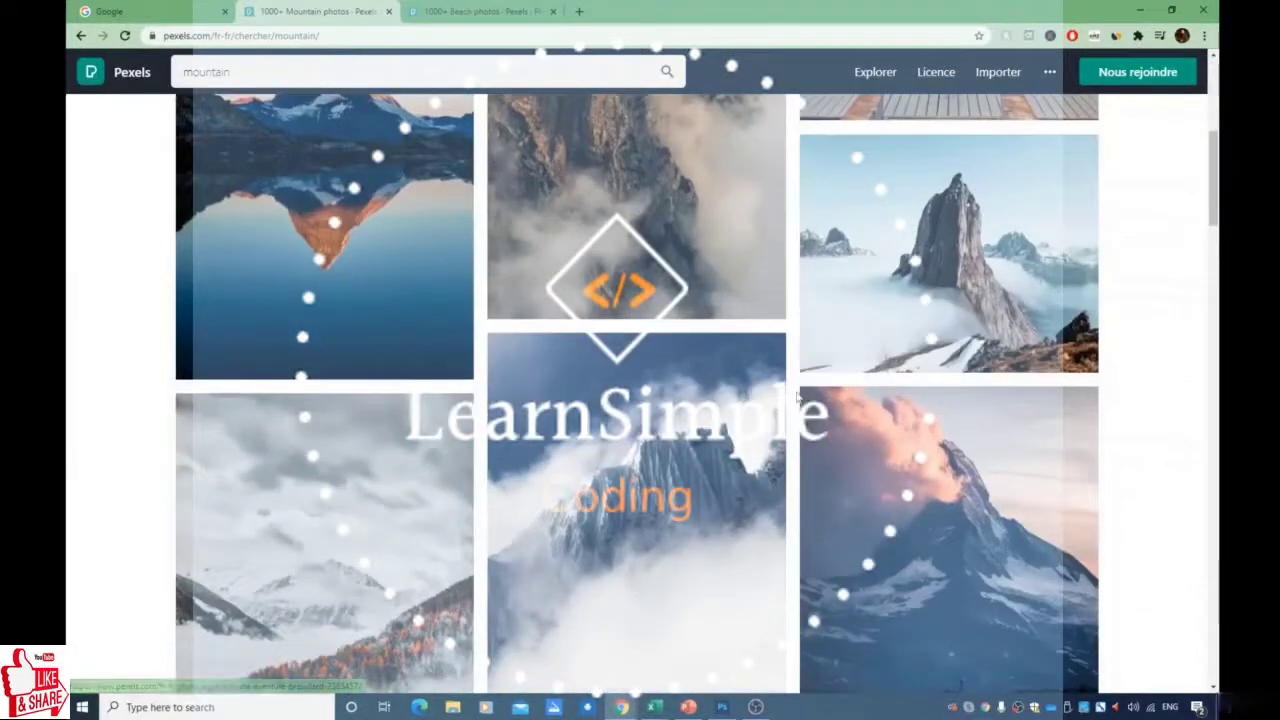
scroll(748, 410, "down", 3)
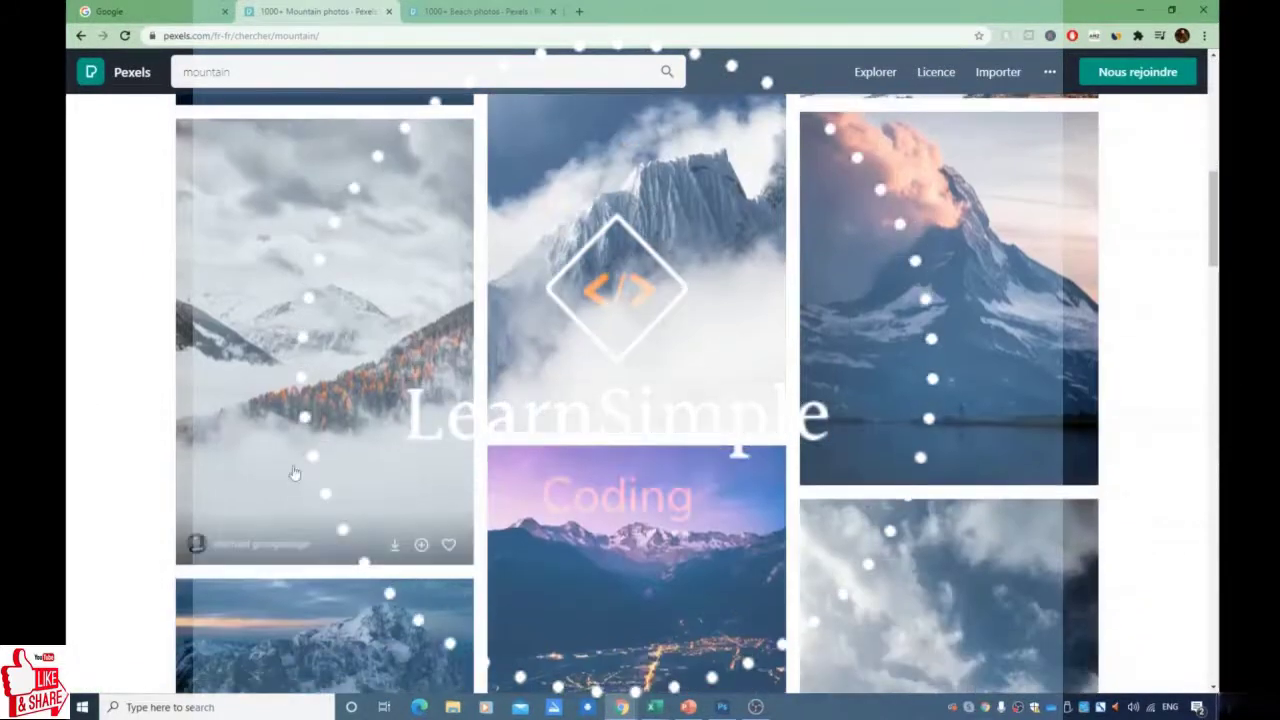
scroll(877, 408, "down", 4)
scroll(877, 408, "down", 5)
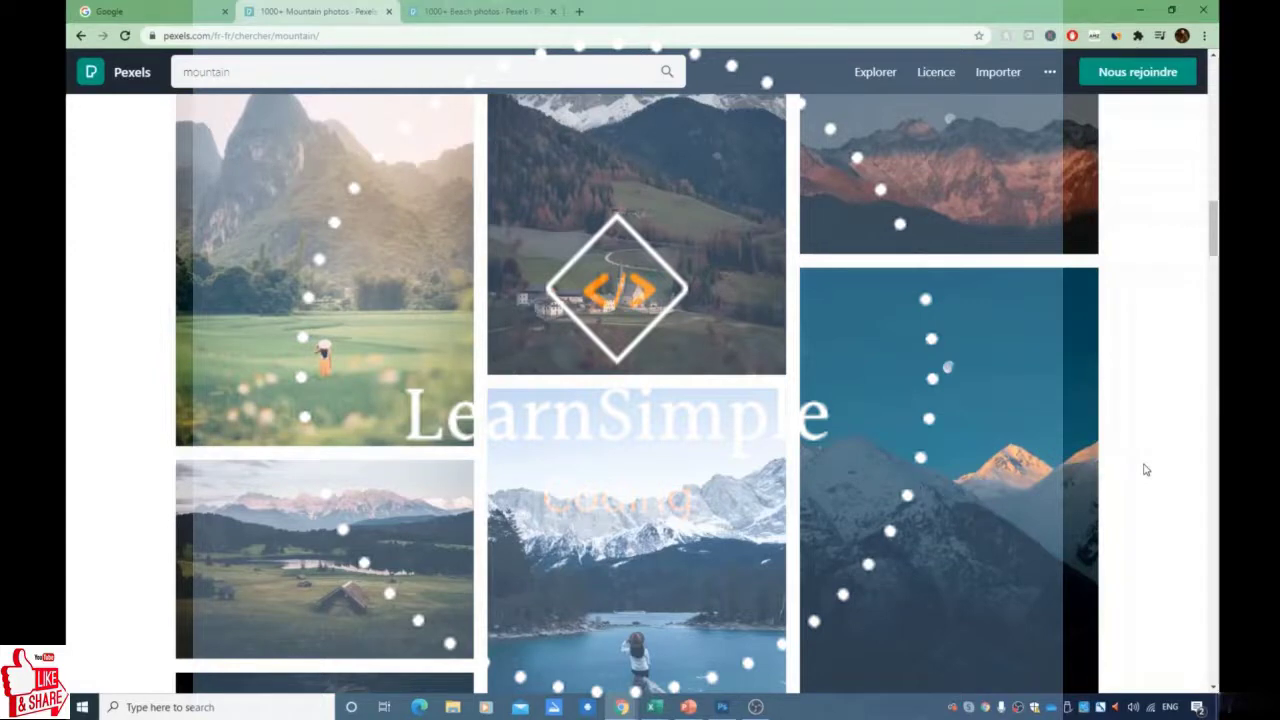
scroll(1150, 420, "up", 3)
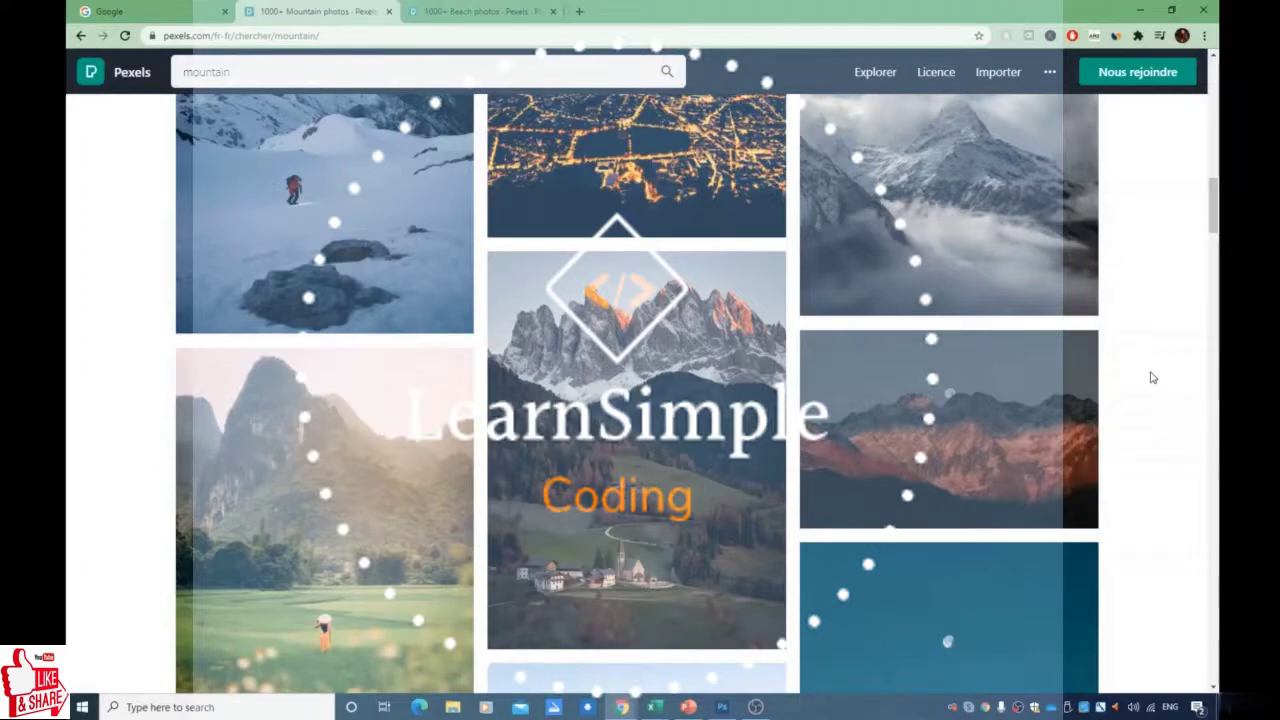
scroll(1148, 375, "up", 3)
scroll(1146, 373, "up", 5)
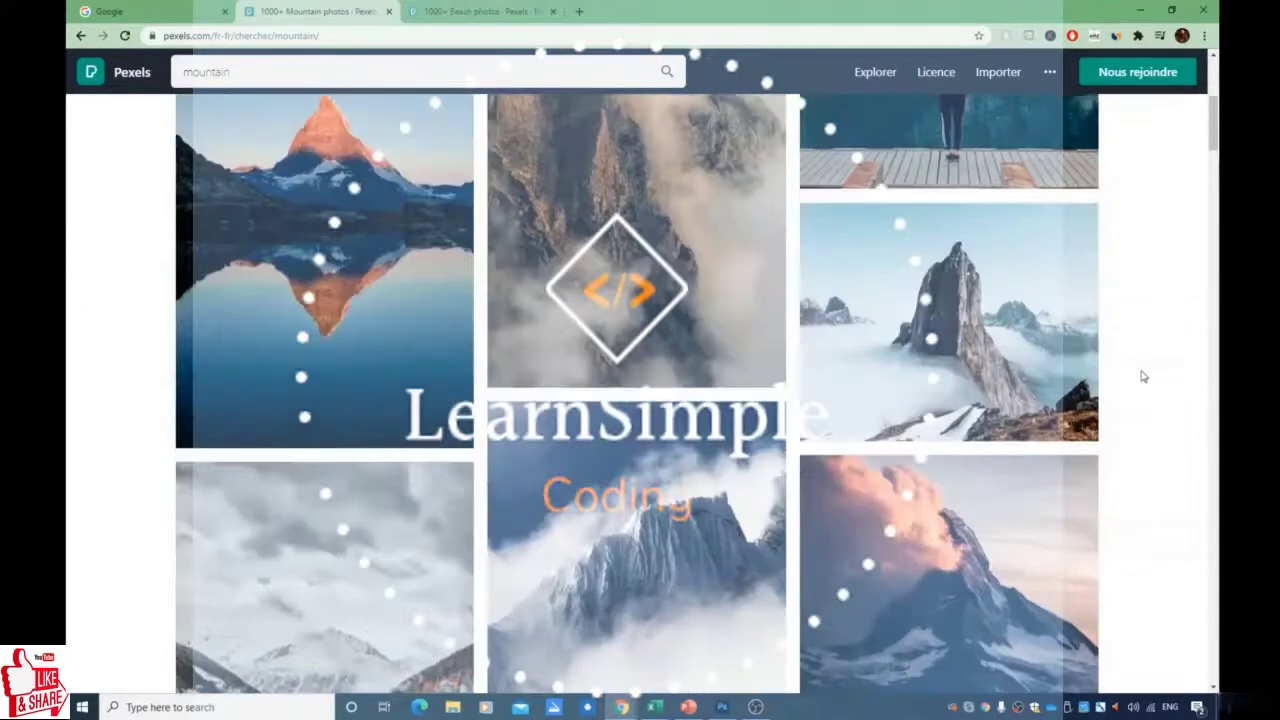
Step: Look through the mountain videos and return to the mountain photos
left_click(316, 121)
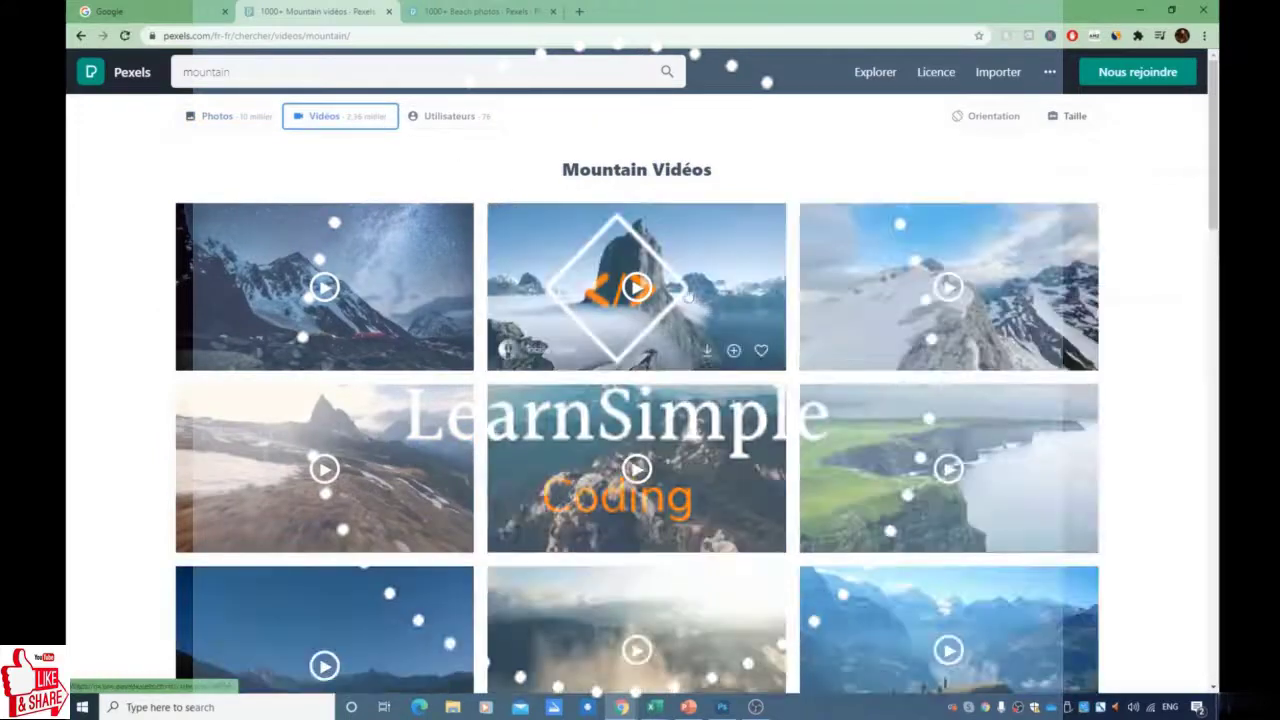
scroll(518, 251, "down", 20)
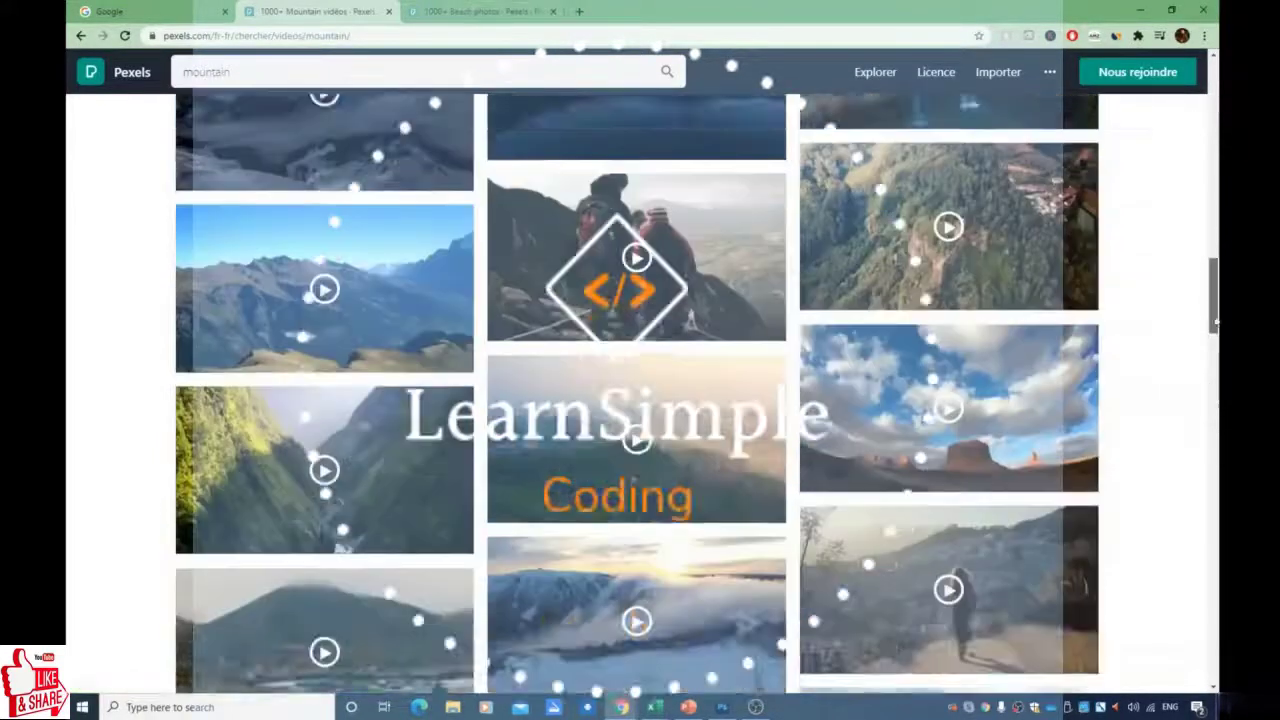
left_click_drag(1214, 300, 1214, 70)
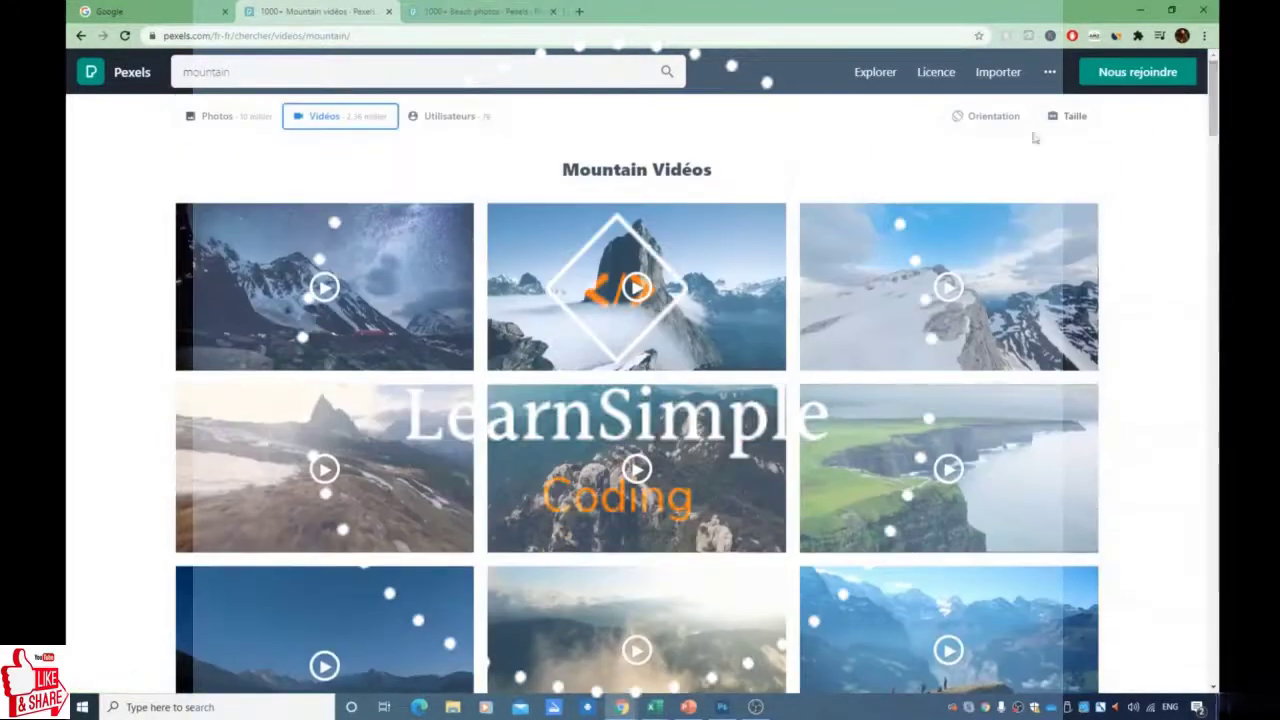
left_click(217, 116)
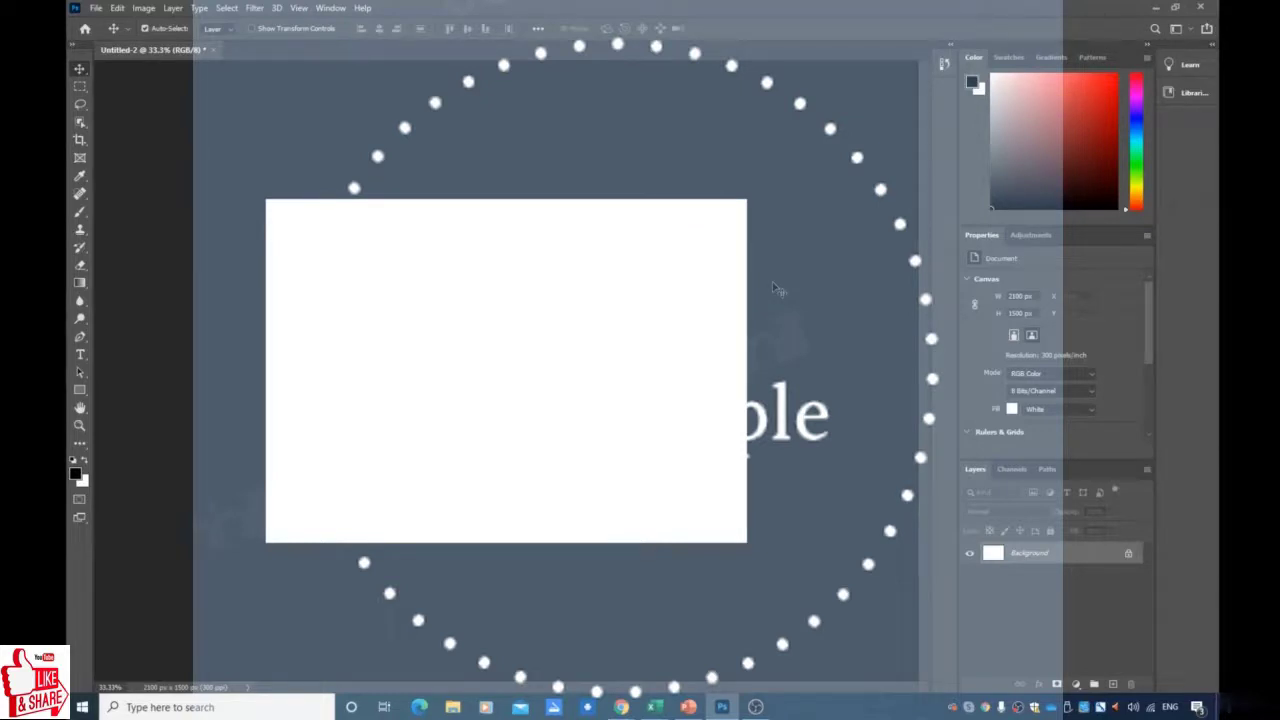
Step: Add a new empty layer above the Background layer in the Photoshop document and hide the Background
left_click(1112, 684)
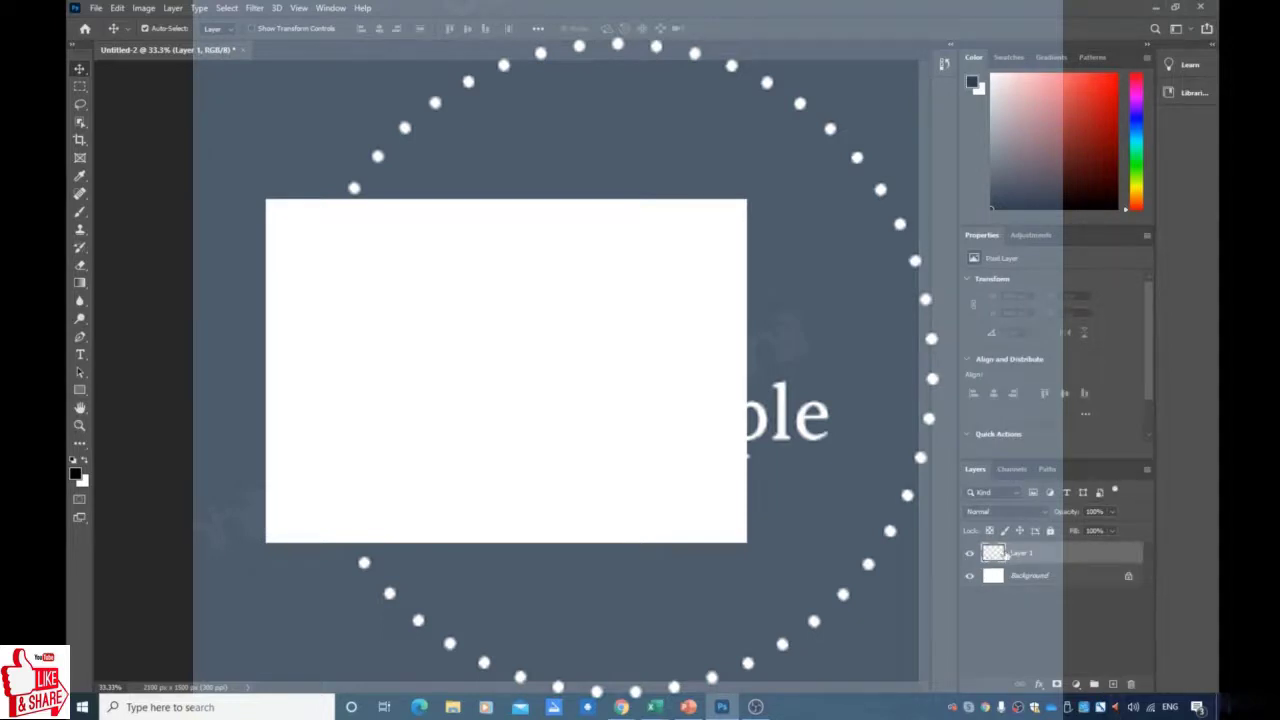
left_click(1033, 577)
left_click(1032, 556)
left_click(969, 576)
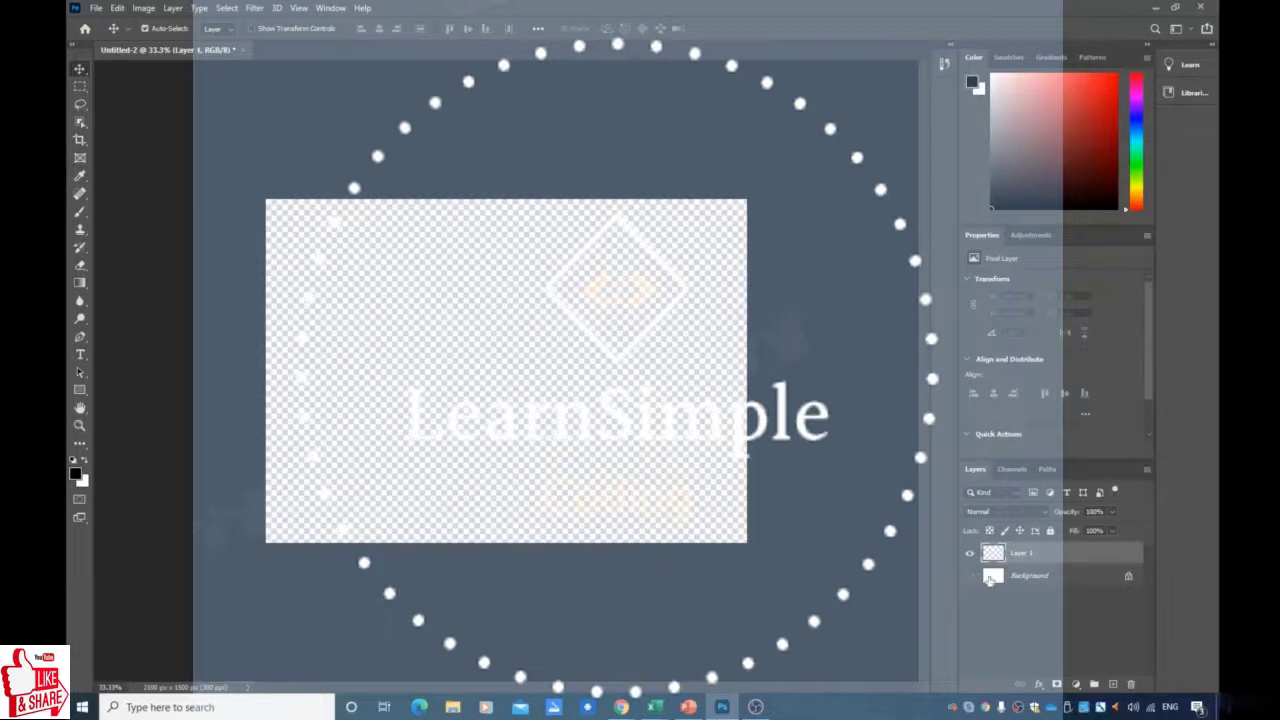
Step: Place the downloaded mountain photo from the desktop into the document
double_click(1121, 11)
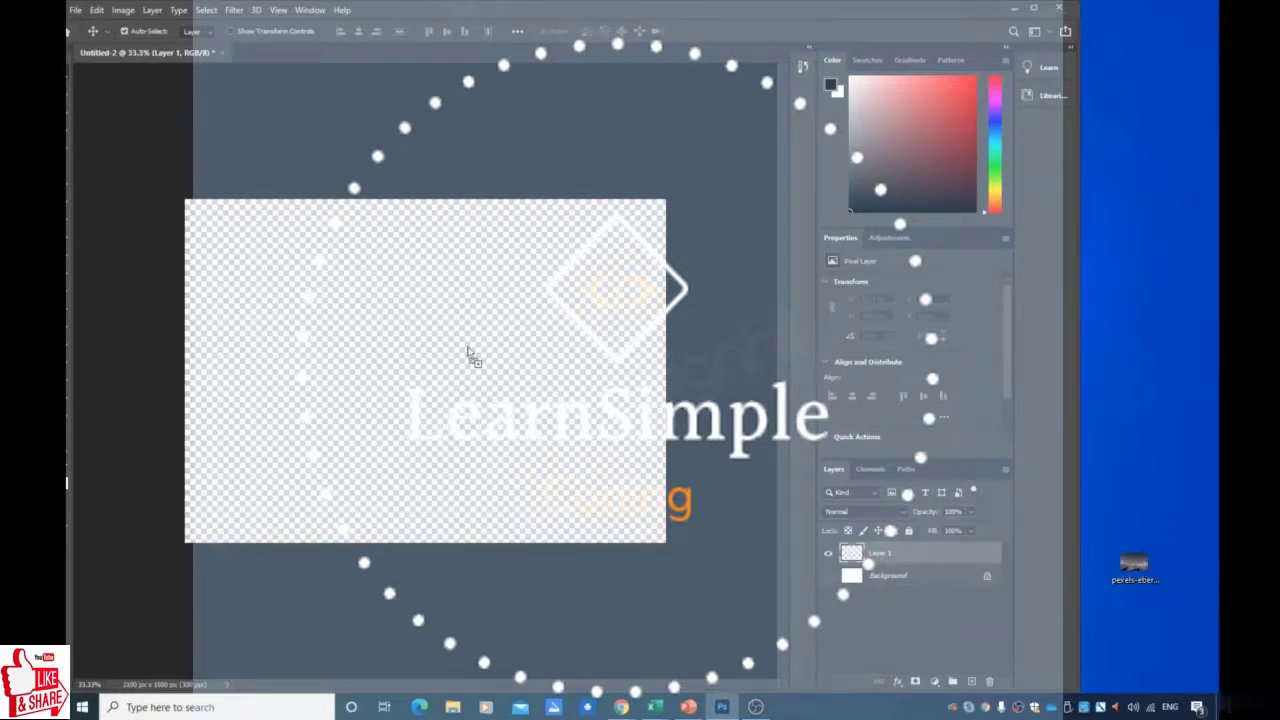
key("ctrl+t")
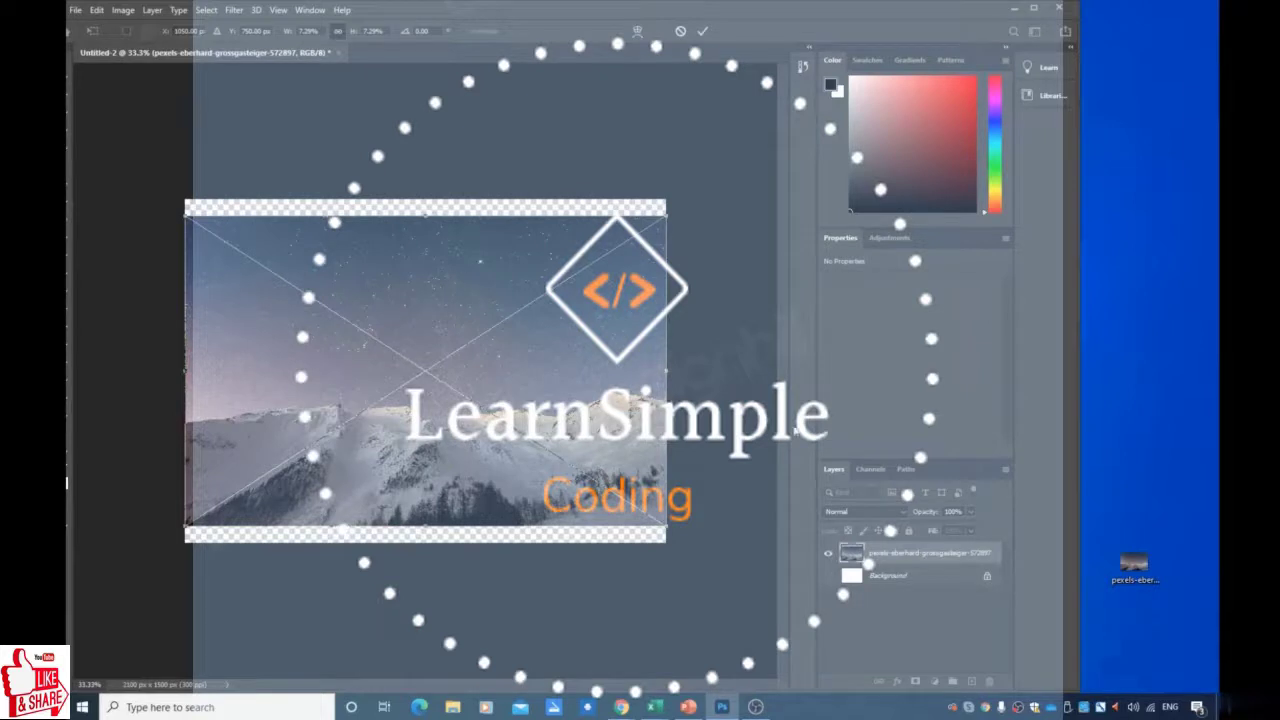
left_click(1033, 8)
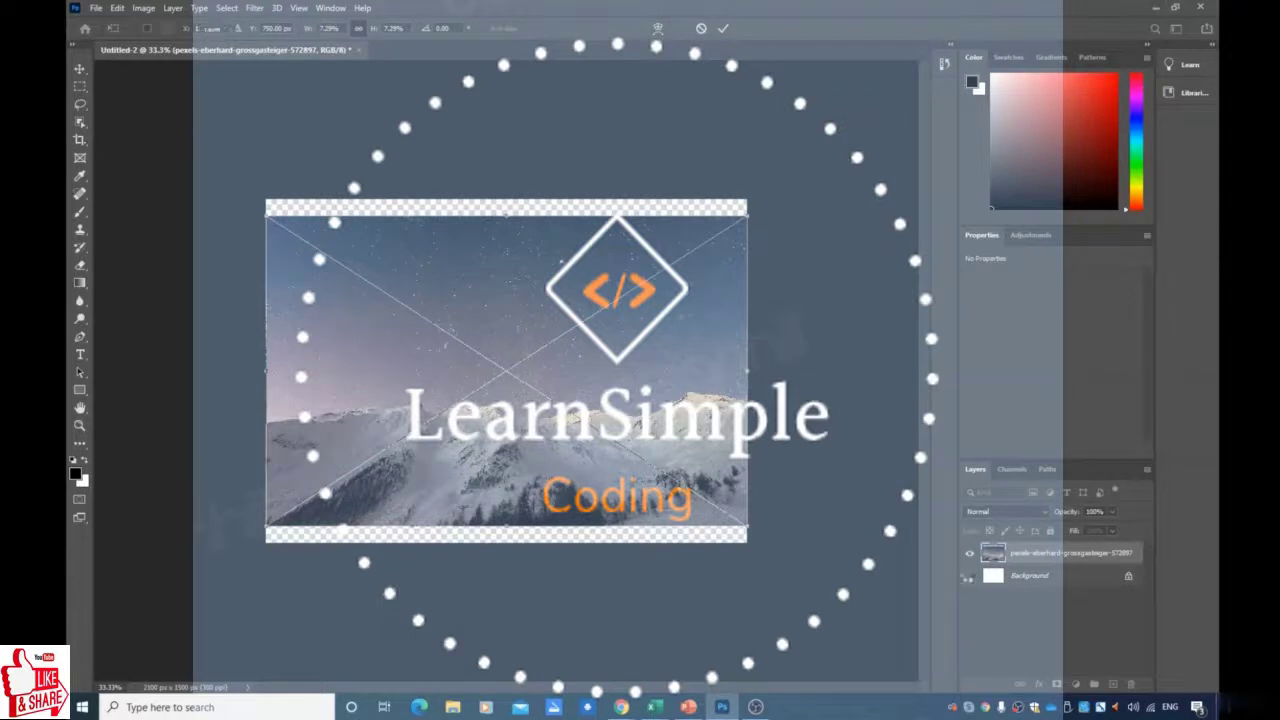
Step: Show the Background layer and switch the mountain photo layer's visibility off and on, leaving both layers visible
left_click(968, 576)
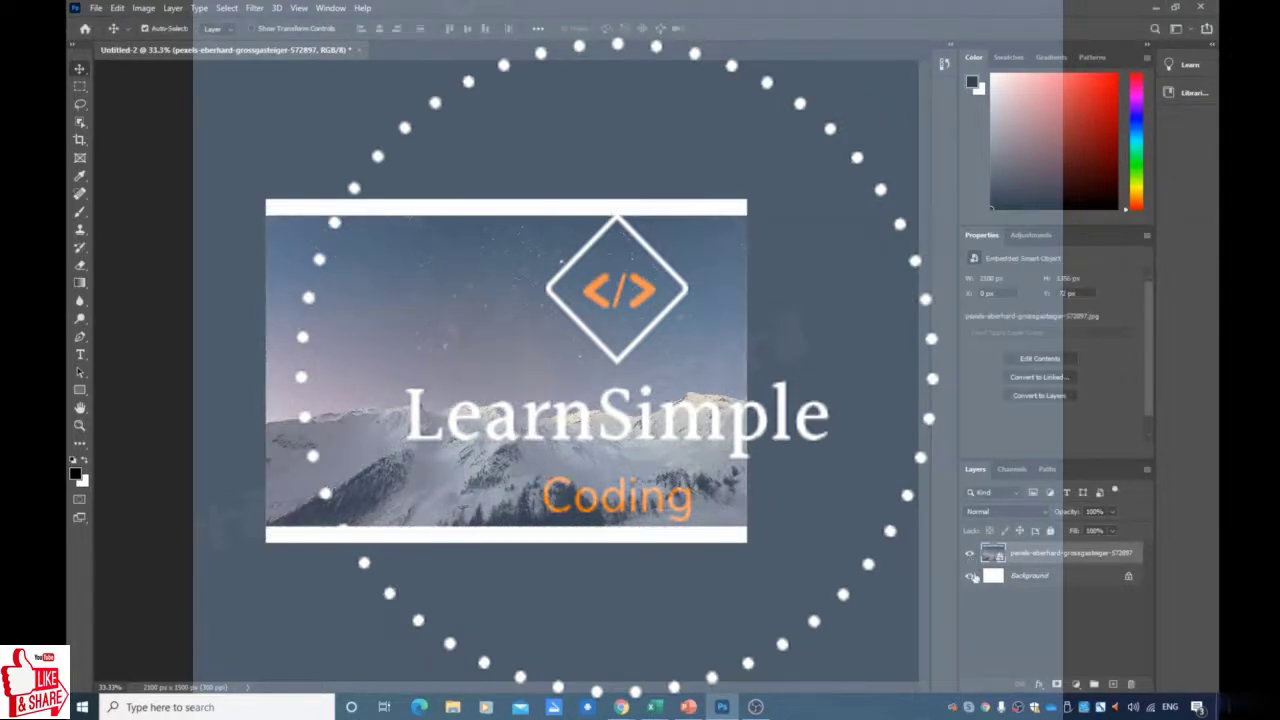
left_click(968, 576)
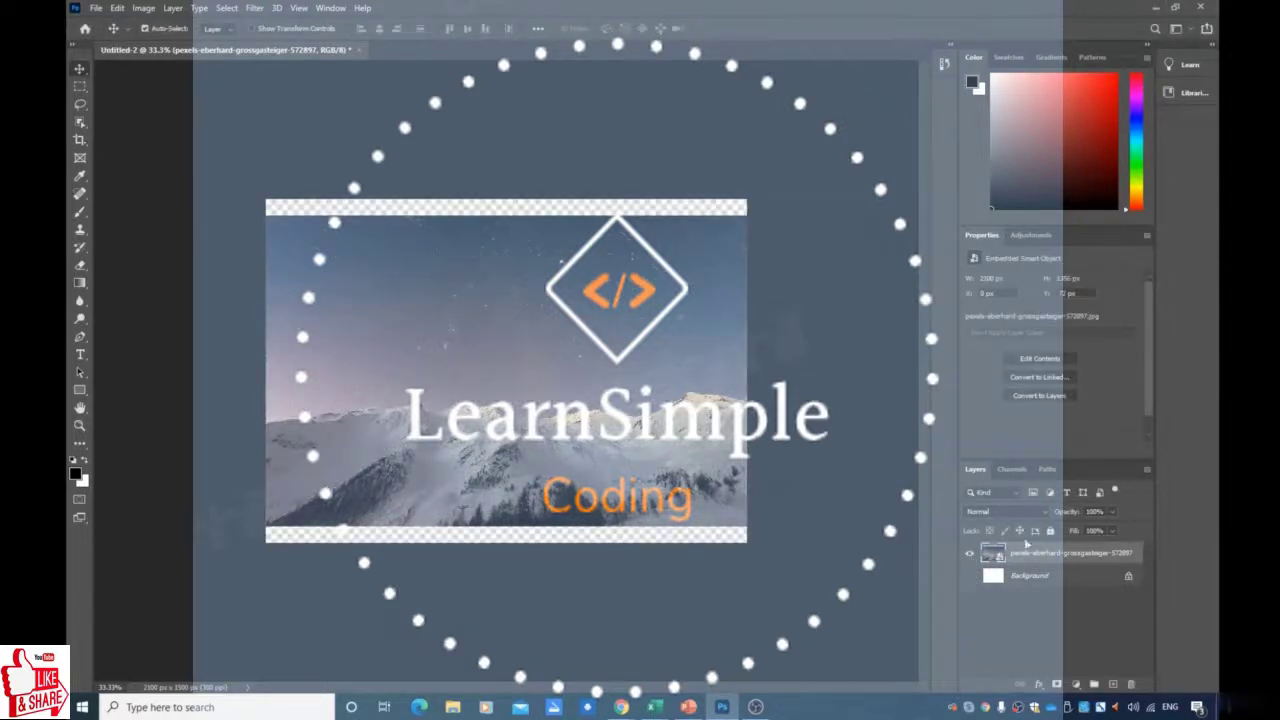
left_click(968, 553)
left_click(968, 577)
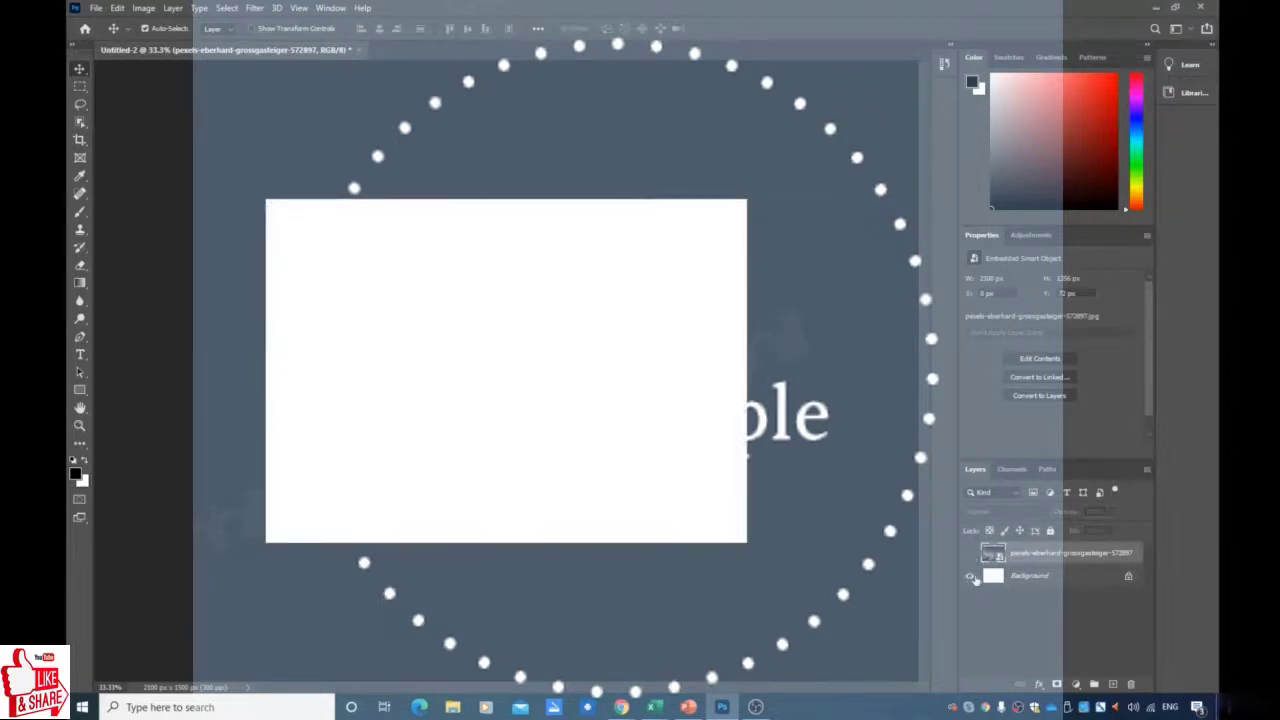
left_click(969, 555)
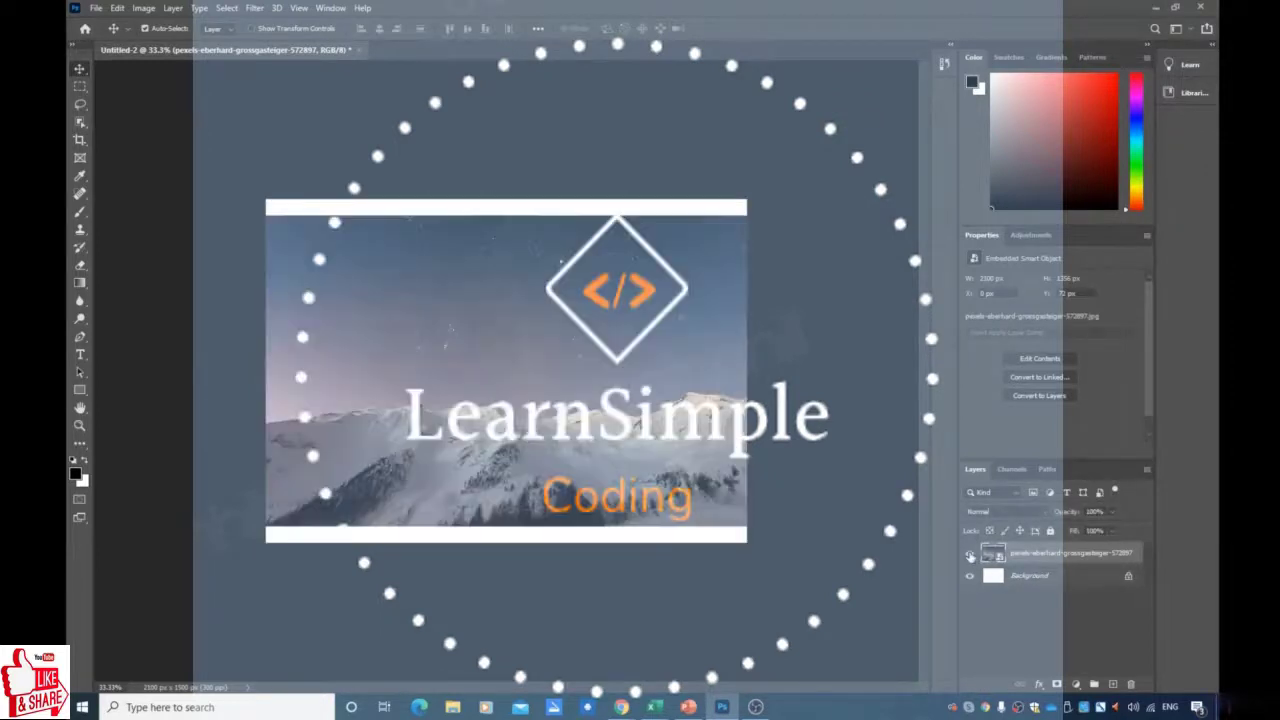
left_click(969, 555)
left_click(969, 555)
left_click(969, 555)
left_click(969, 555)
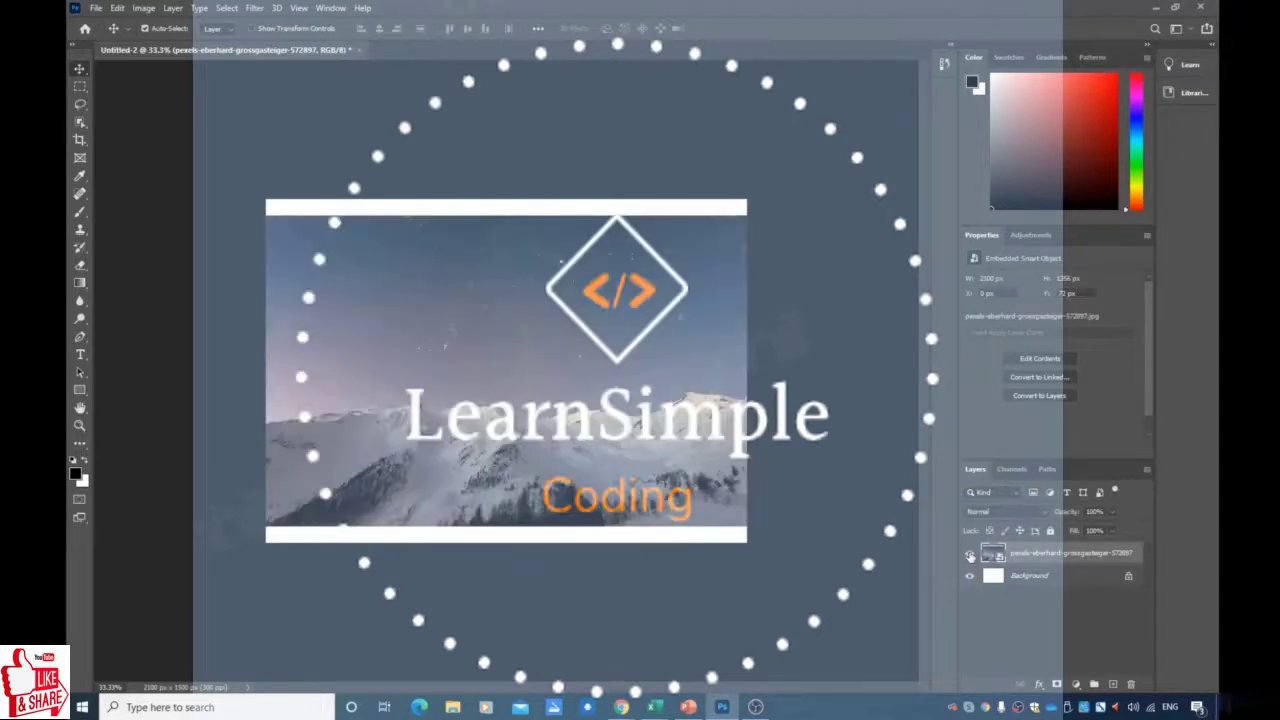
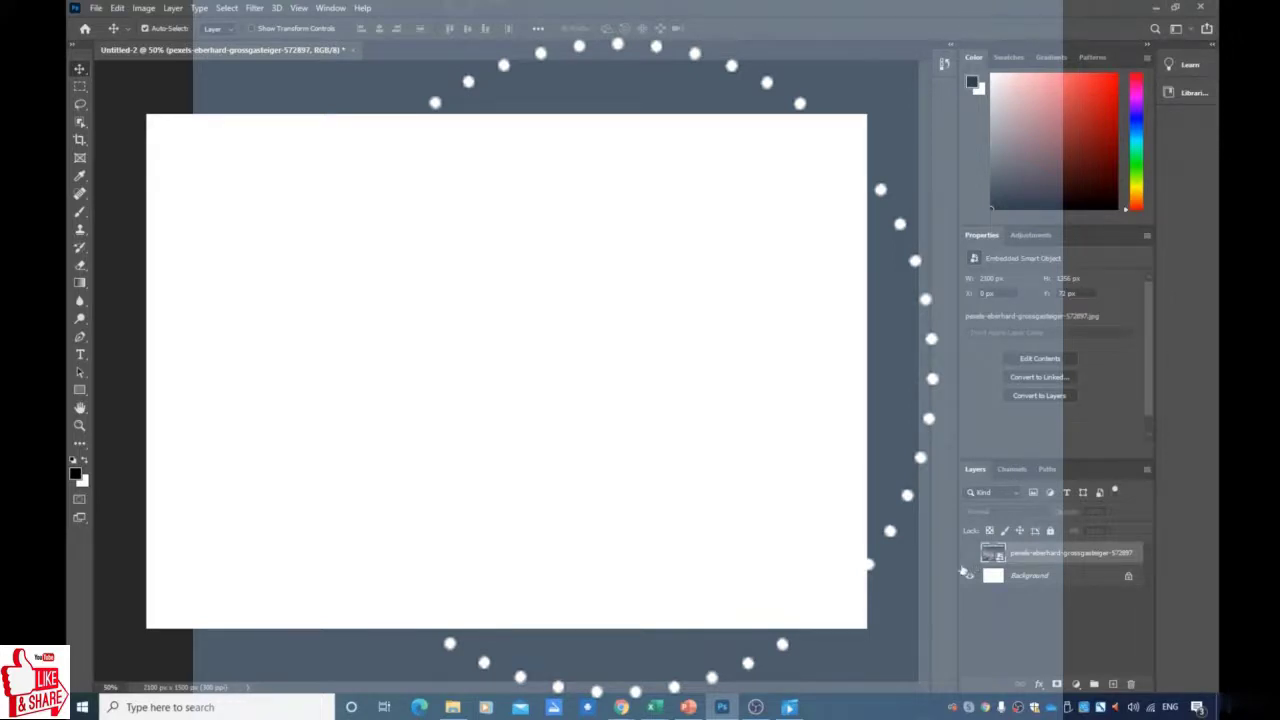
left_click(969, 554)
left_click(969, 554)
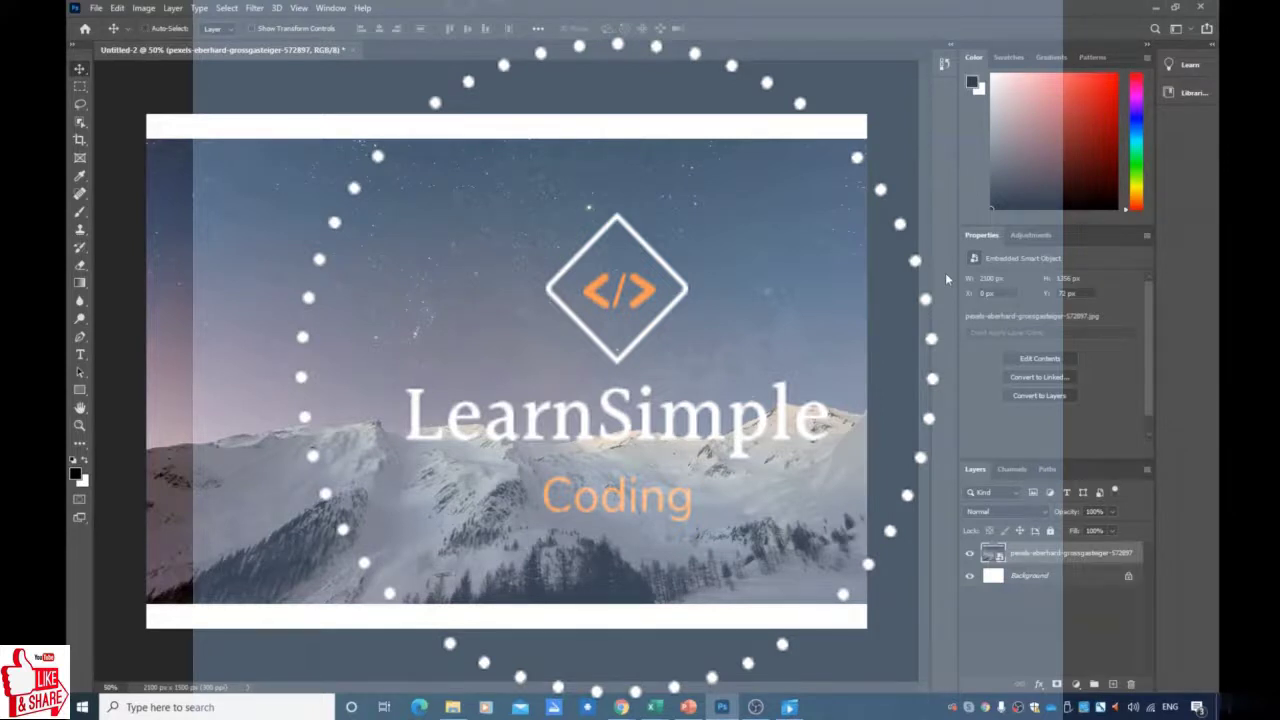
Step: Scale the mountain photo up with Free Transform so it covers the white strips above and below it
key("ctrl+t")
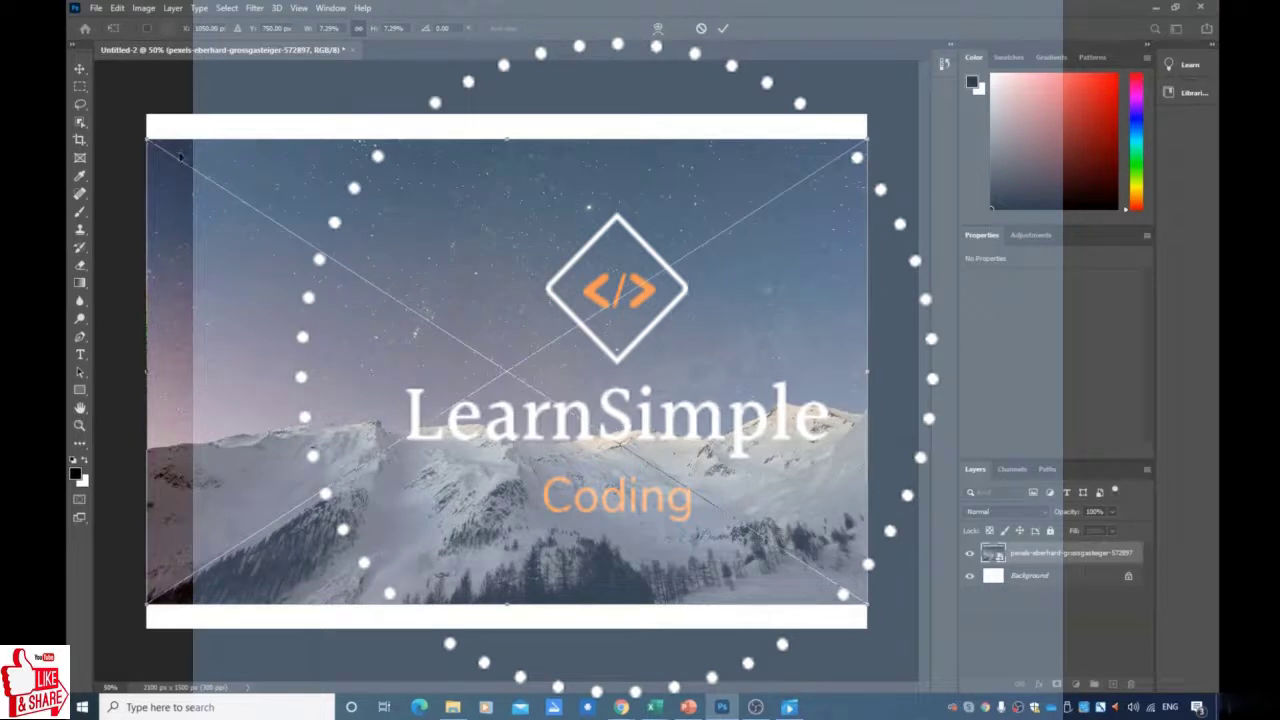
left_click_drag(148, 142, 162, 120)
left_click_drag(504, 132, 505, 113)
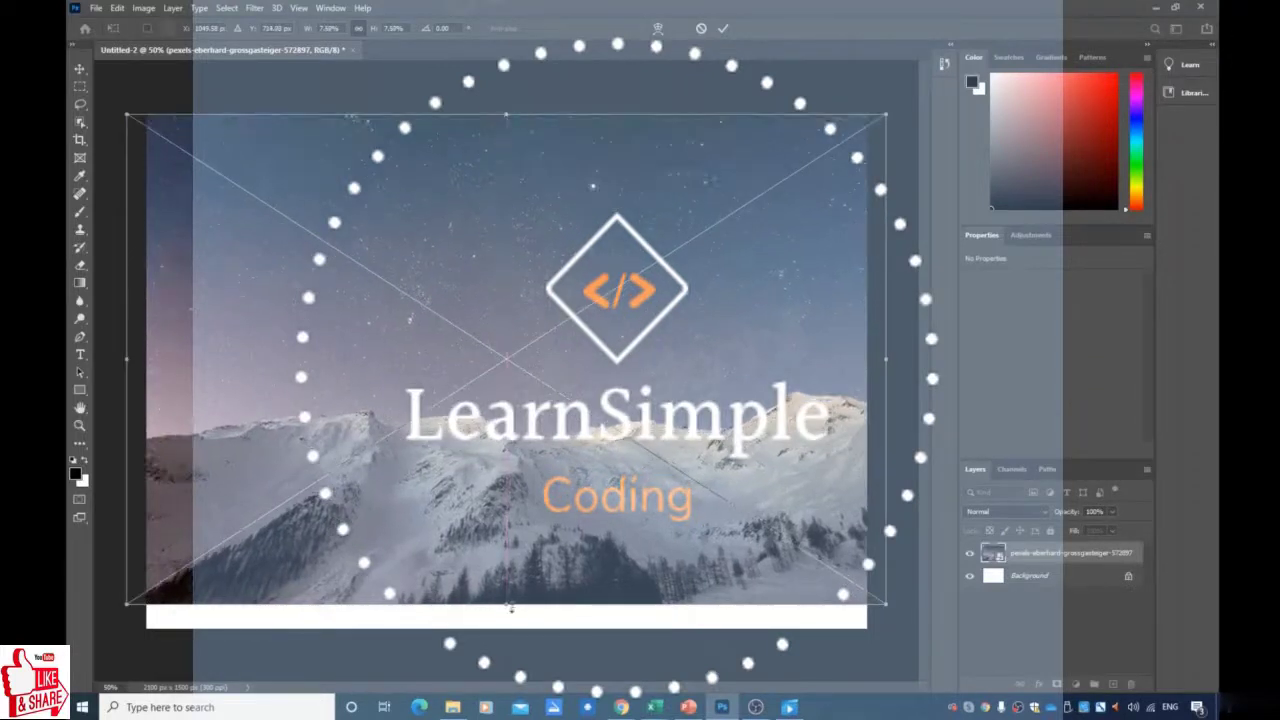
left_click_drag(511, 607, 509, 632)
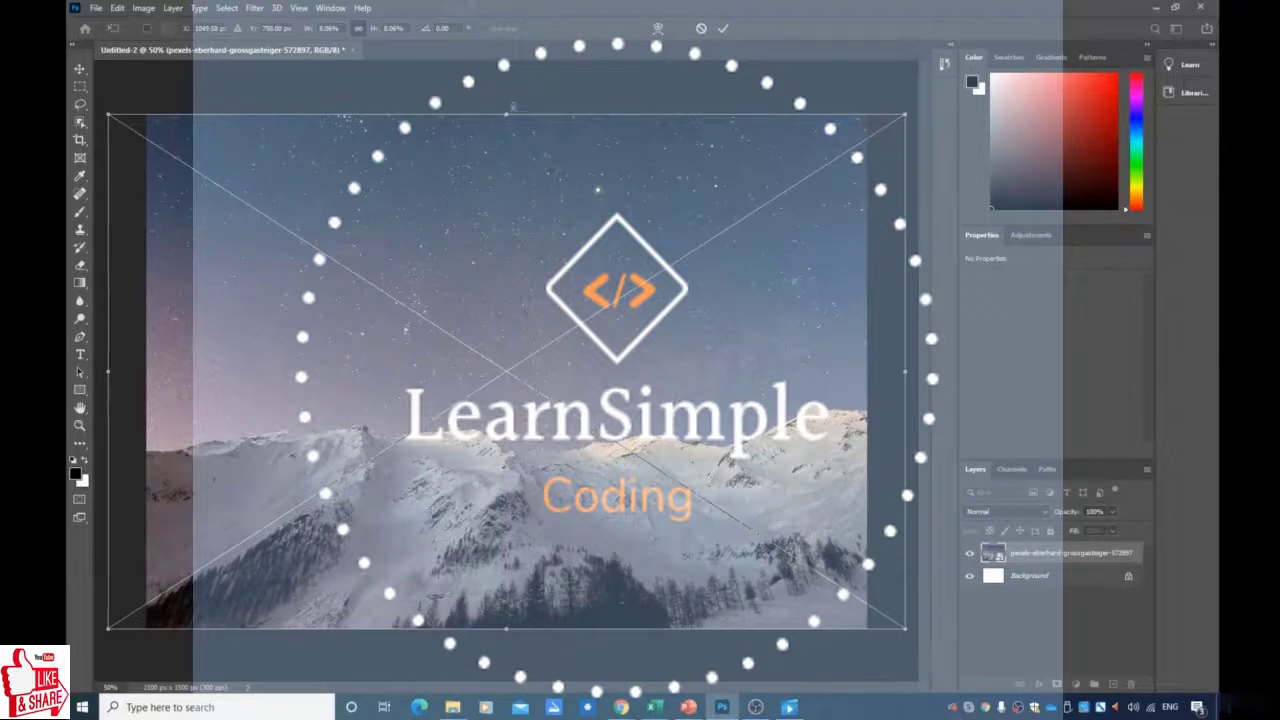
left_click(1022, 577)
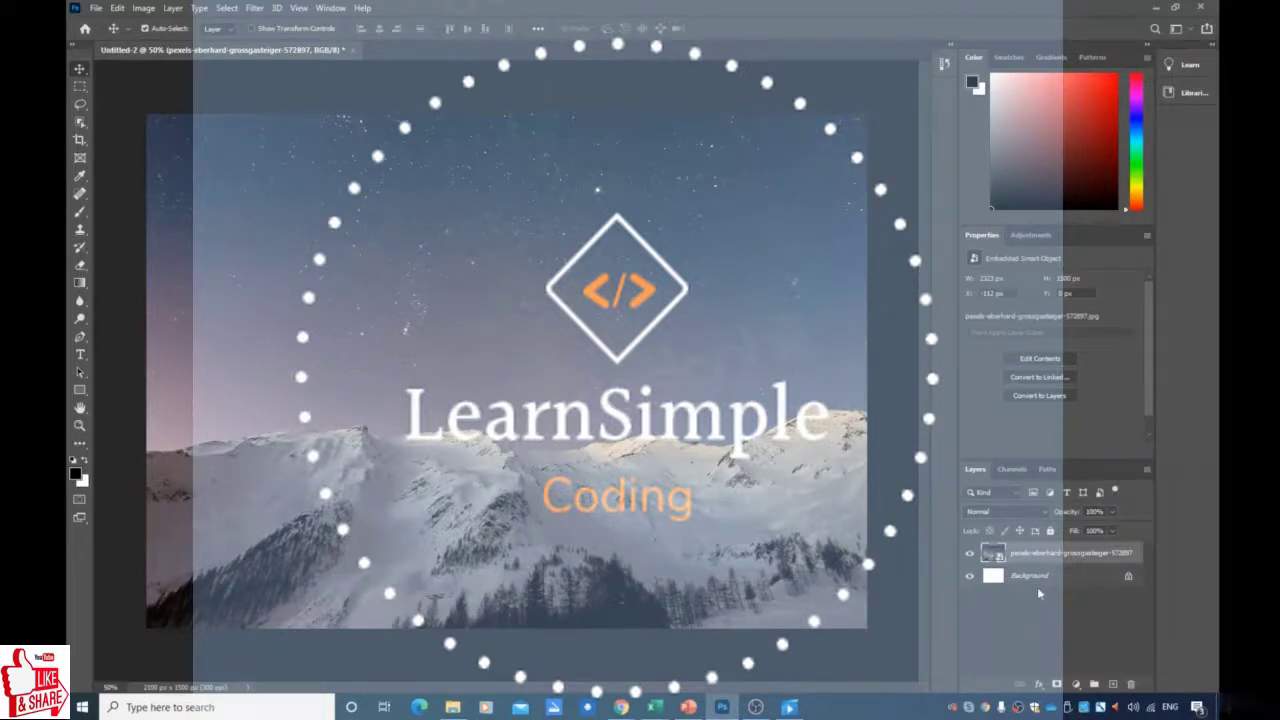
Step: Add a new empty layer above the mountain photo and hide the photo layer
left_click(1046, 590)
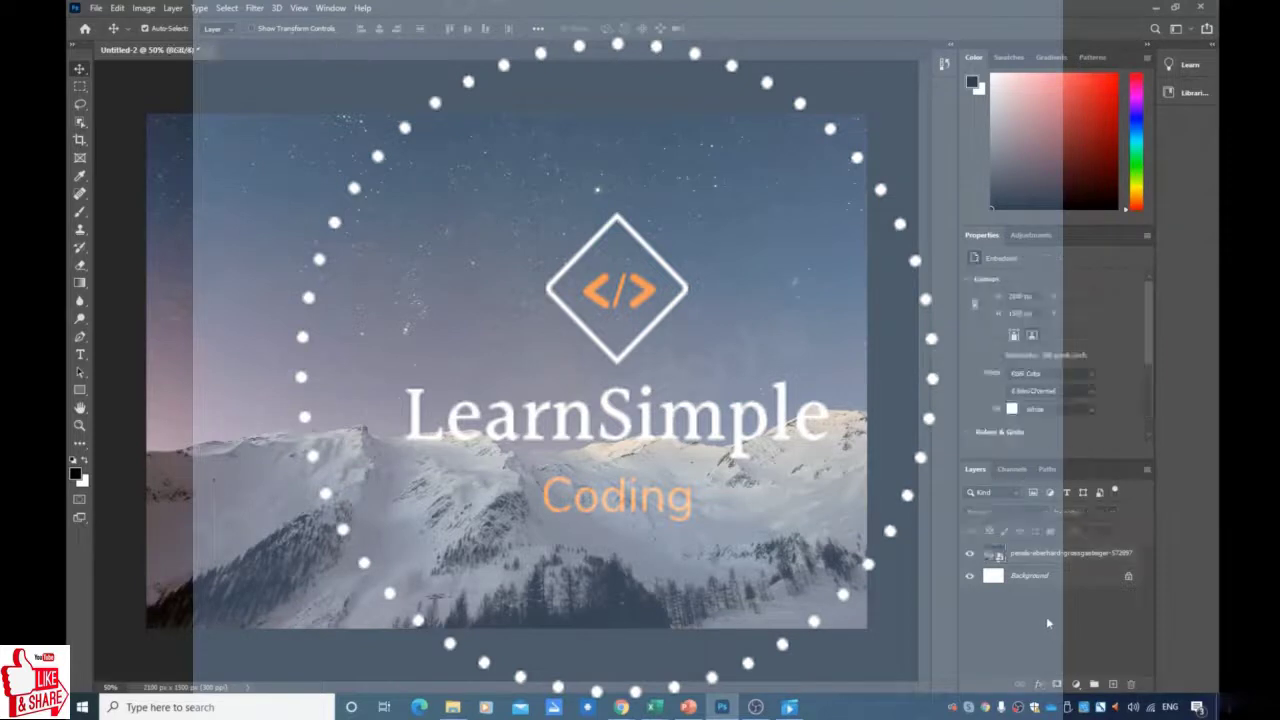
left_click(1112, 686)
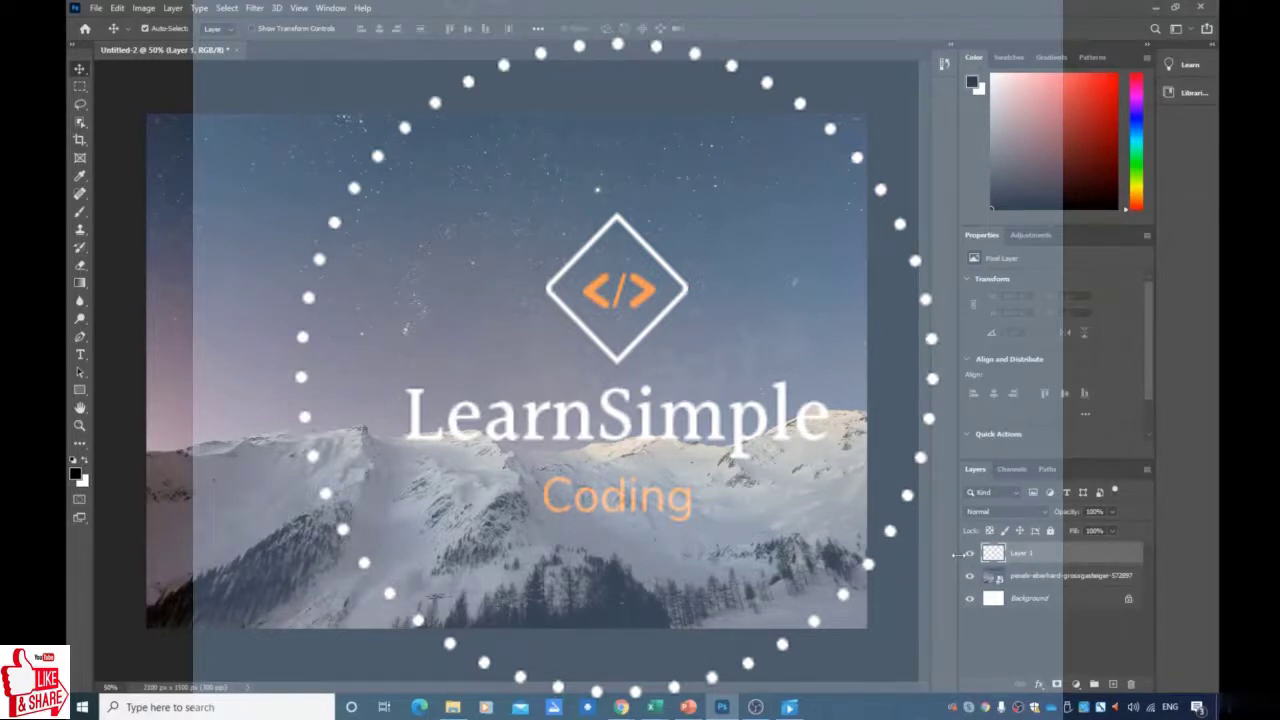
left_click(969, 554)
left_click(969, 555)
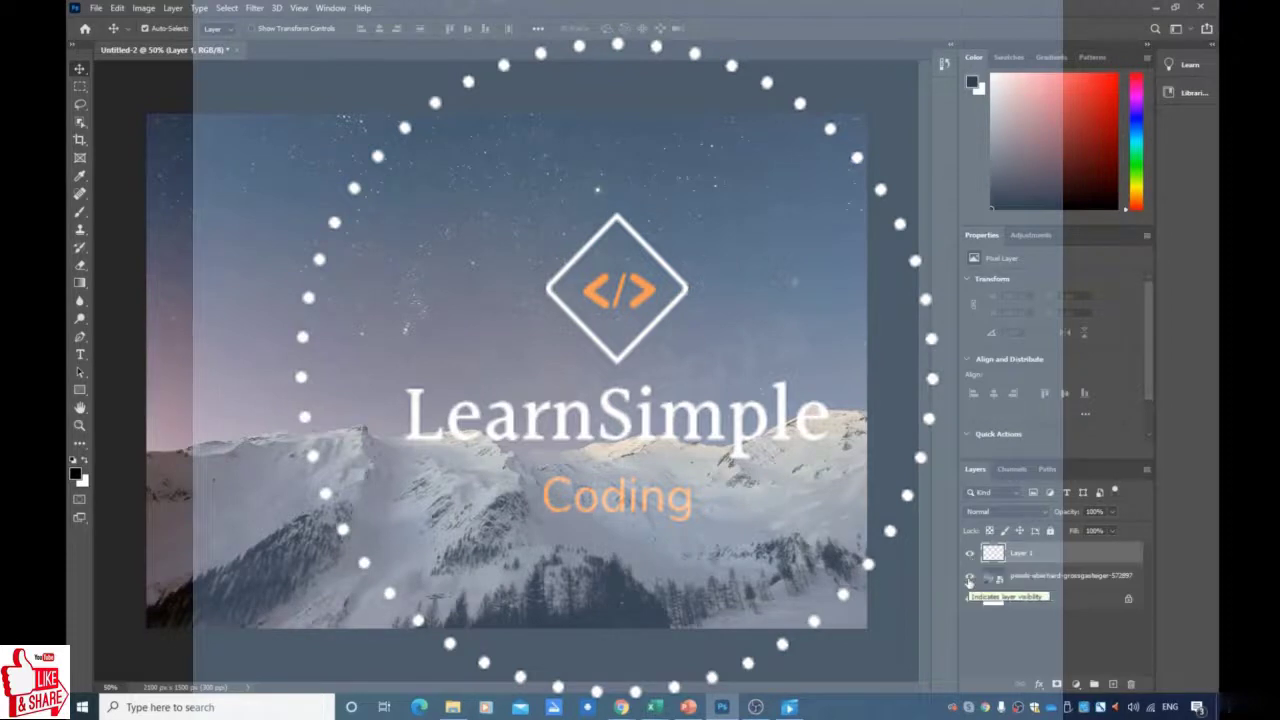
left_click(969, 579)
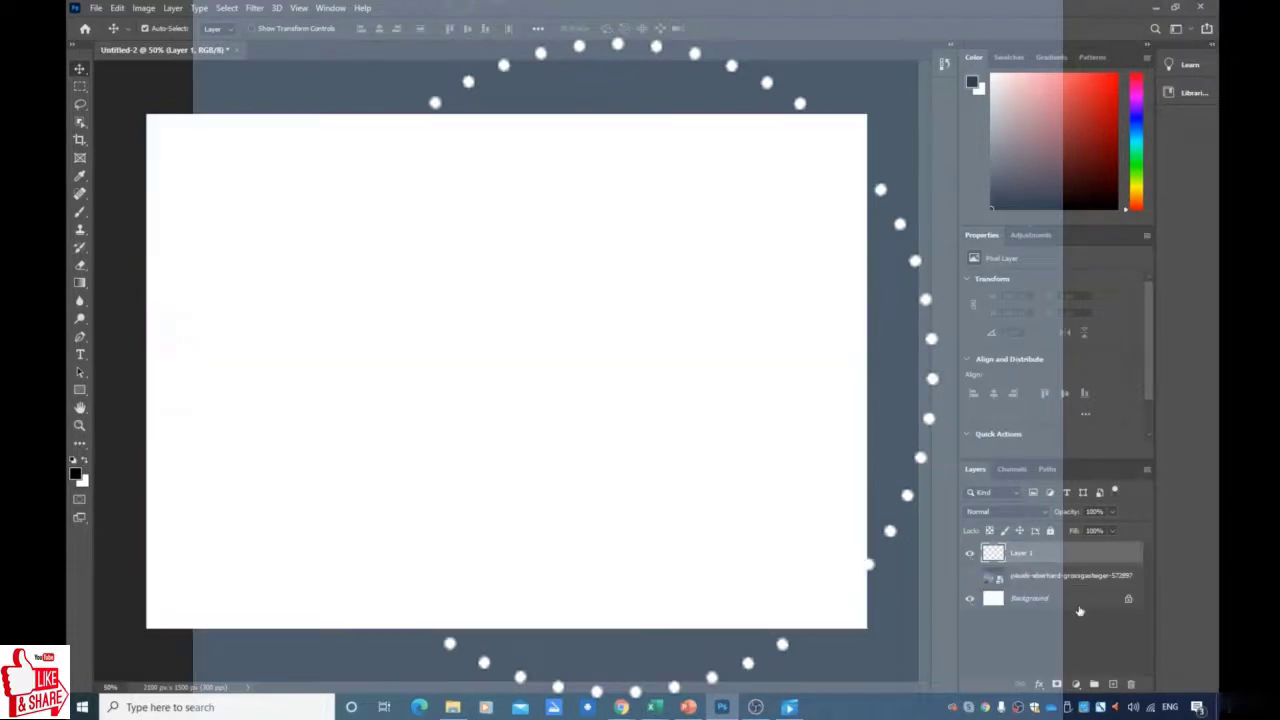
Step: Add a text line in the upper part of the canvas with the Type tool, reading "Never Give Up"
left_click(80, 355)
left_click(329, 235)
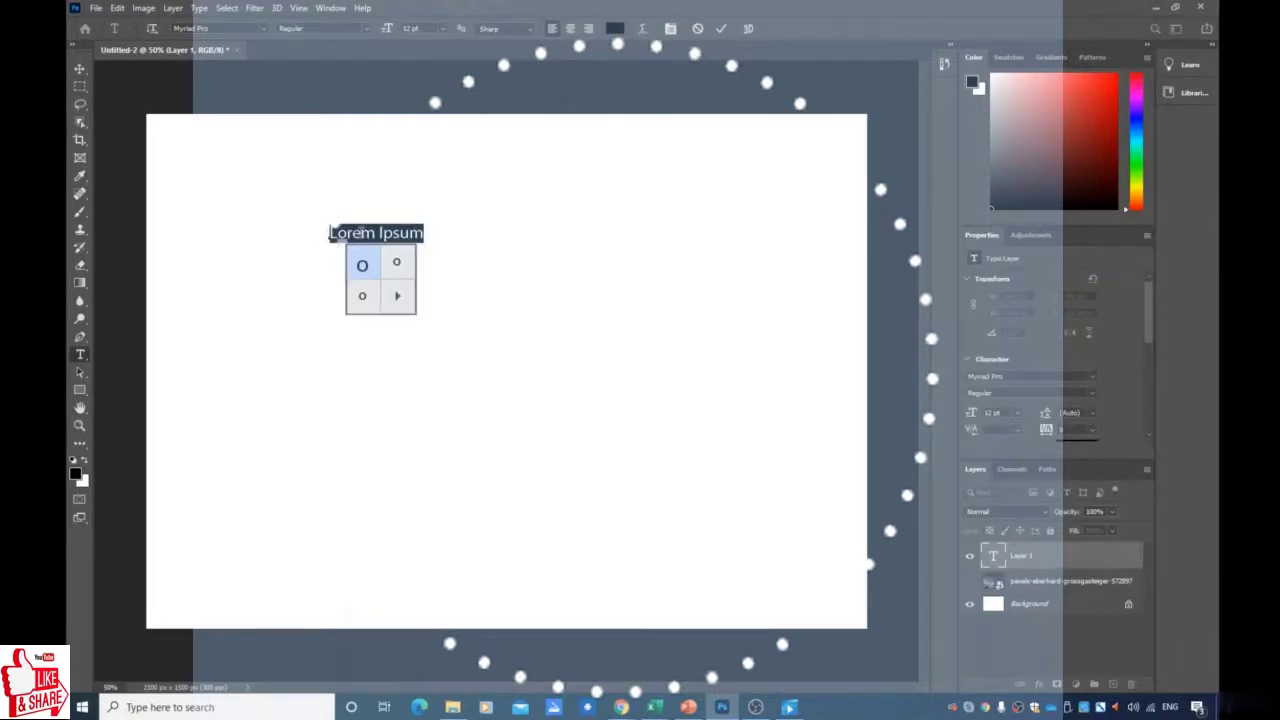
double_click(379, 232)
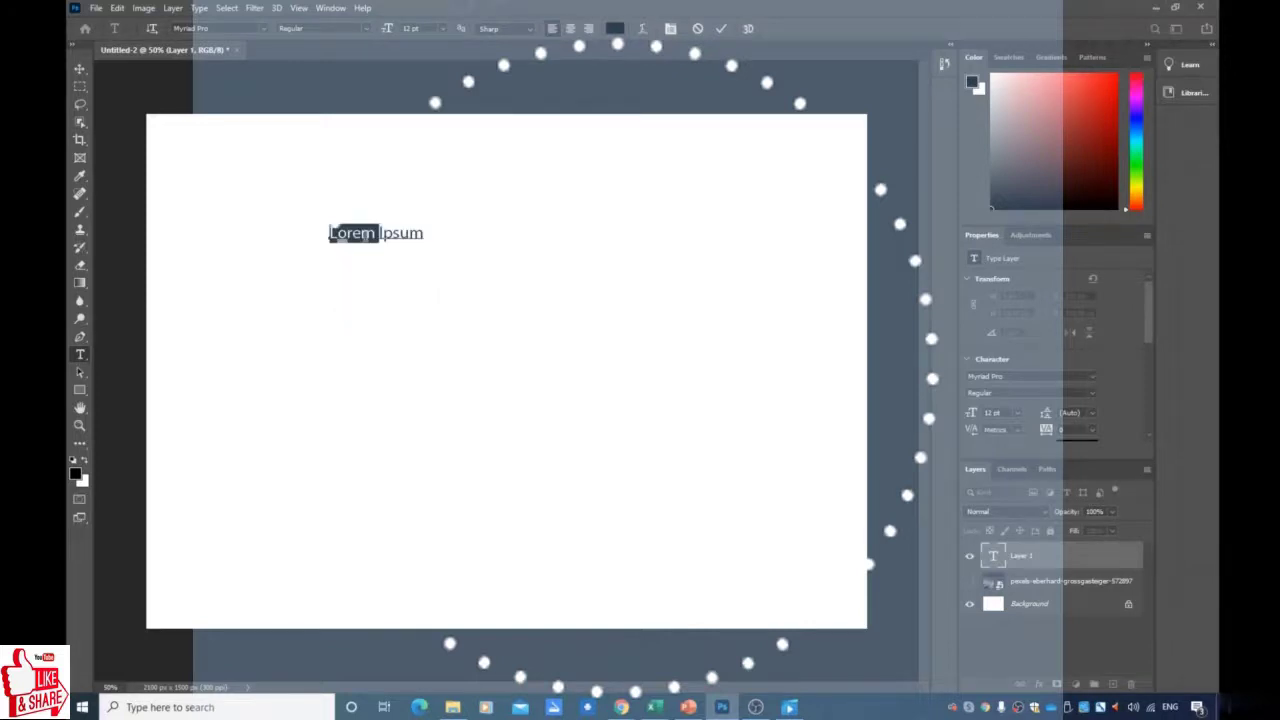
key("Delete")
key("Delete")
key("Delete")
key("Delete")
key("Delete")
key("Delete")
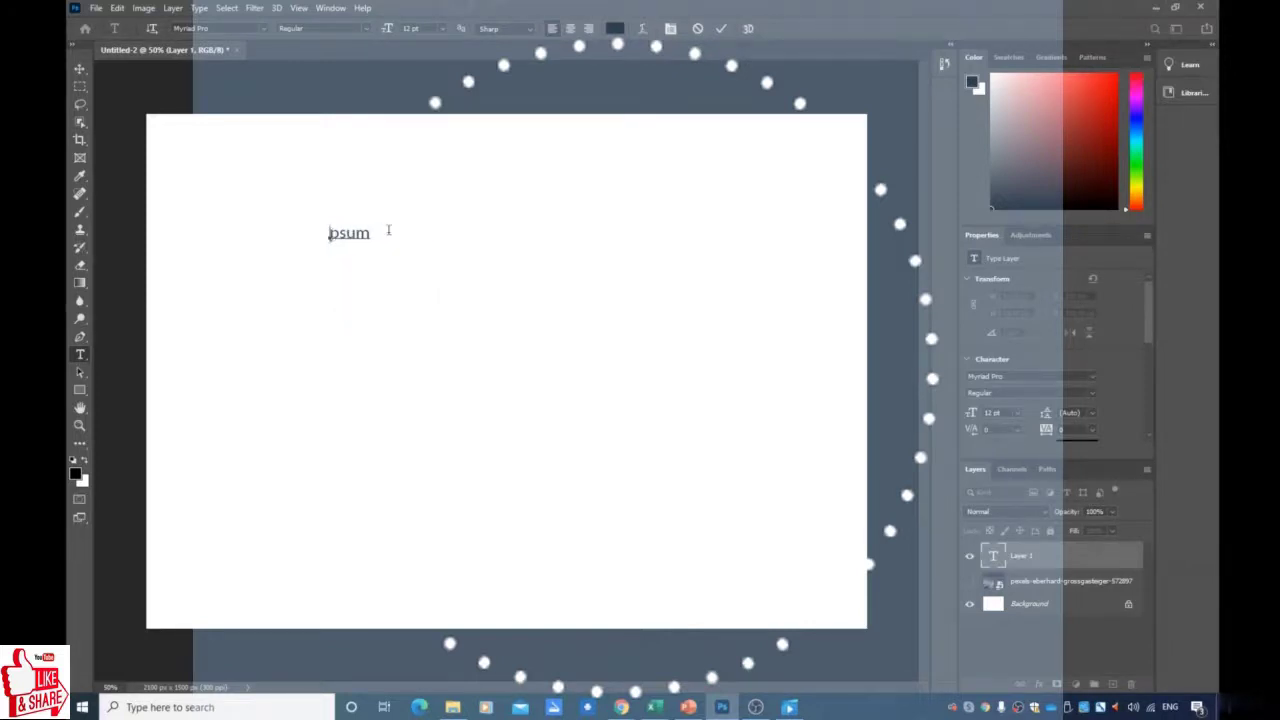
type("Never Give Up")
Step: Format the whole "Never Give Up" text in Imprint MT Shadow at 50 pt
double_click(390, 232)
left_click_drag(330, 232, 436, 233)
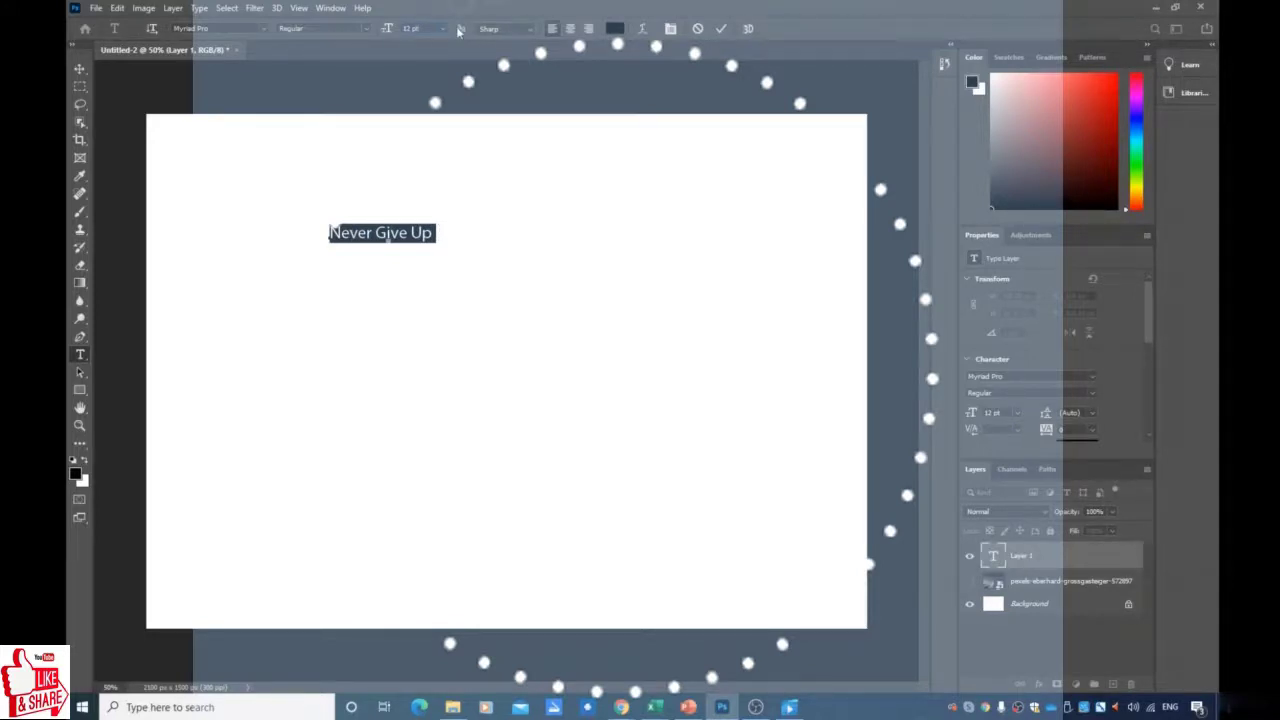
key("BackSpace")
type("50")
key("Return")
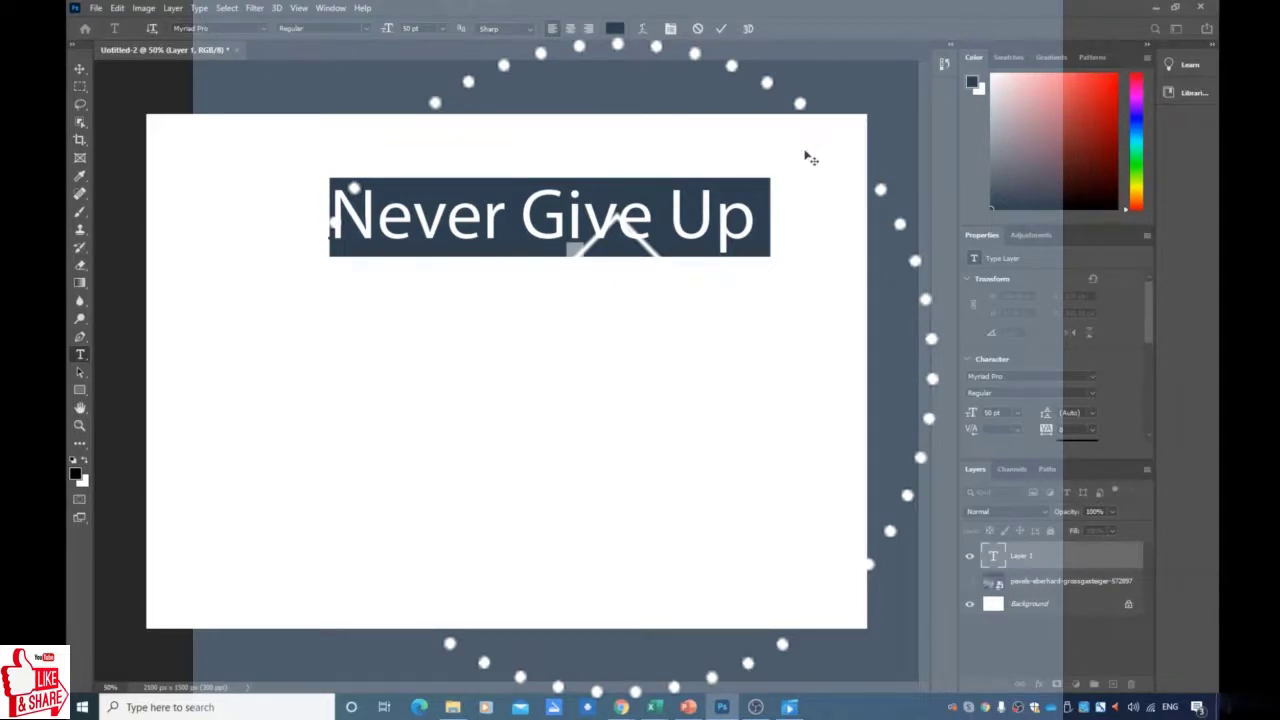
left_click(267, 31)
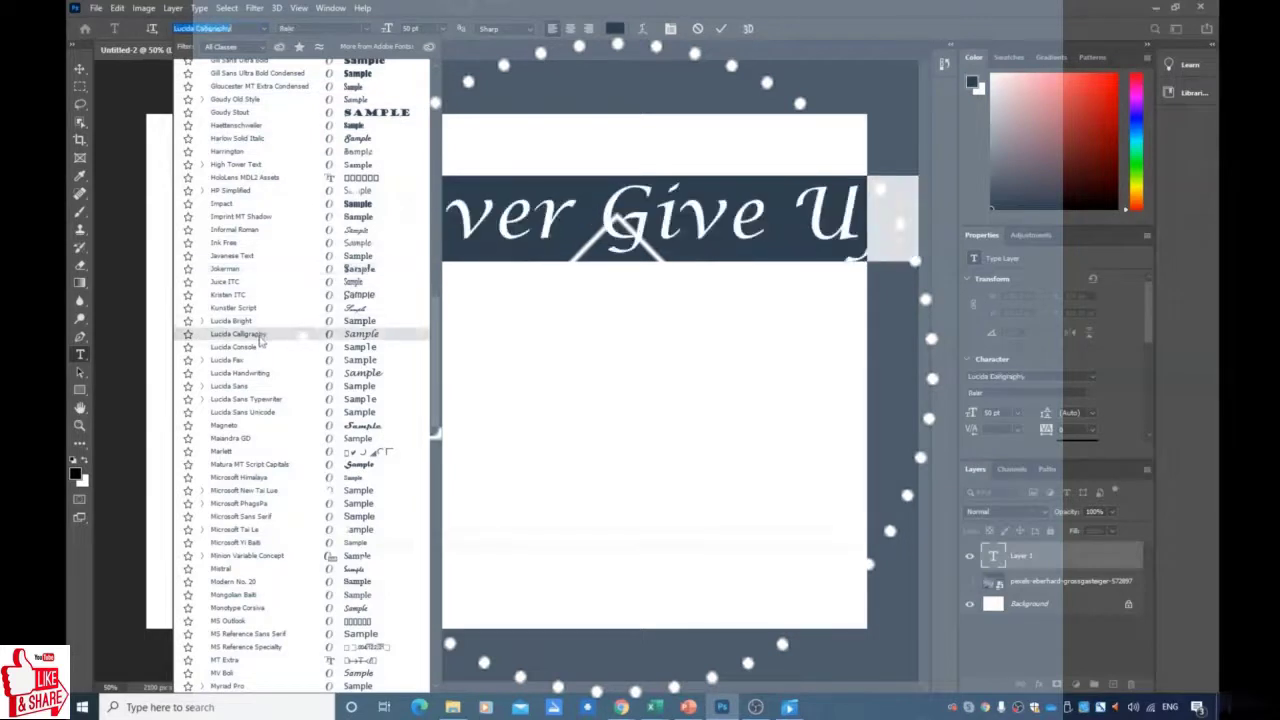
left_click(255, 216)
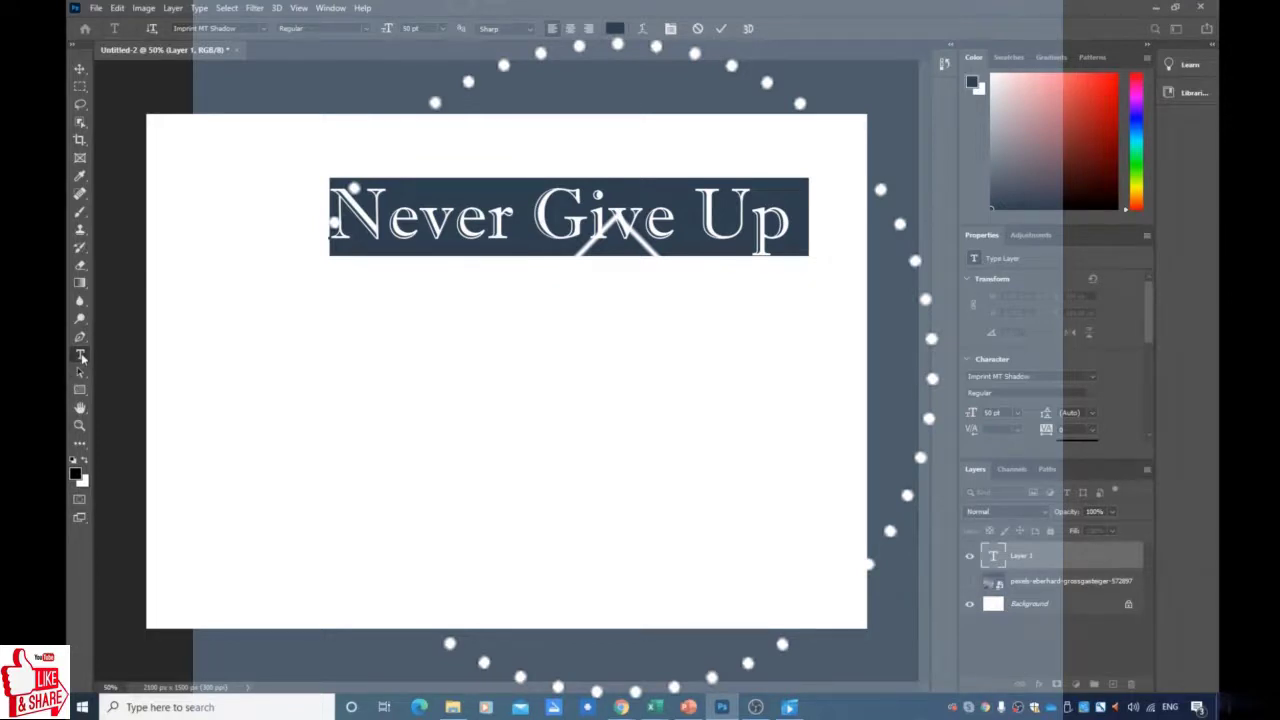
Step: Move the "Never Give Up" text slightly down and to the left on the canvas
left_click(422, 212)
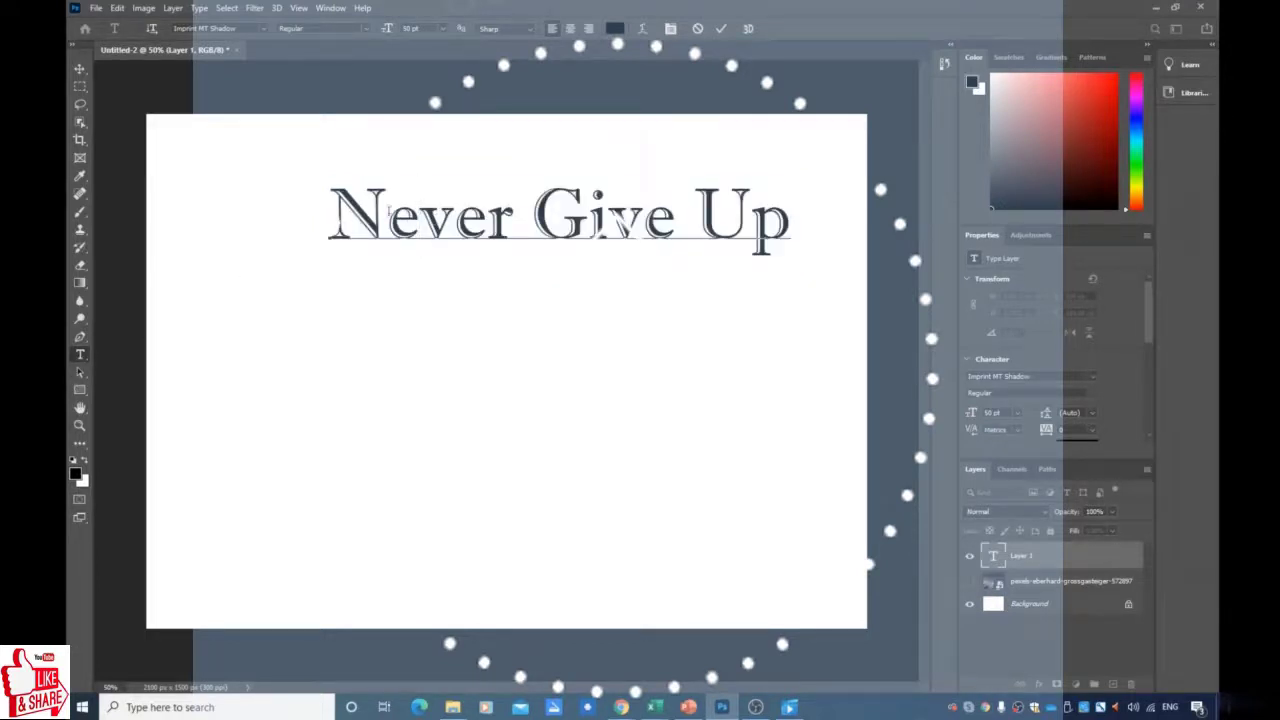
left_click(80, 68)
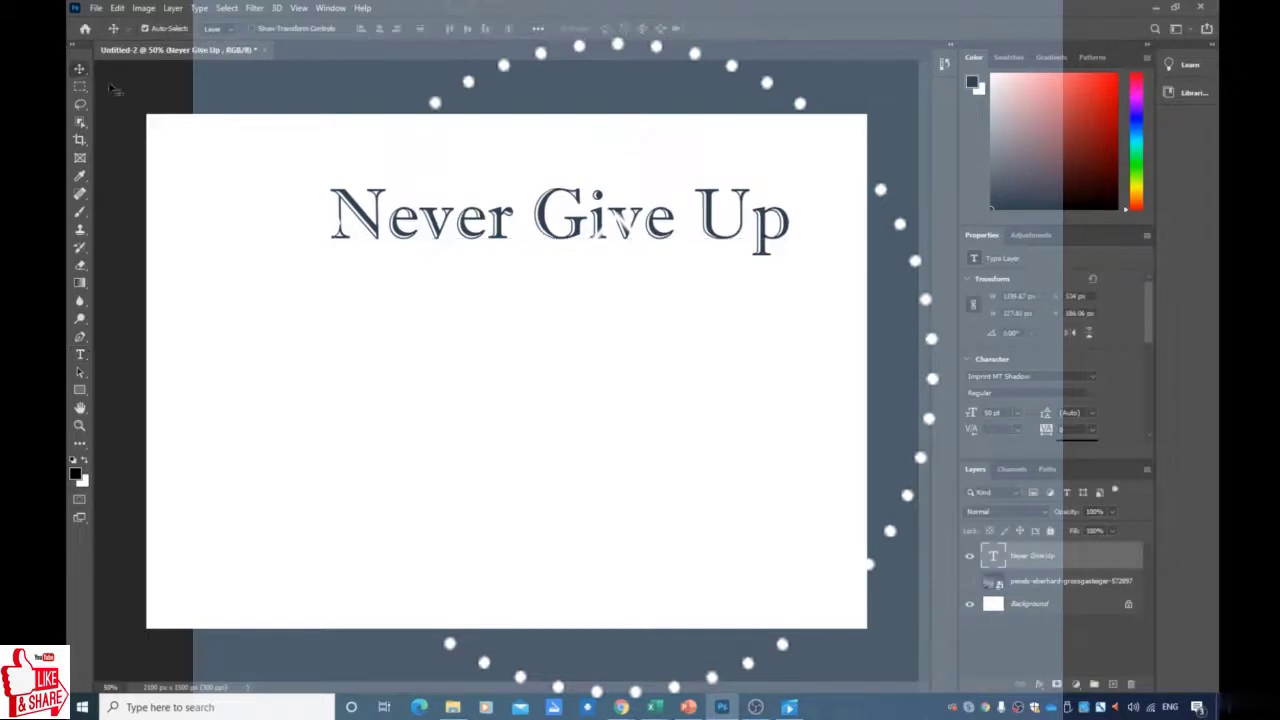
left_click_drag(442, 227, 405, 270)
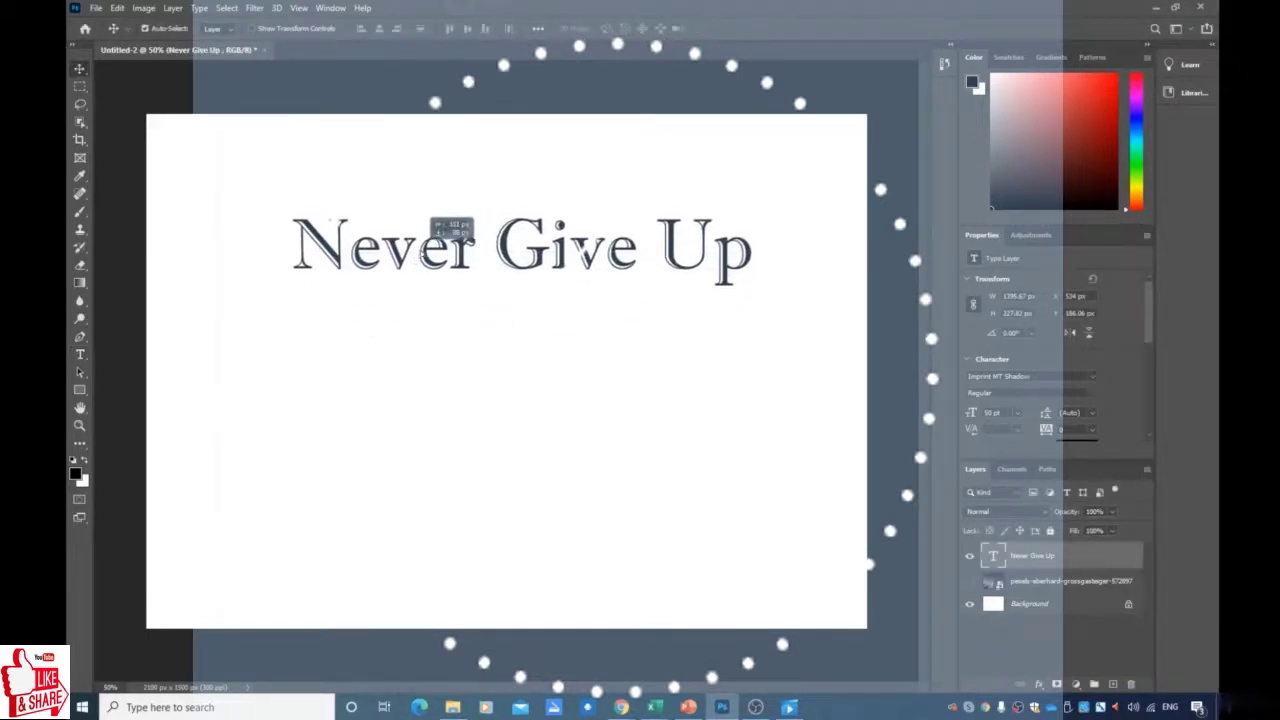
Step: Recolour the "Never Give Up" text to a dark red
left_click(1080, 160)
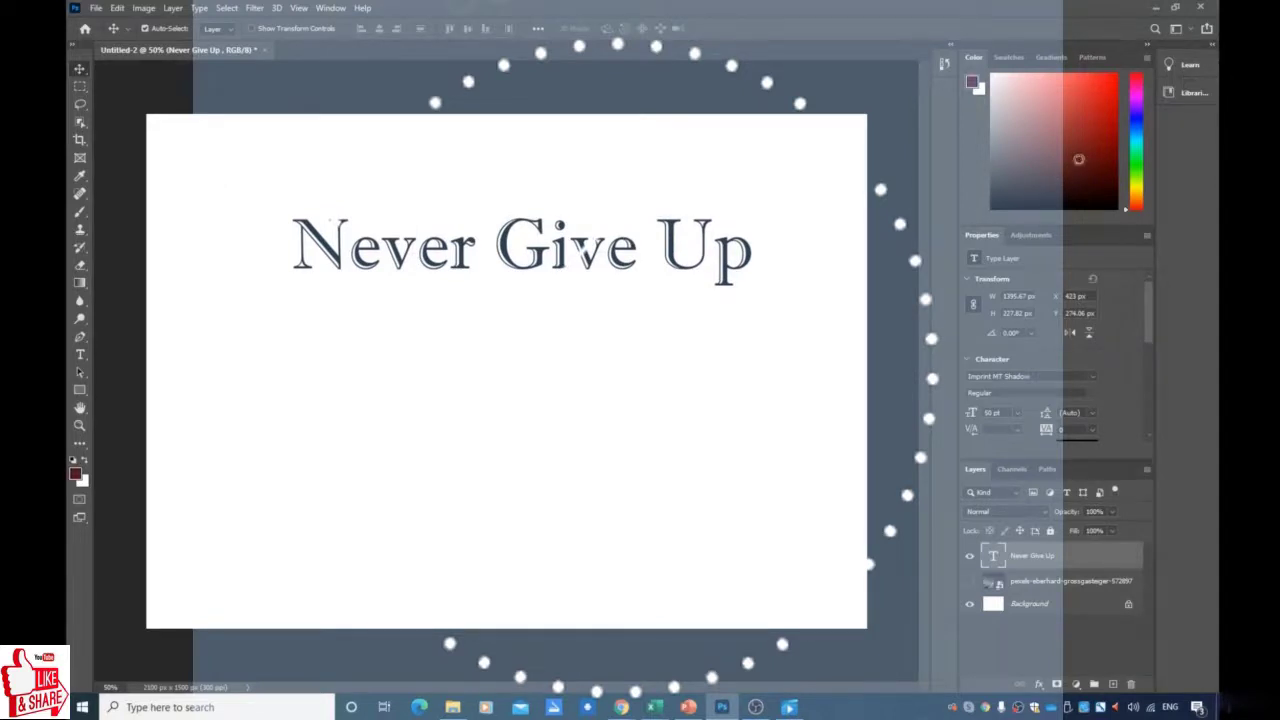
left_click(1093, 137)
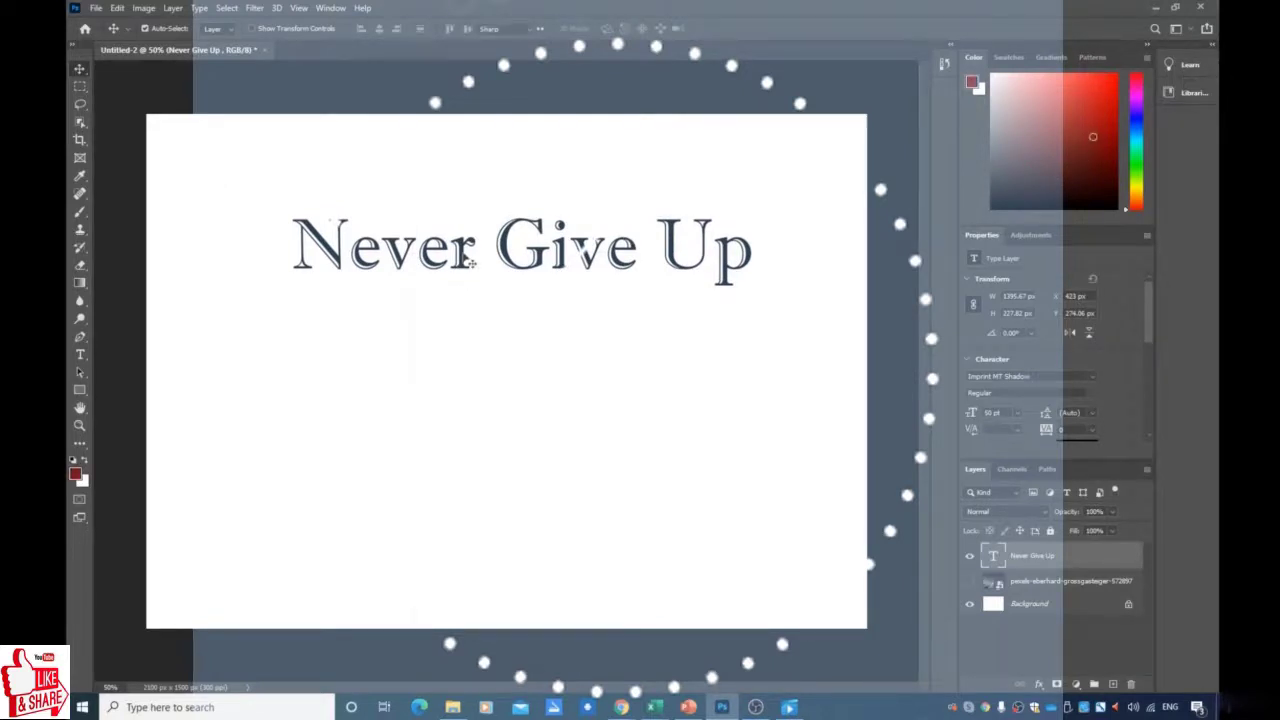
double_click(470, 260)
left_click_drag(1106, 173, 1099, 117)
left_click(1101, 132)
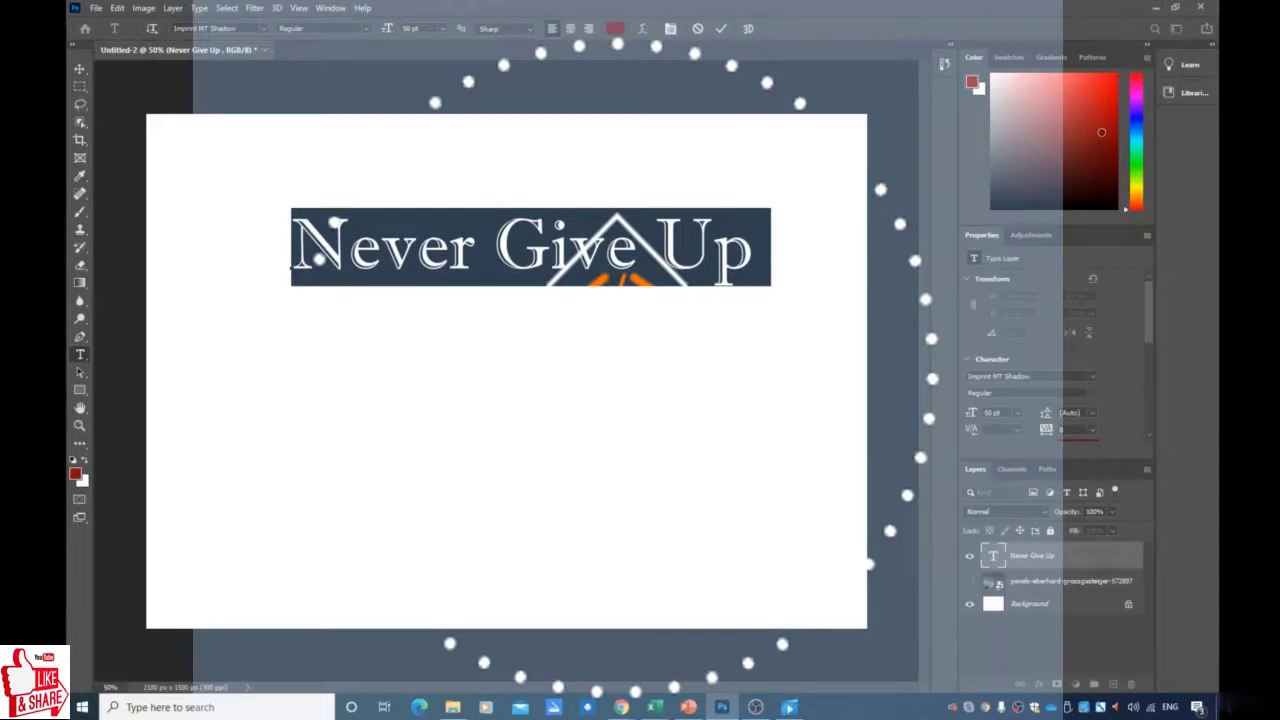
left_click(484, 225)
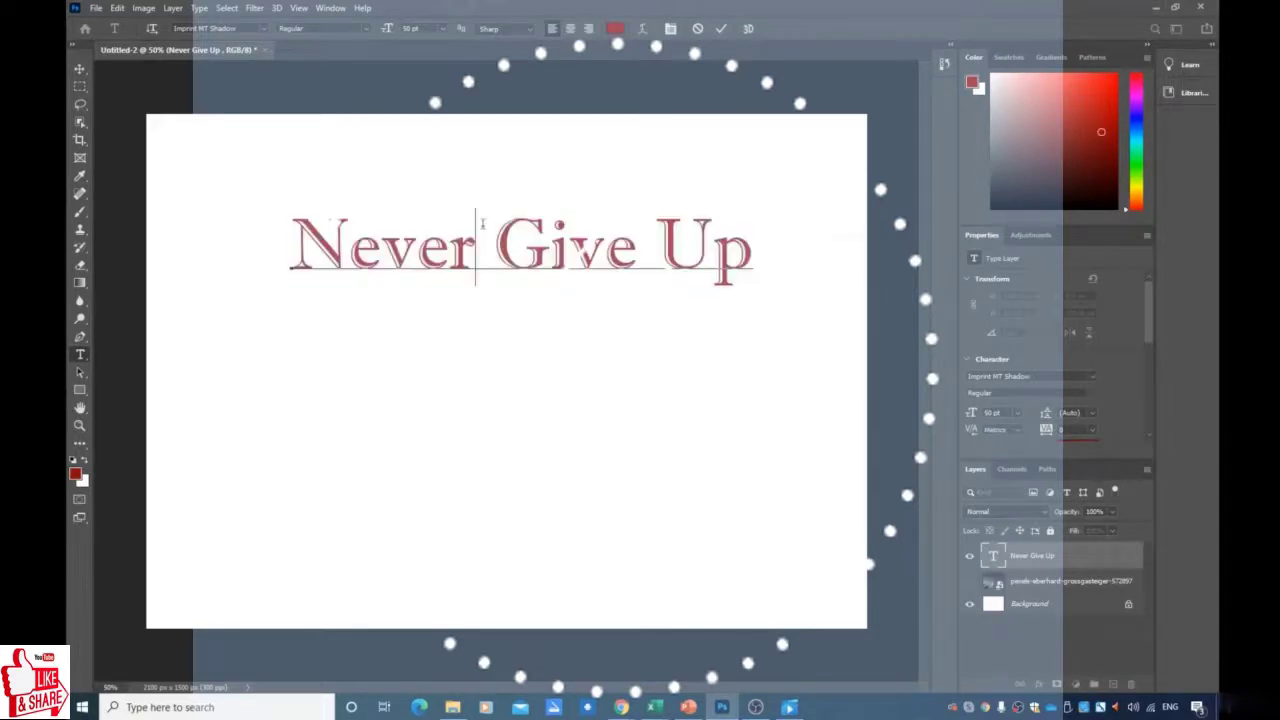
Step: Recolour the whole "Never Give Up" text to a lighter red and show the mountain photo layer again
left_click(758, 257)
left_click_drag(758, 257, 290, 254)
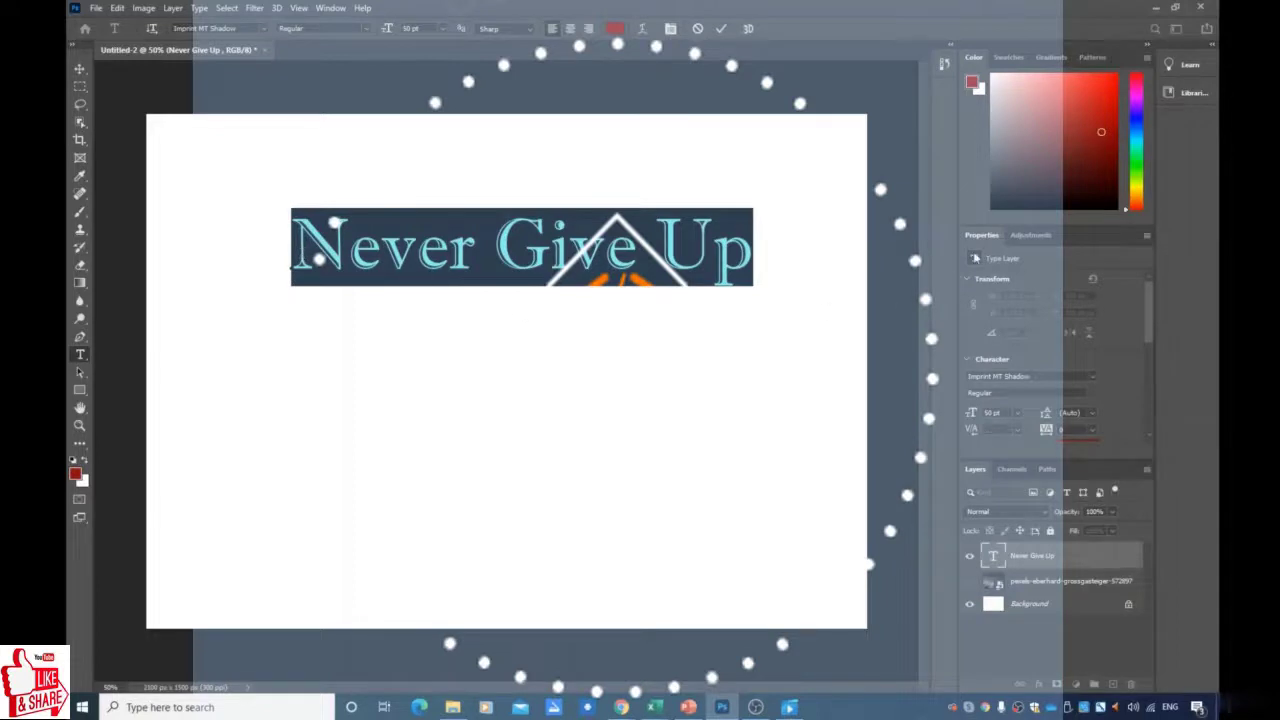
left_click(1095, 117)
left_click(614, 29)
left_click_drag(603, 129, 862, 239)
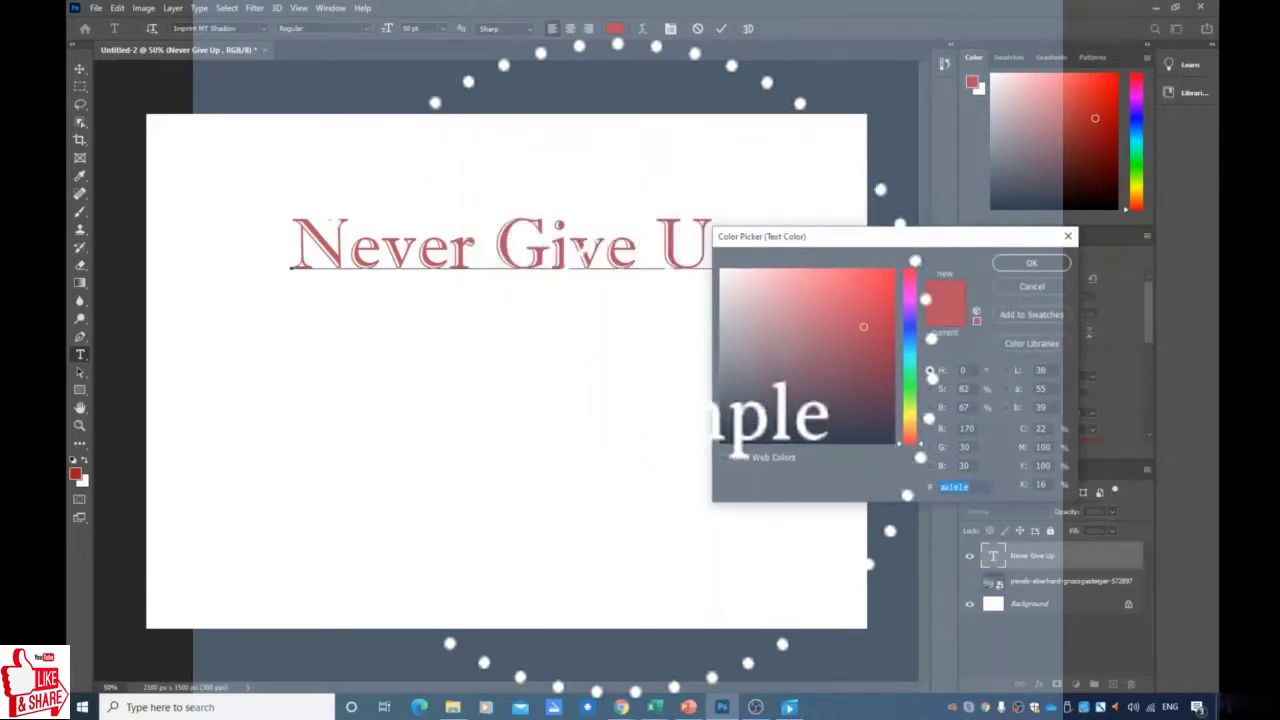
mouse_move(844, 396)
left_mouse_down()
mouse_move(749, 428)
mouse_move(813, 293)
left_mouse_up()
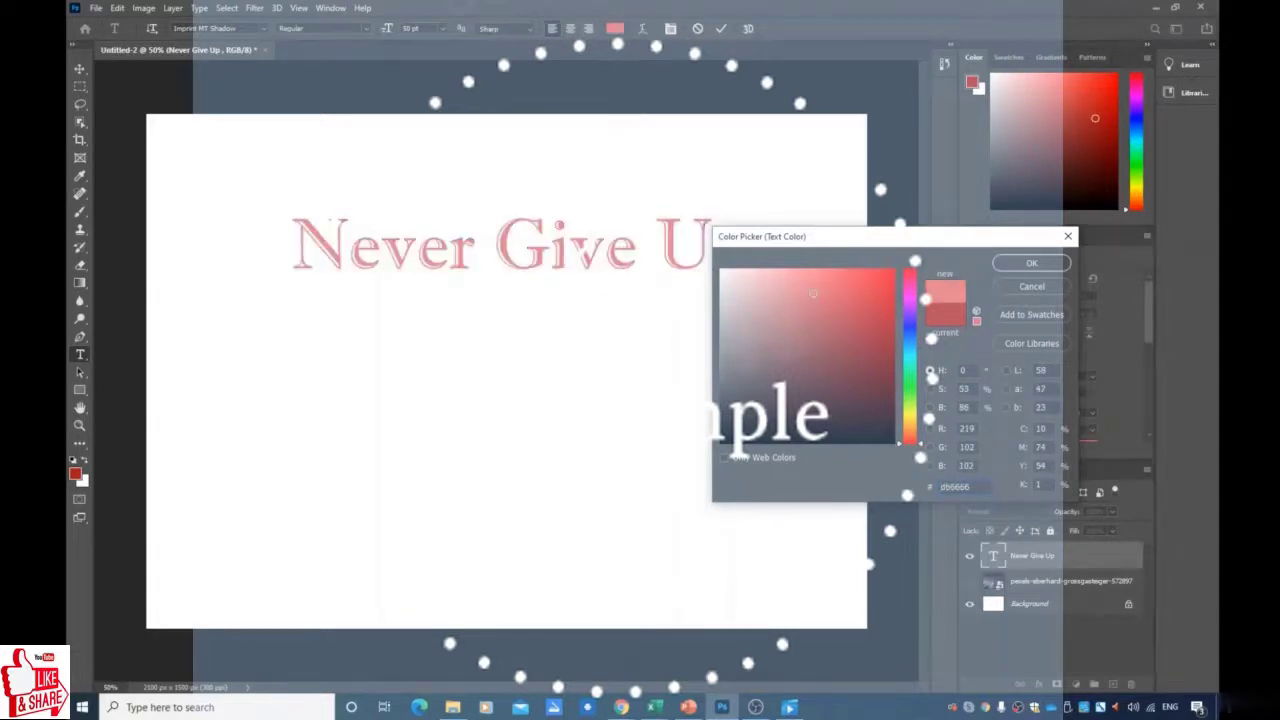
left_click(1031, 263)
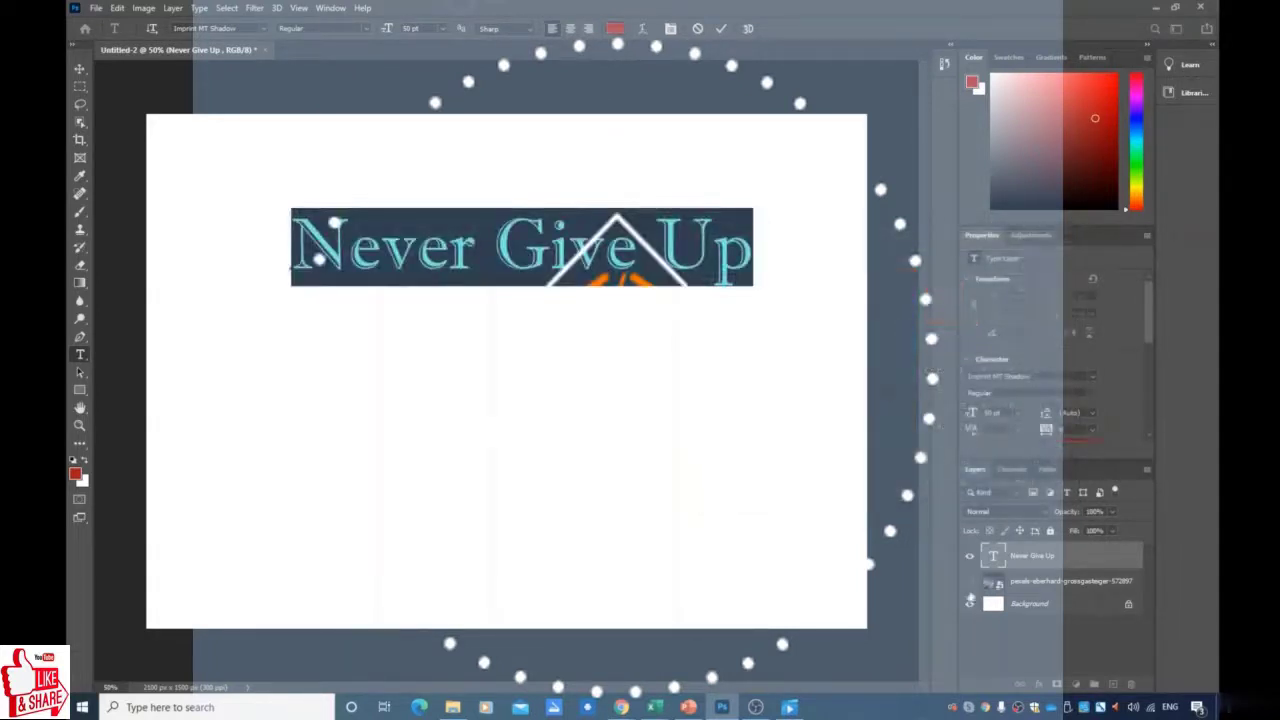
key("ctrl+Return")
left_click(968, 583)
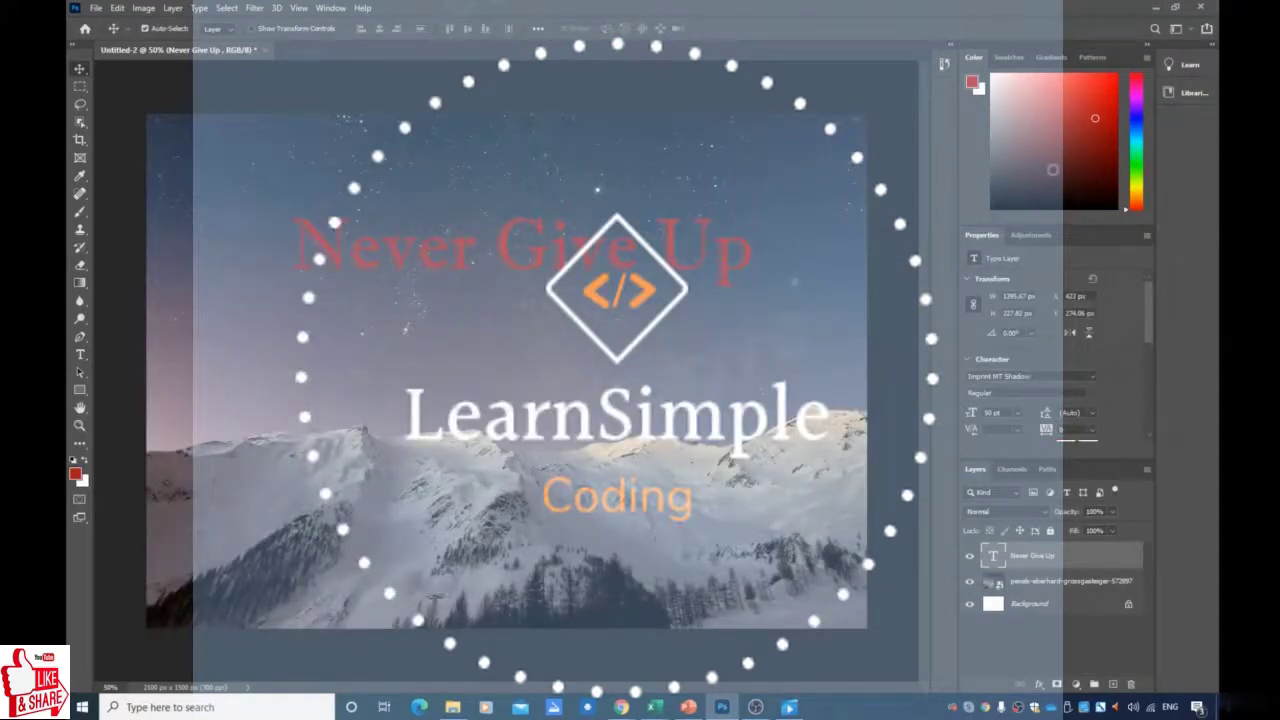
Step: Set the foreground colour to a bright red and move the "Never Give Up" text slightly up and to the left
left_click(1090, 163)
mouse_move(1095, 162)
left_mouse_down()
mouse_move(1101, 90)
mouse_move(1099, 156)
mouse_move(1113, 175)
mouse_move(1109, 83)
left_mouse_up()
left_click_drag(536, 258, 510, 215)
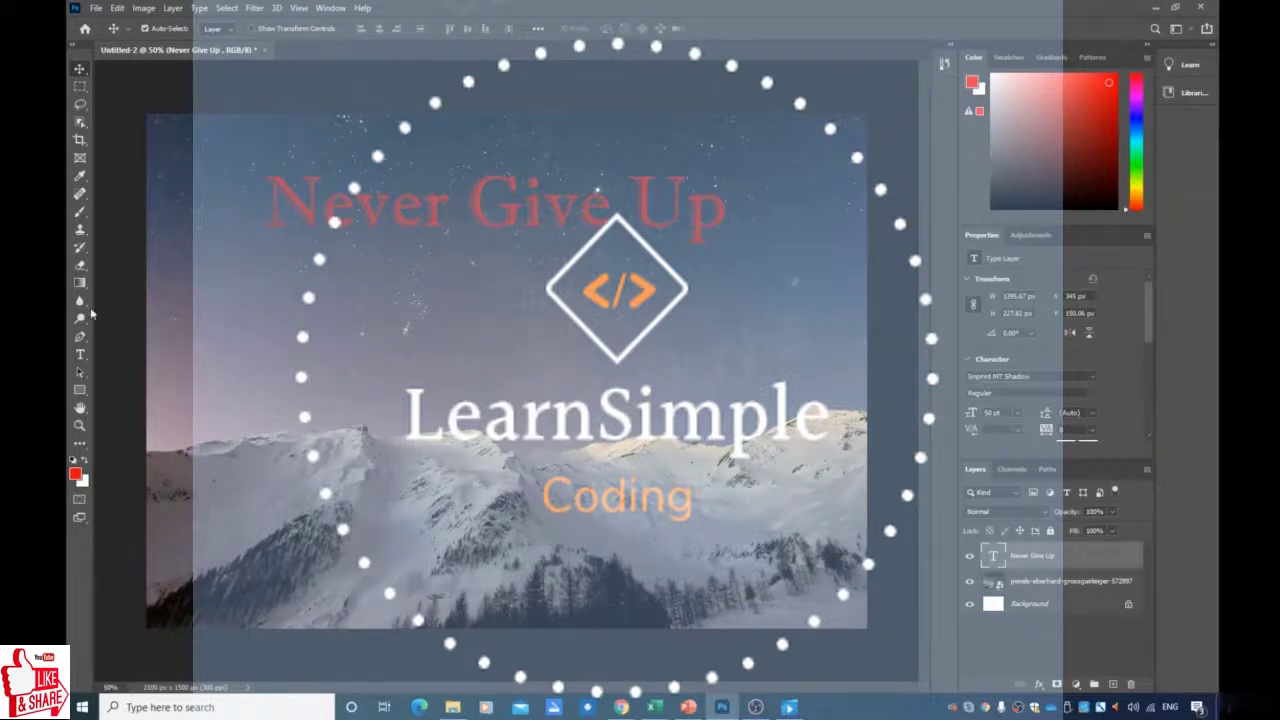
Step: Add a new layer with the mountain photo hidden and enter the text "By Me" on it below "Never Give Up"
left_click(1114, 686)
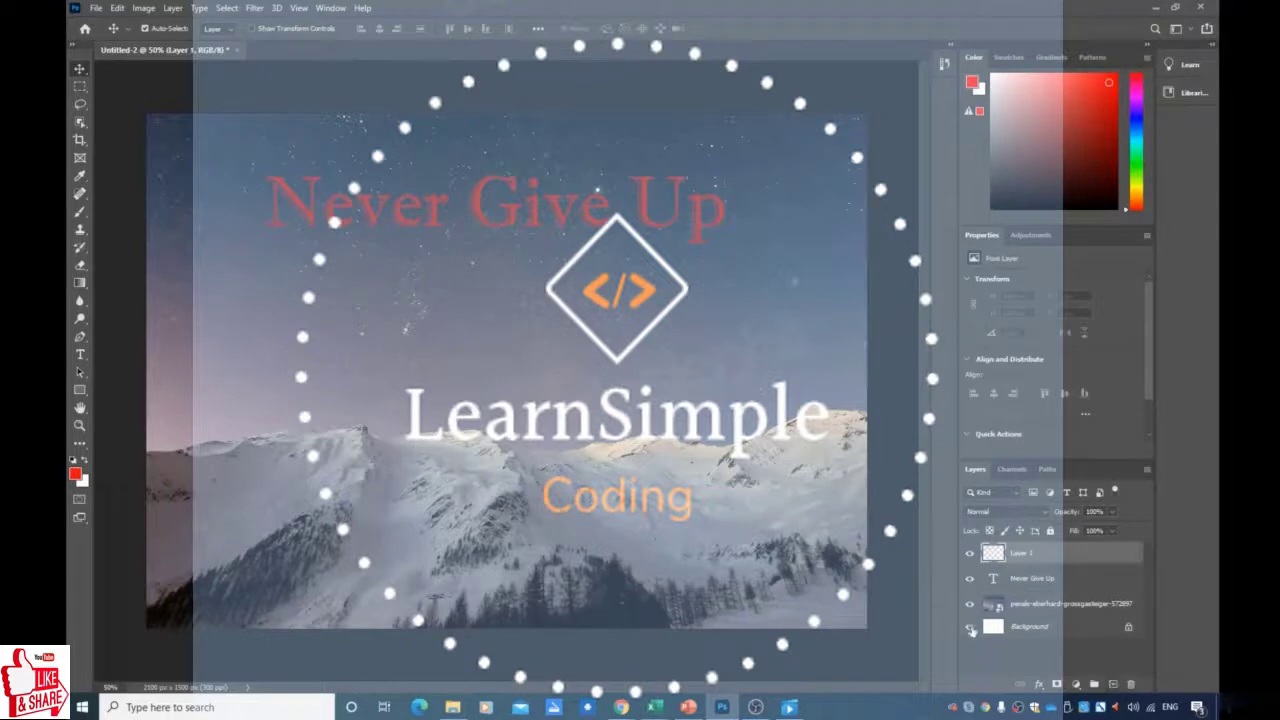
left_click(969, 605)
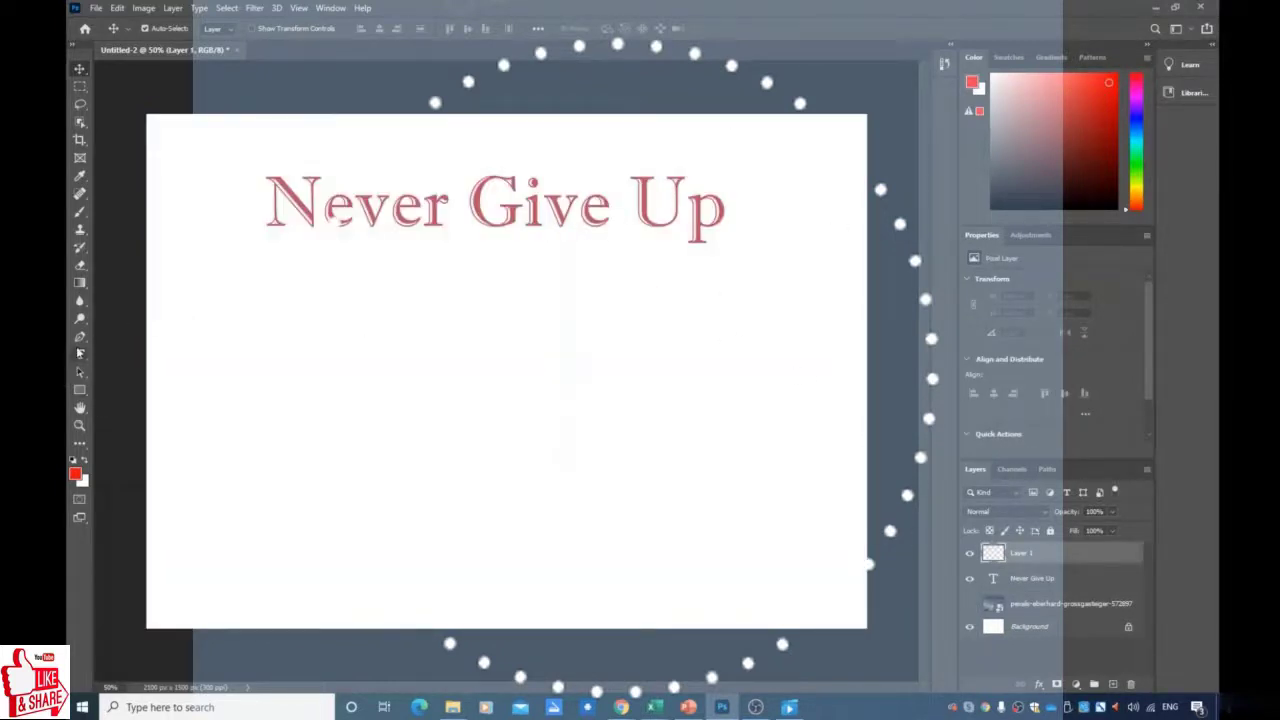
left_click(80, 354)
left_click(420, 323)
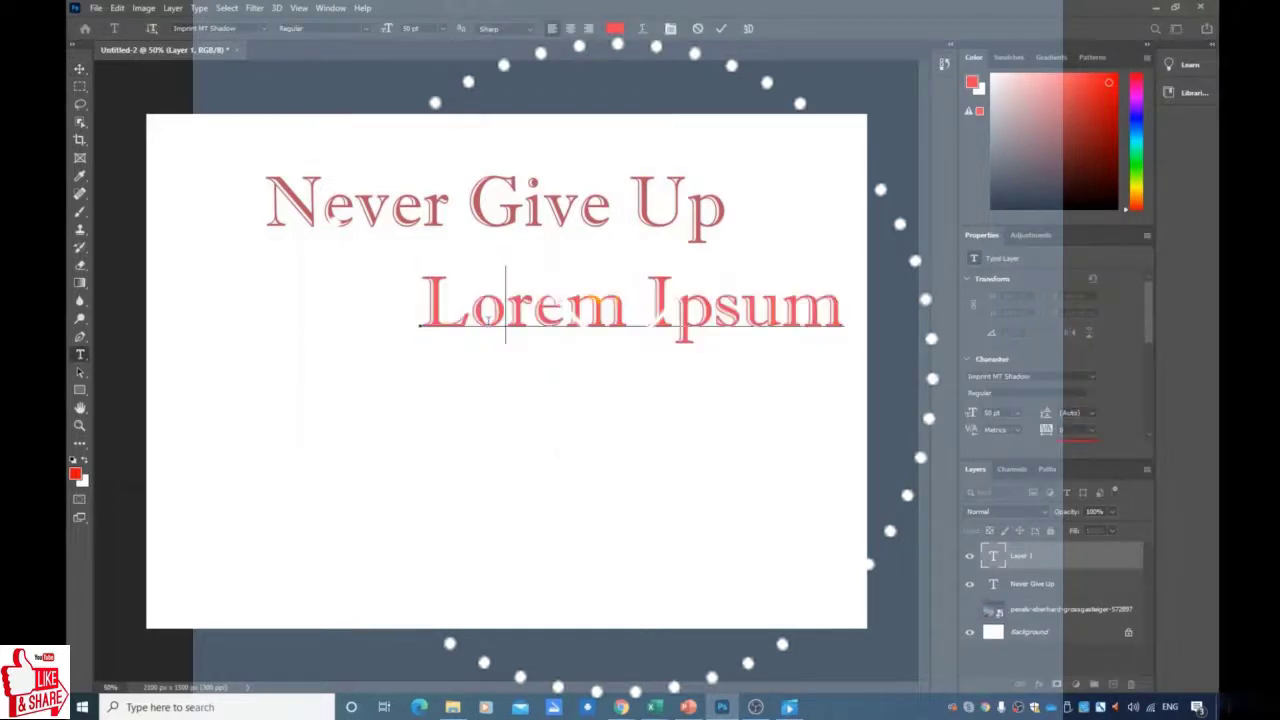
key("BackSpace")
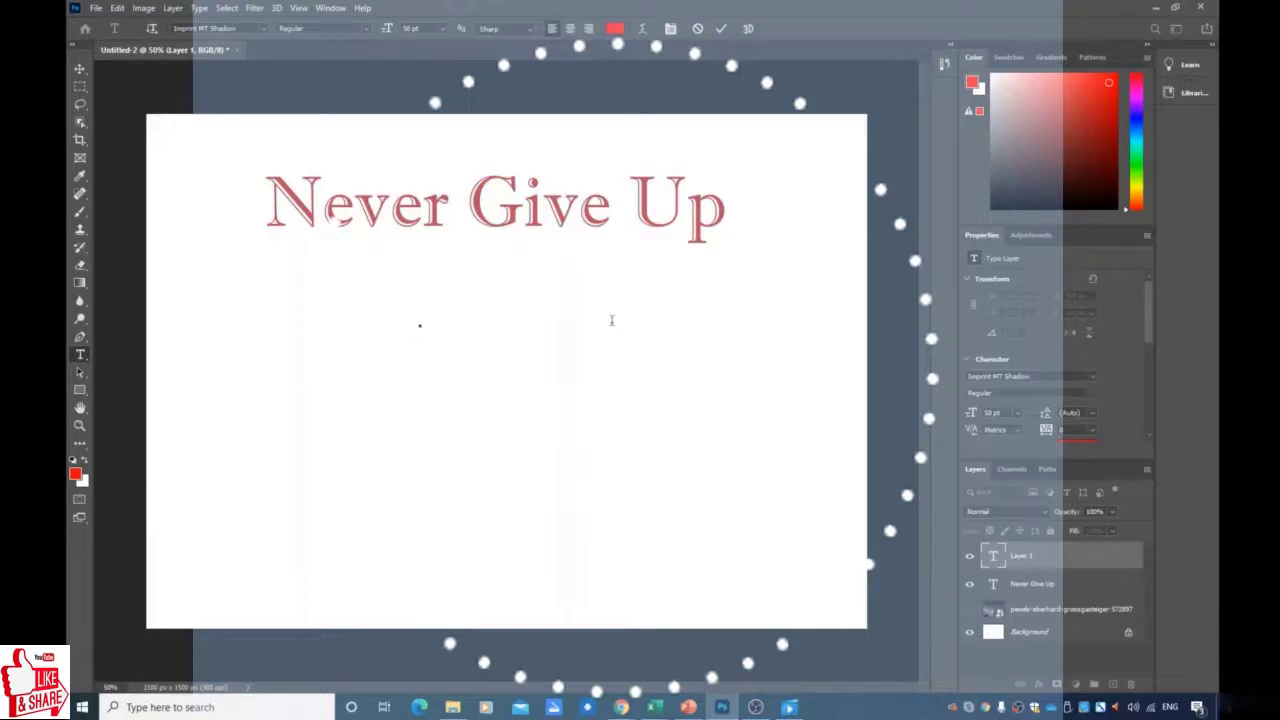
type("by")
key("BackSpace")
key("BackSpace")
key("BackSpace")
type("By ")
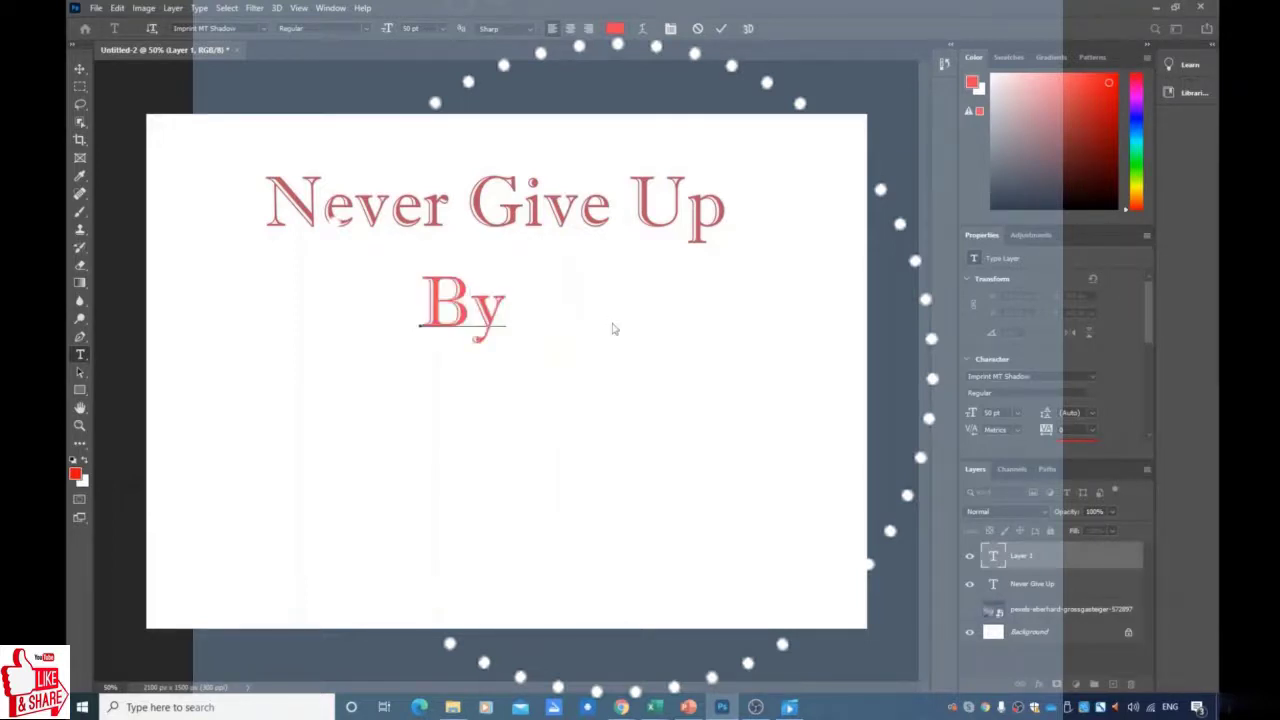
type("Me")
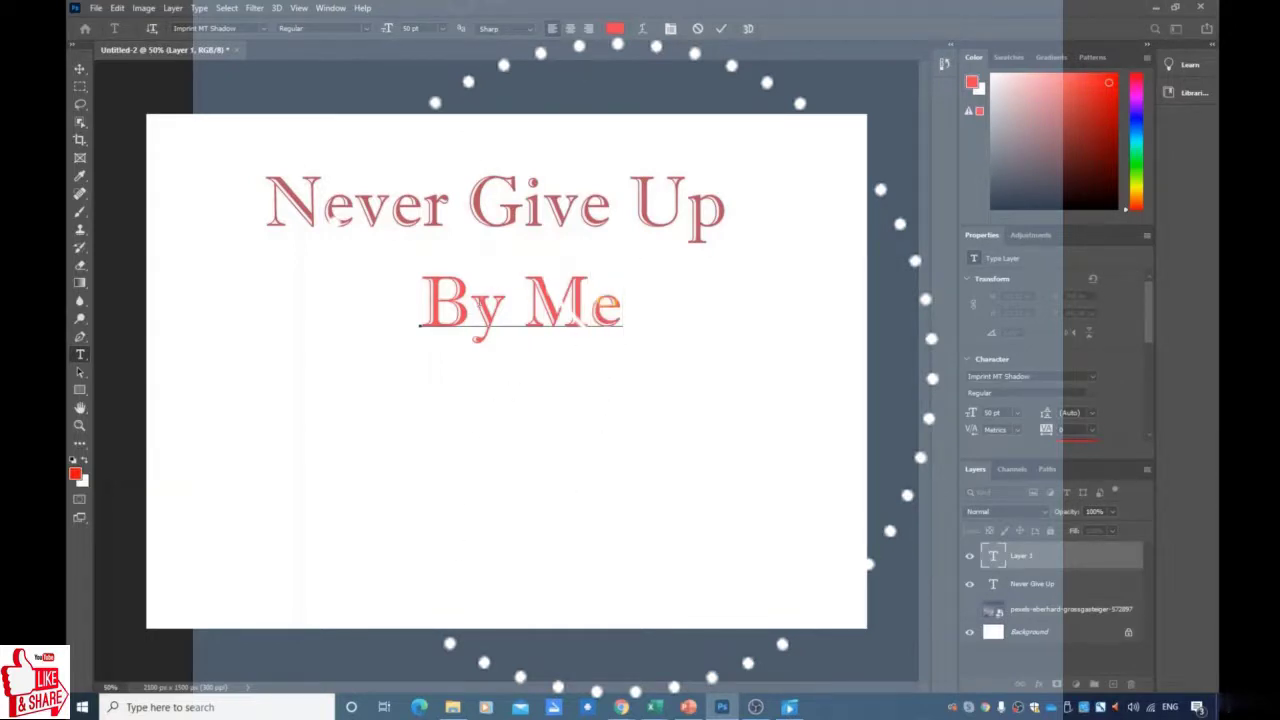
Step: Set the size of the whole "By Me" text to 20 pt
left_click_drag(420, 302, 622, 302)
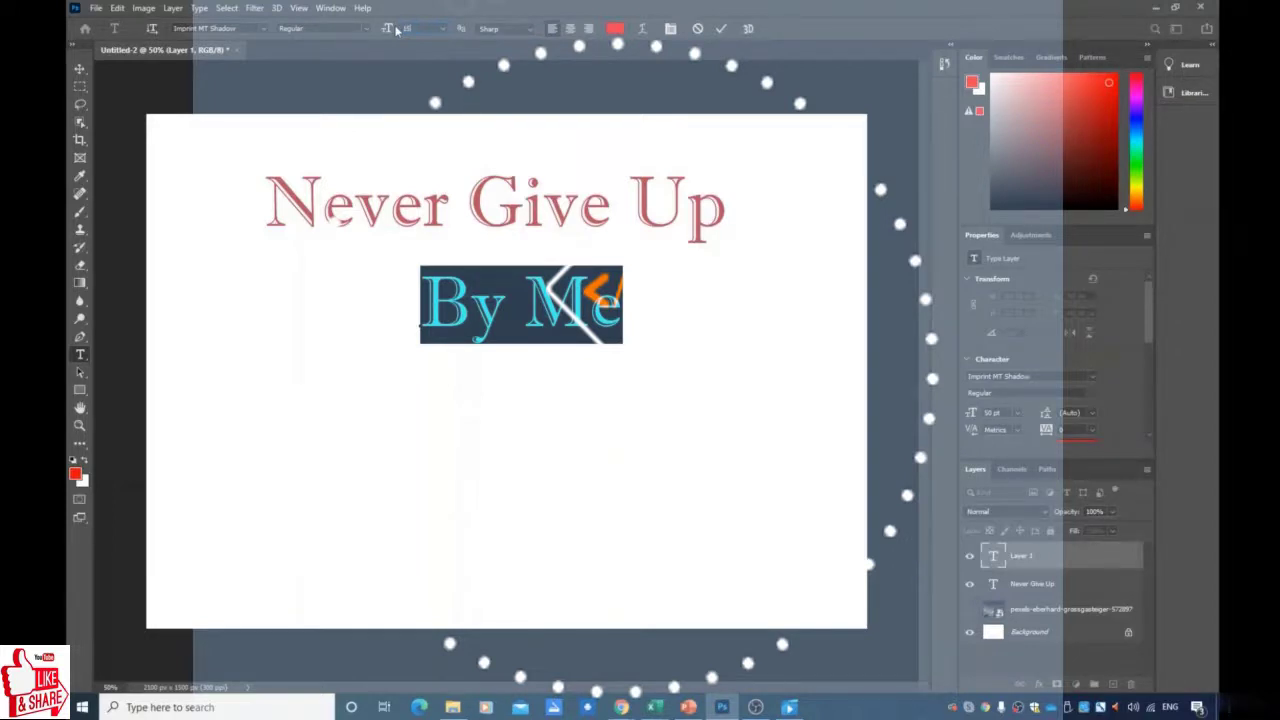
key("Return")
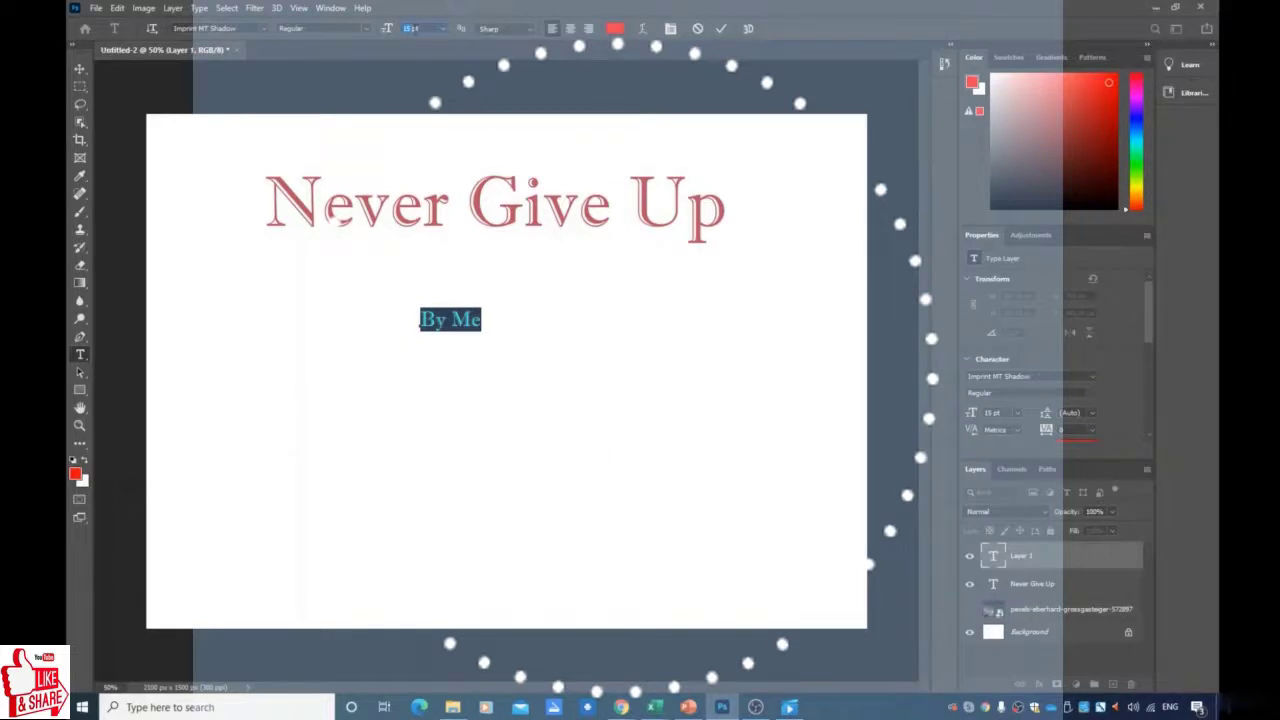
type("20")
key("Return")
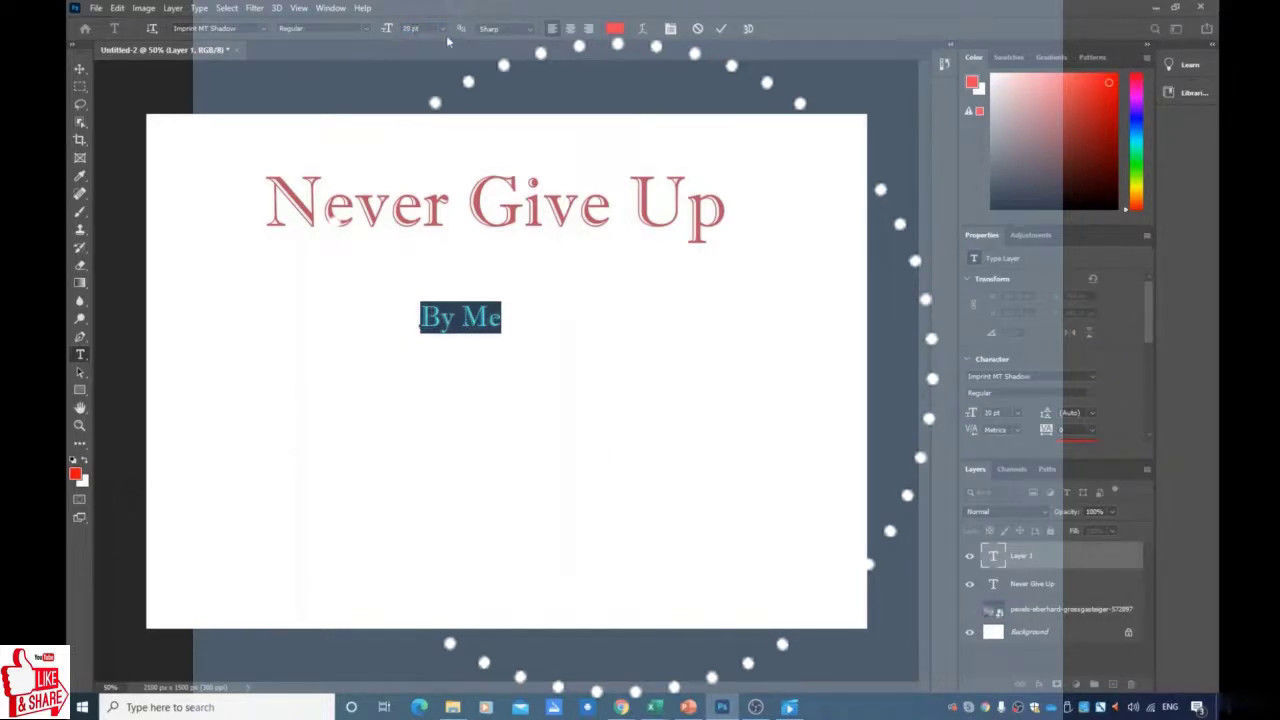
Step: Recolour the "By Me" text to a strong blue
left_click(1094, 188)
left_click_drag(1094, 188, 1040, 178)
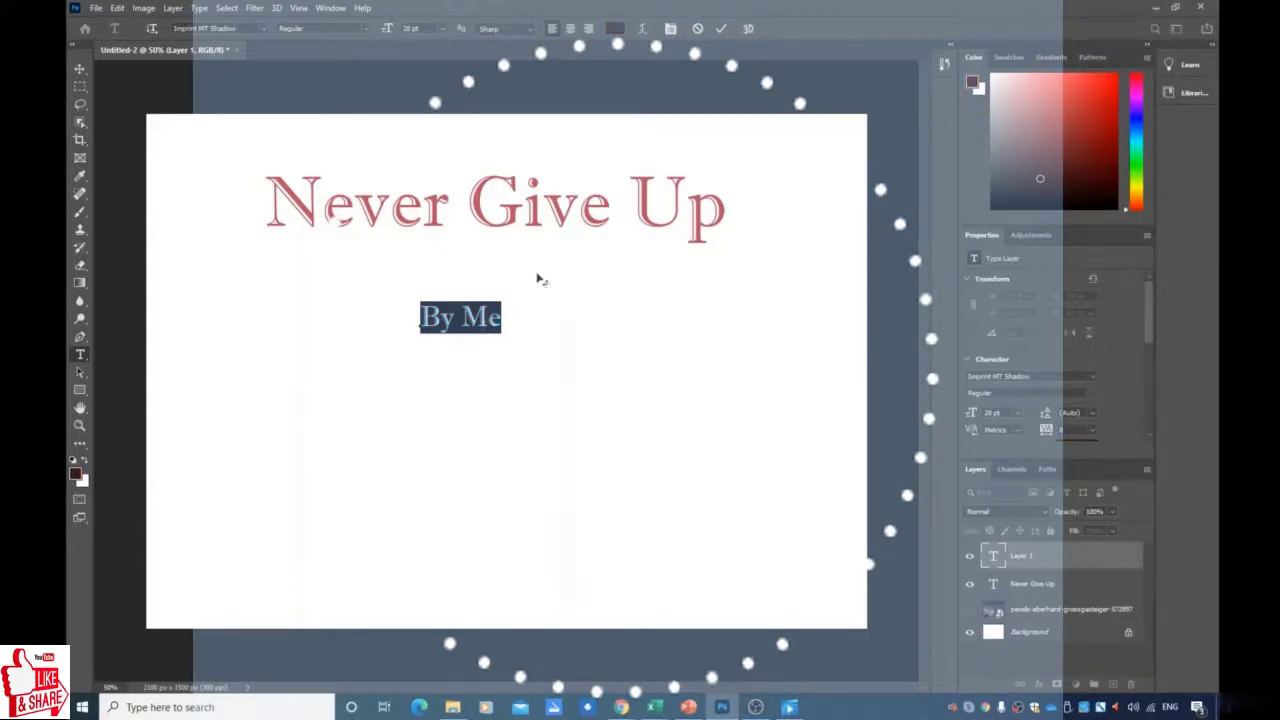
double_click(478, 312)
left_click(478, 312)
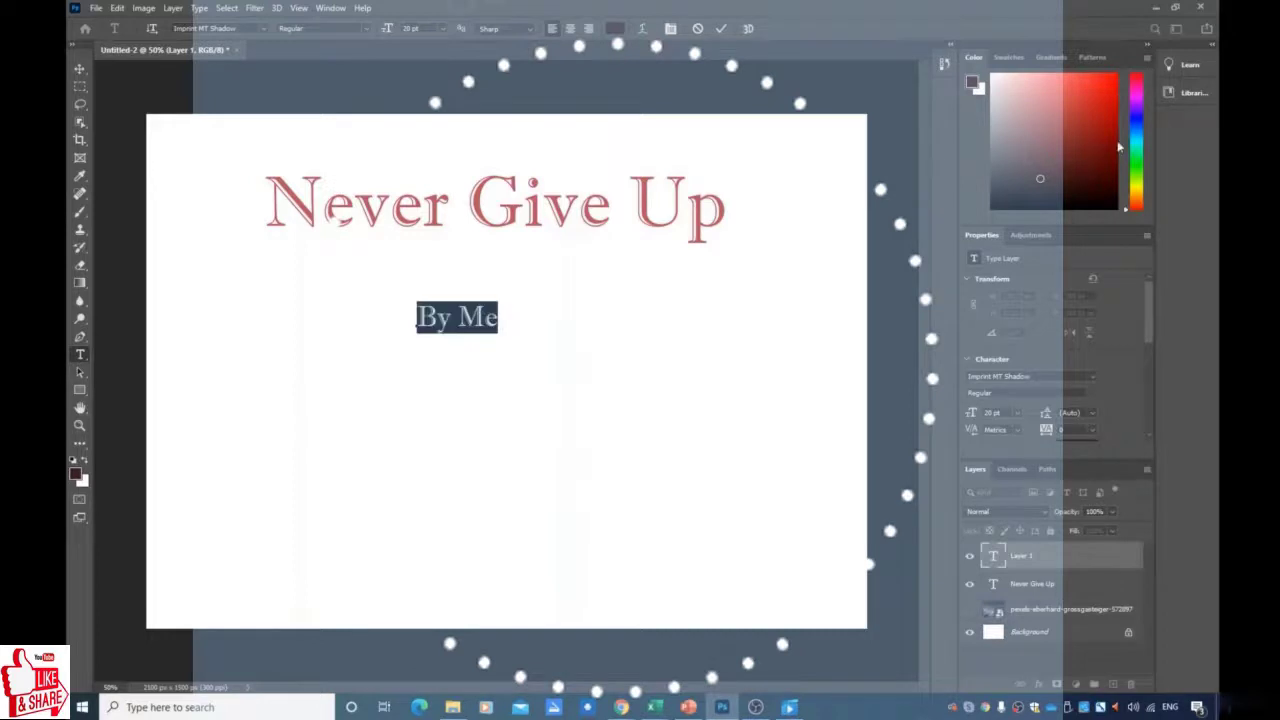
left_click_drag(1141, 132, 1138, 118)
left_click_drag(1056, 154, 1097, 113)
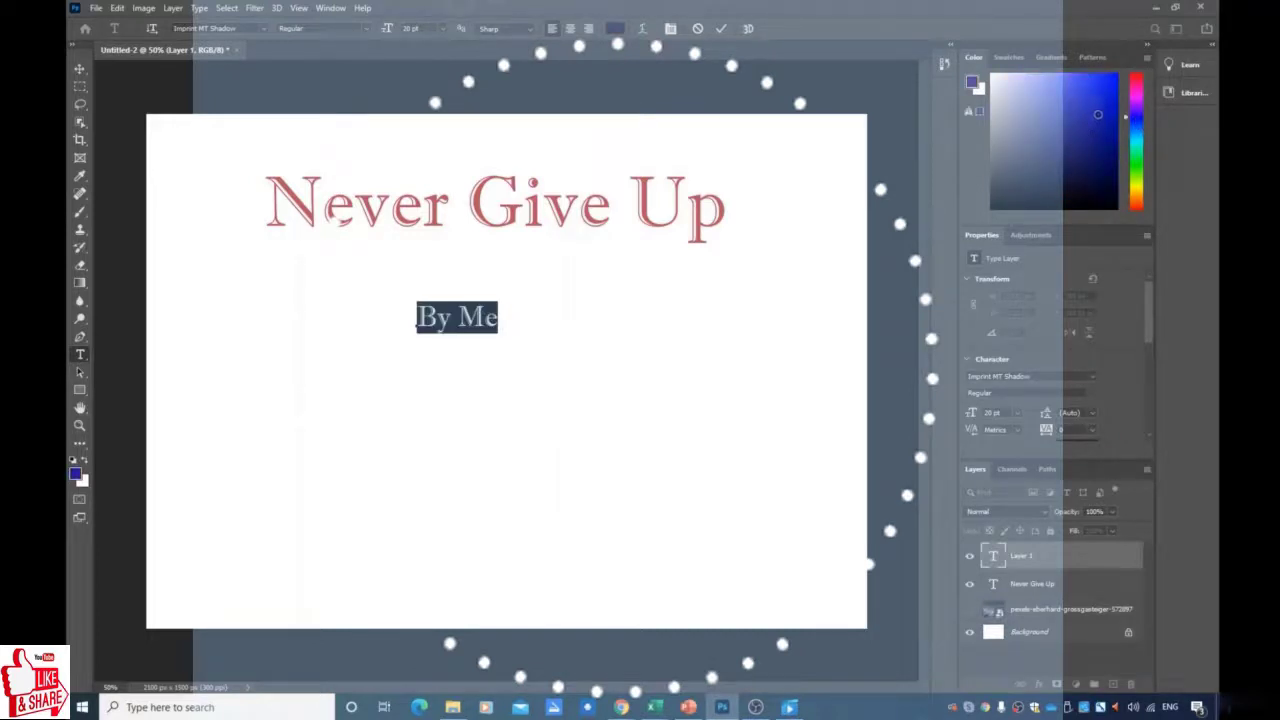
left_click(451, 360)
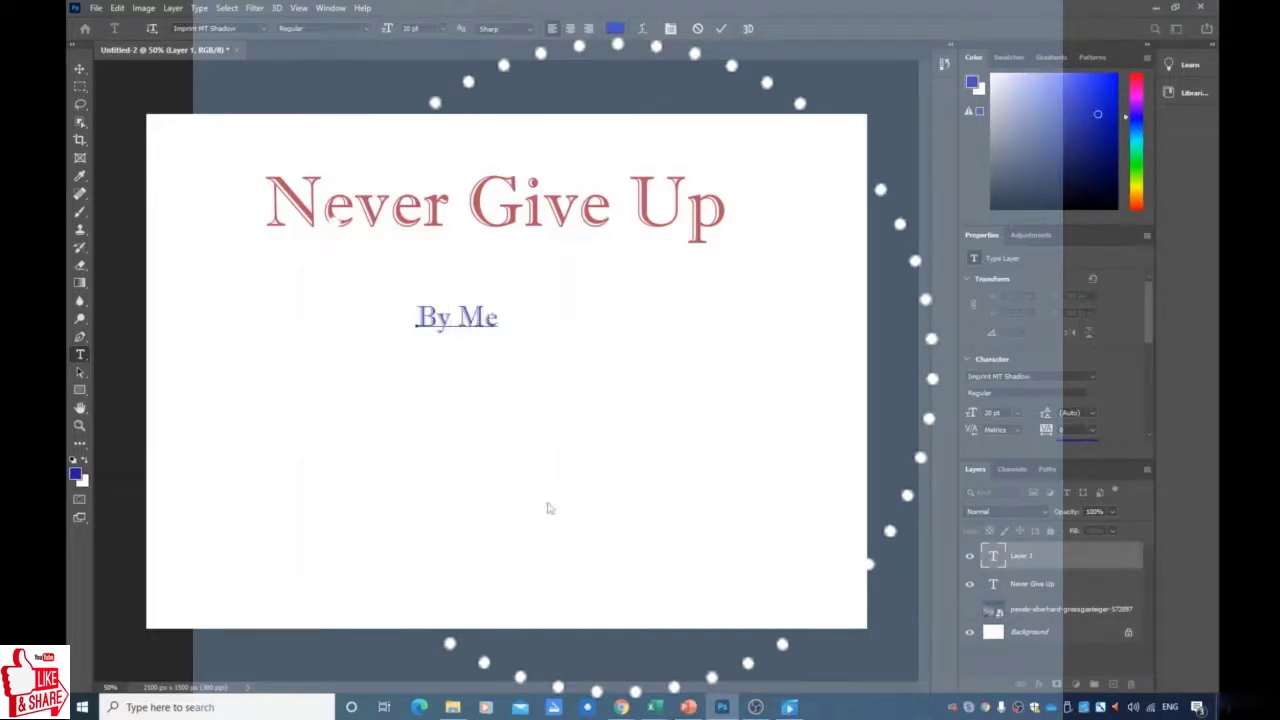
Step: Change the font of the "By Me" text to Bodoni MT
triple_click(434, 311)
left_click(366, 30)
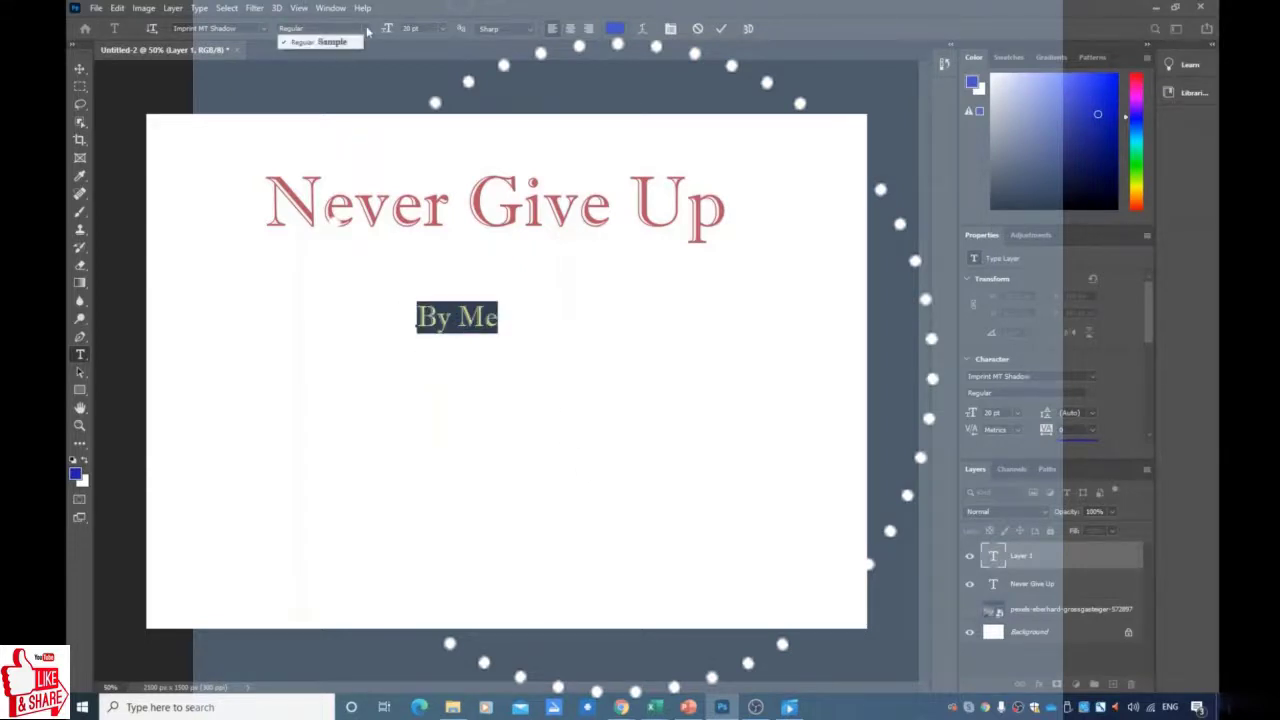
left_click(263, 30)
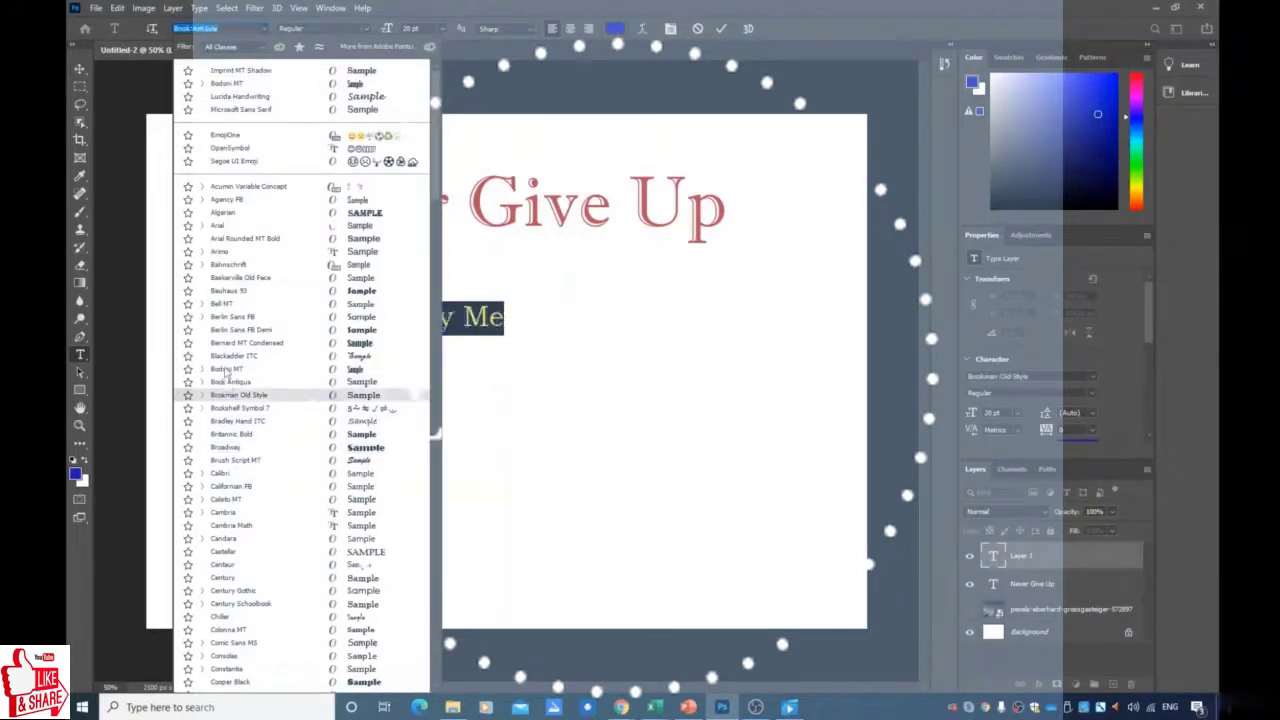
left_click(223, 369)
left_click(458, 316)
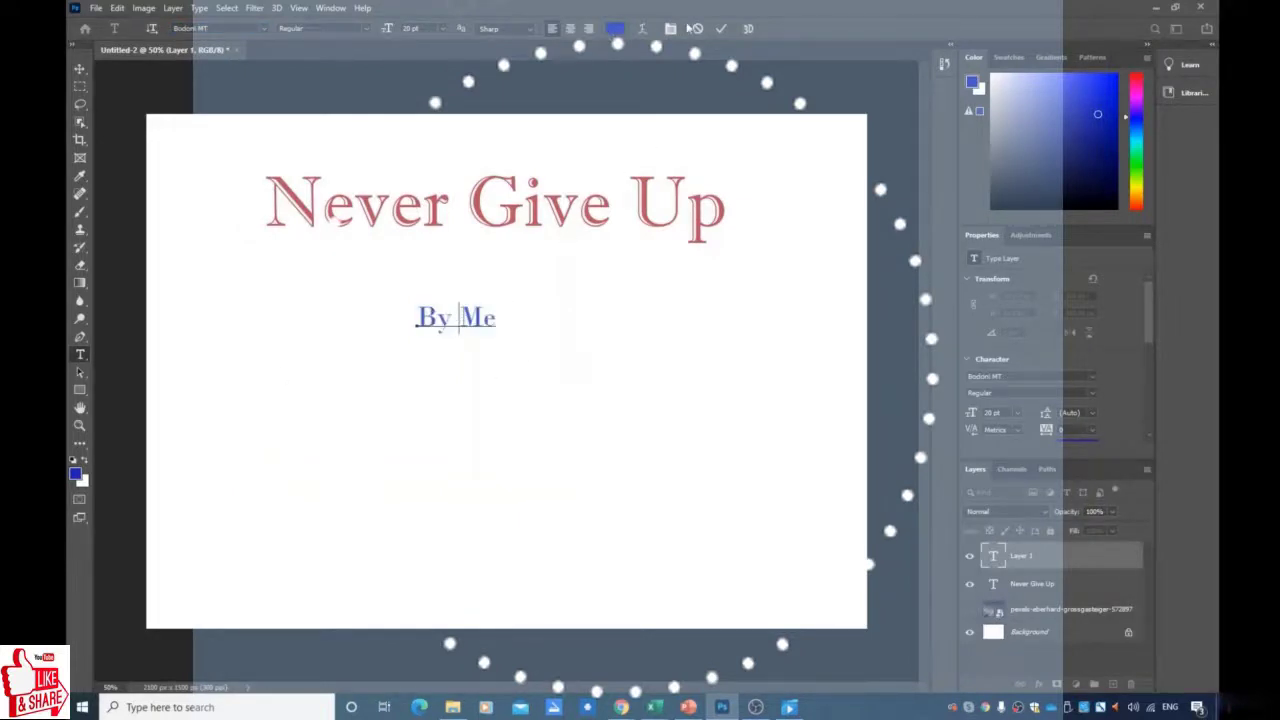
Step: Try to turn the "By Me" text into 3D text
triple_click(458, 330)
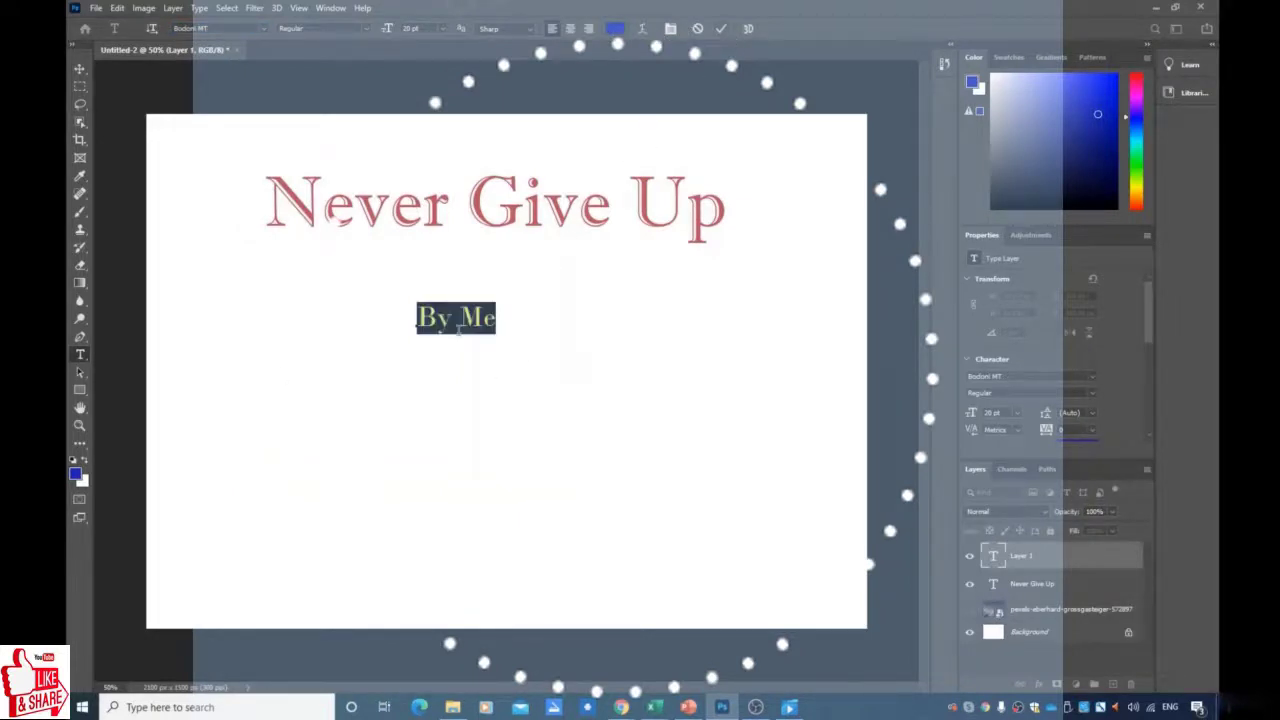
key("ctrl+h")
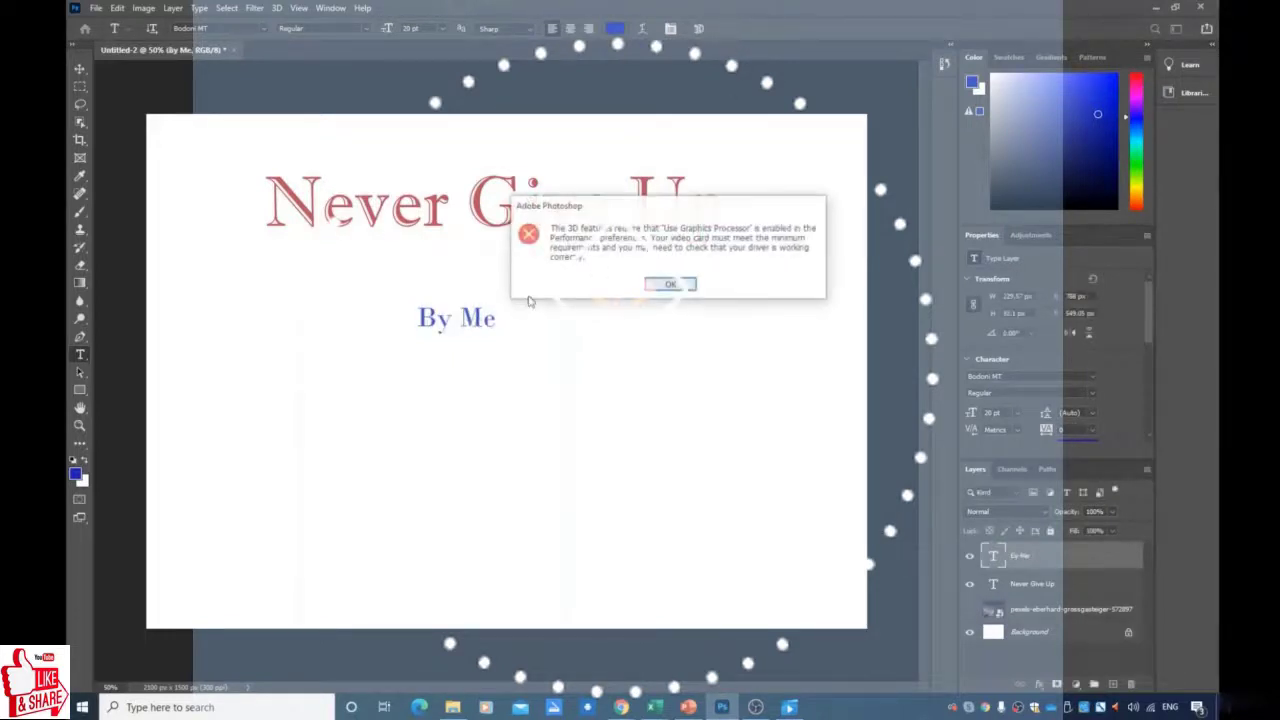
left_click(668, 283)
left_click(459, 318)
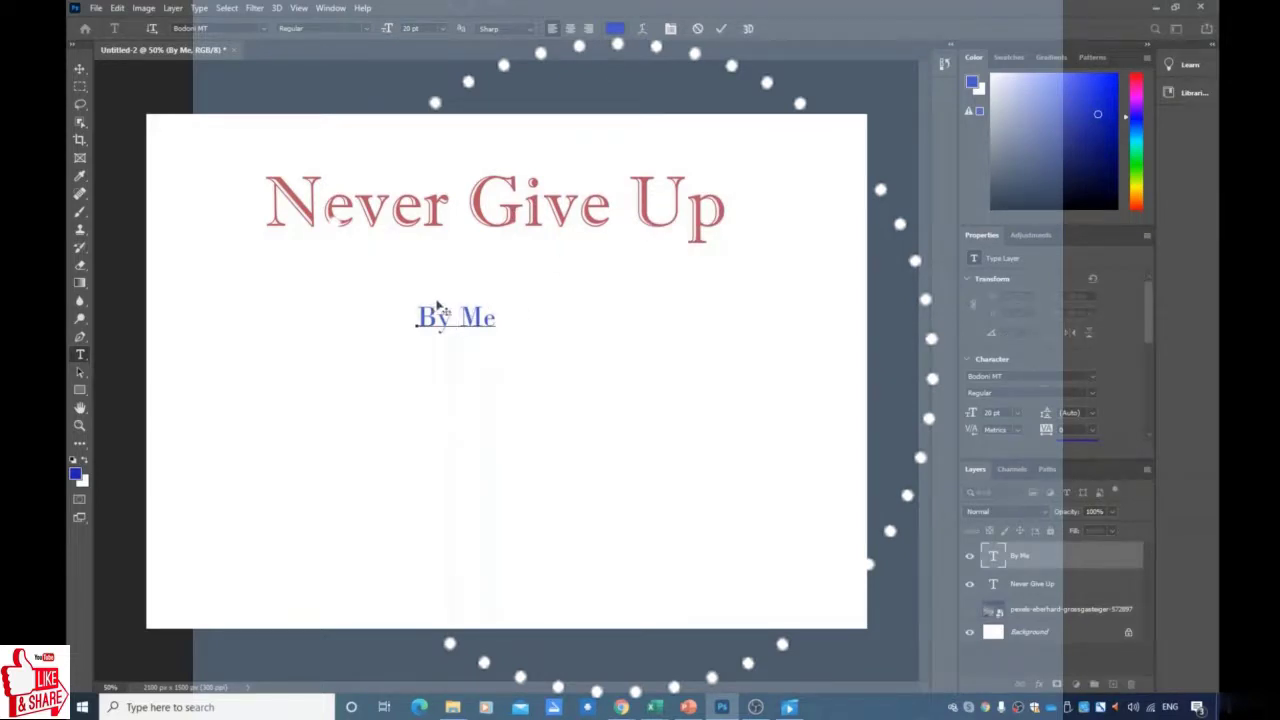
Step: Move the "By Me" text directly under the word "Up" at the end of the "Never Give Up" line
left_click(80, 68)
left_click_drag(478, 318, 652, 254)
left_click(591, 351)
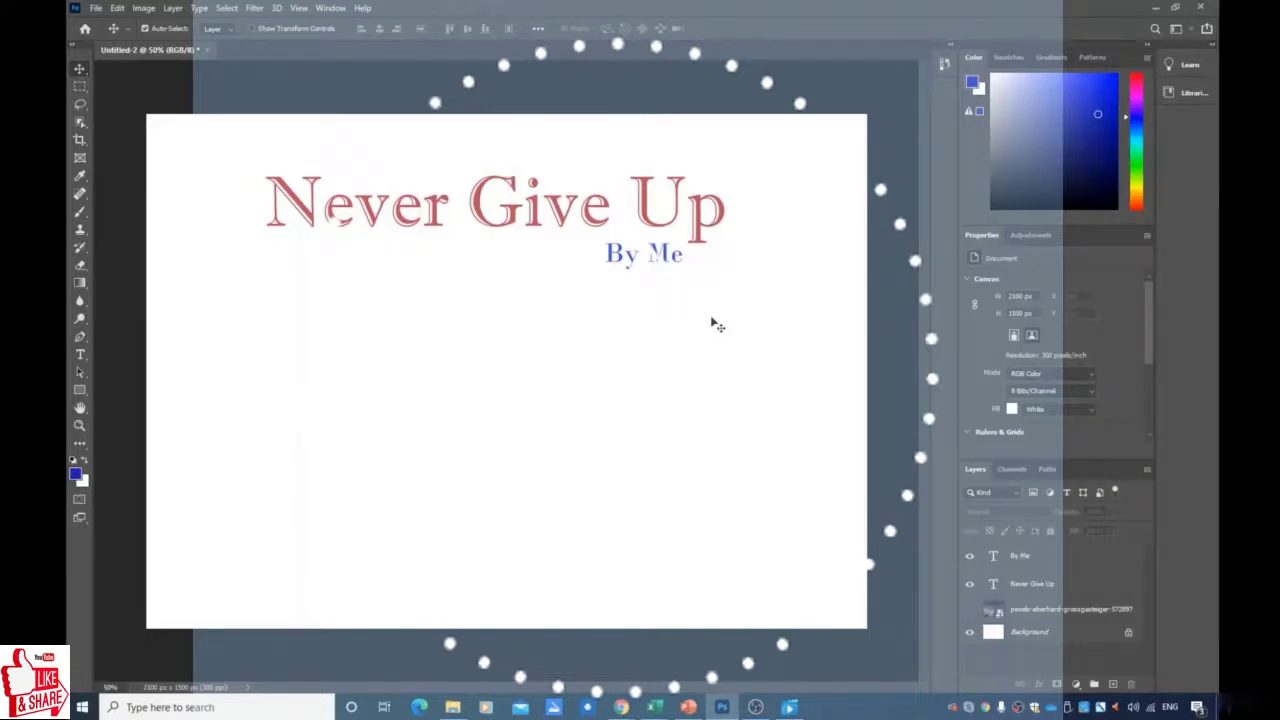
Step: Move the "By Me" text under the start of "Never Give Up", flush with its first letter, and show the mountain photo layer
left_click(1031, 235)
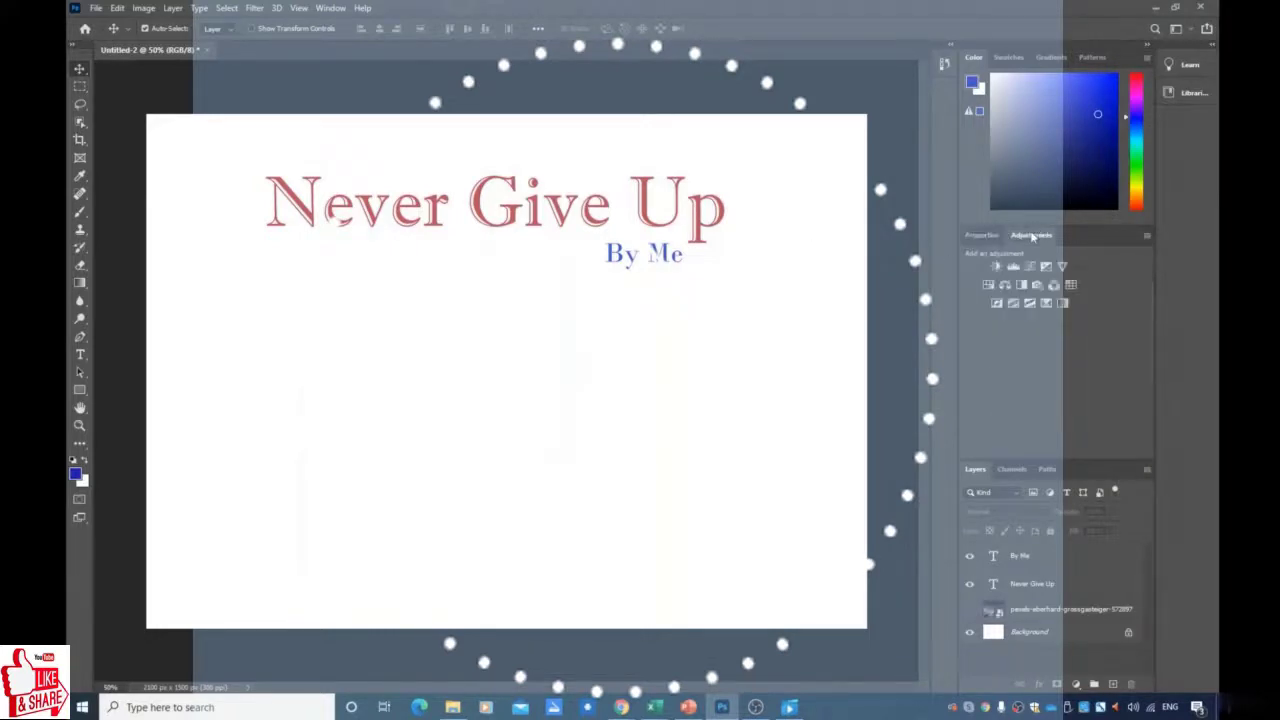
left_click(981, 235)
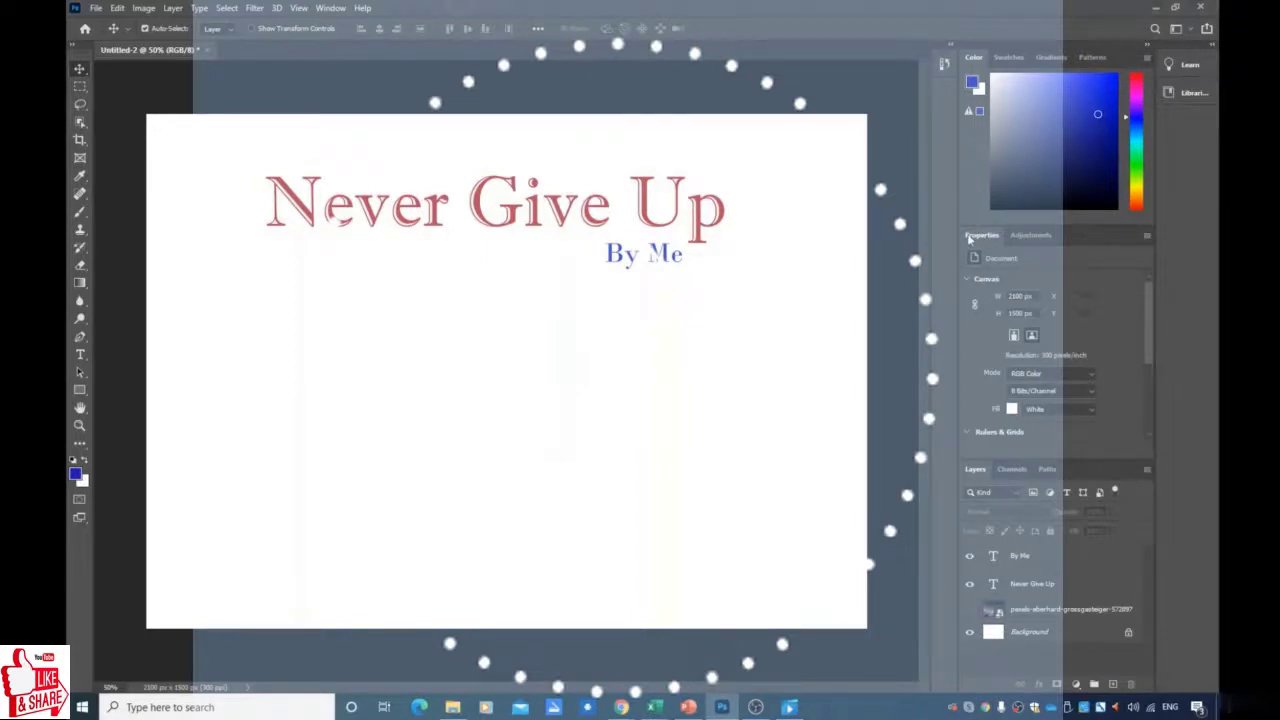
left_click_drag(624, 256, 287, 258)
left_click(349, 357)
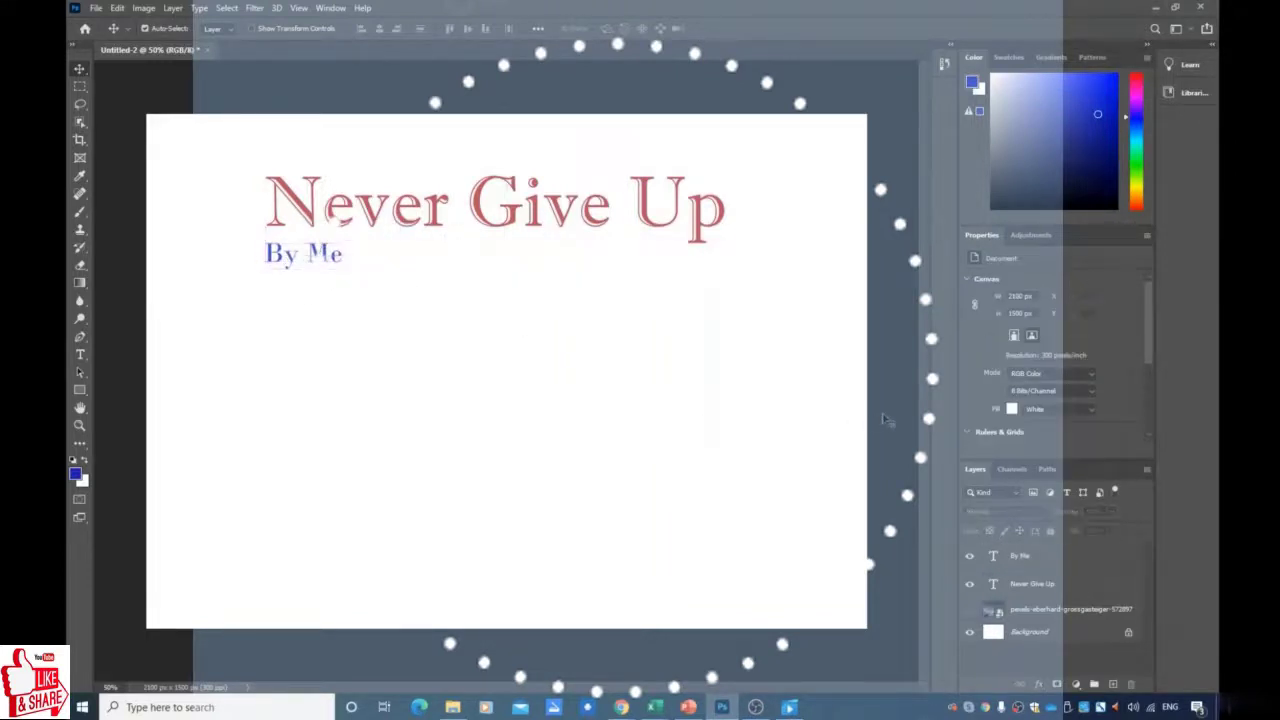
left_click(970, 611)
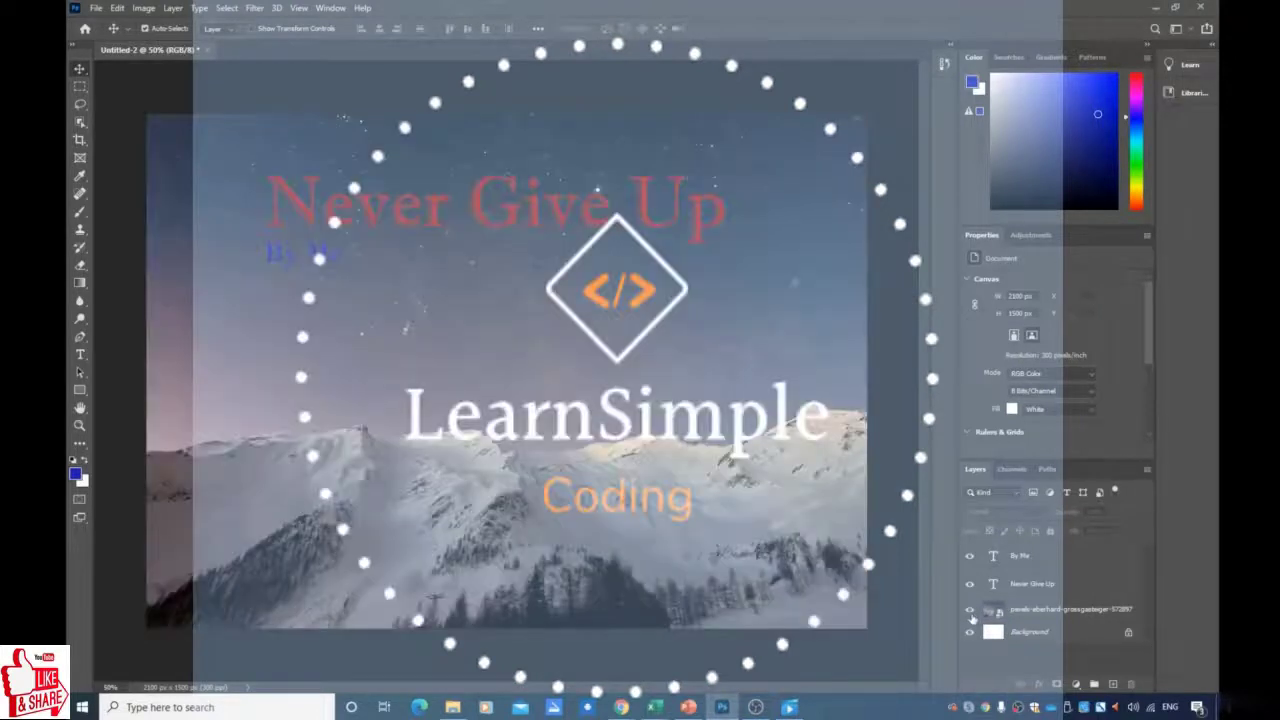
Step: Recolour the "By Me" text to green so it stands out against the mountain photo
left_click_drag(316, 256, 318, 258)
left_click(1041, 150)
left_click(1133, 108)
mouse_move(1133, 113)
left_mouse_down()
mouse_move(1135, 92)
mouse_move(1137, 175)
left_mouse_up()
left_click(1069, 134)
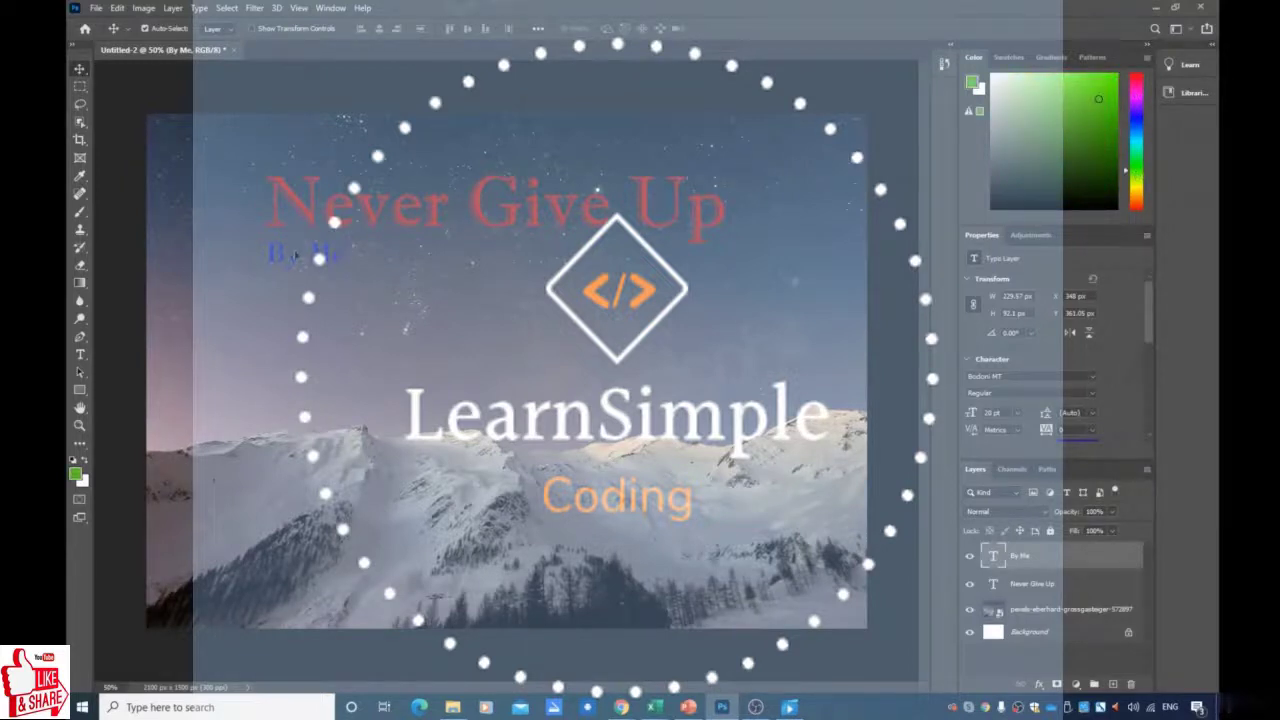
double_click(305, 254)
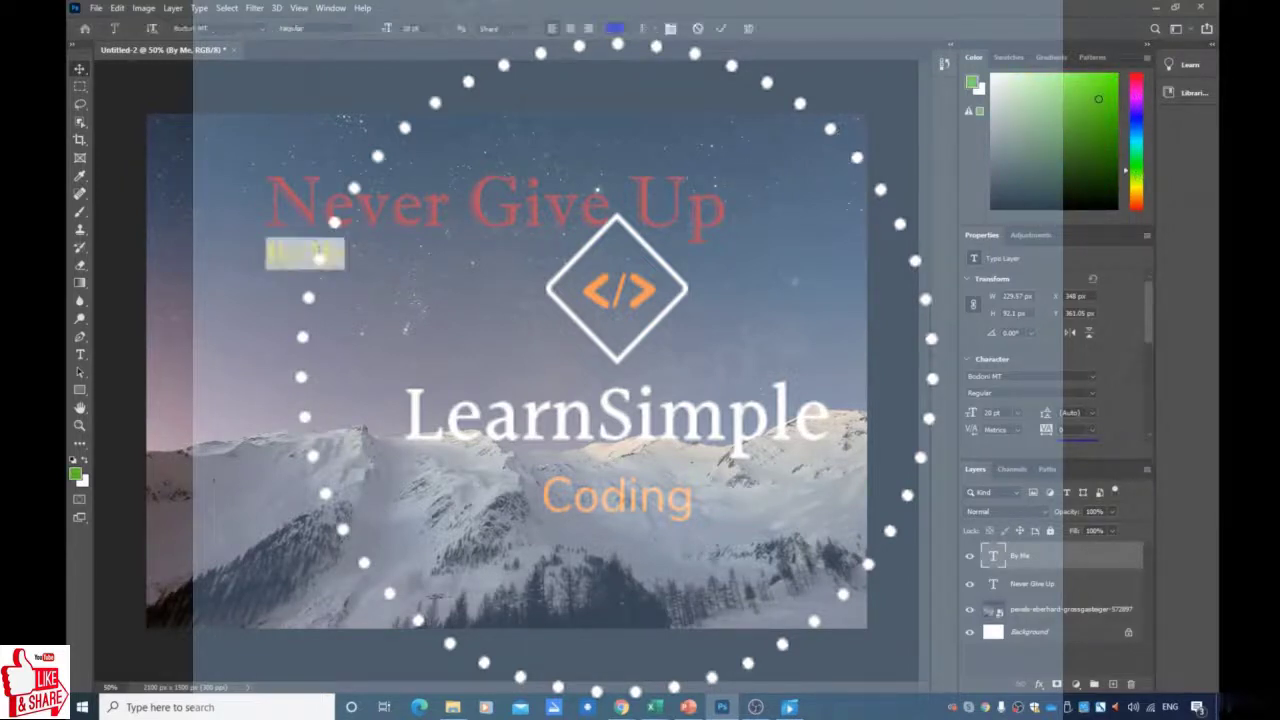
left_click(1097, 106)
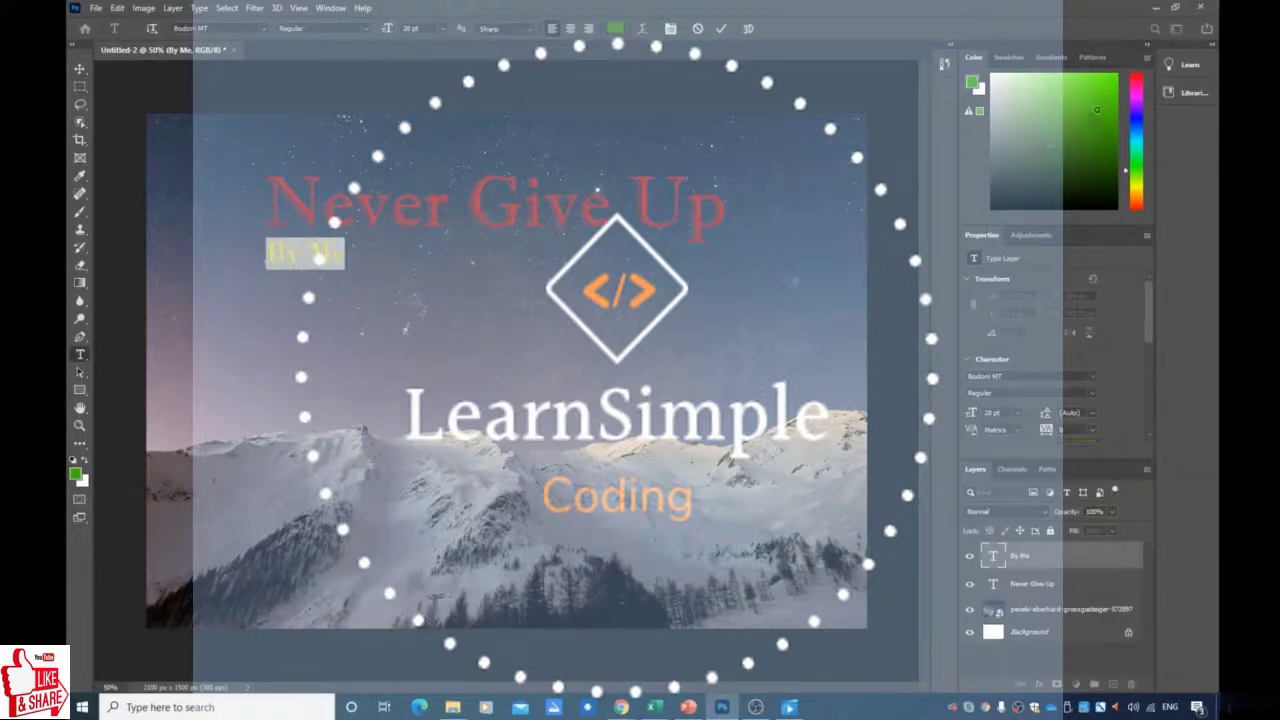
key("ctrl+Return")
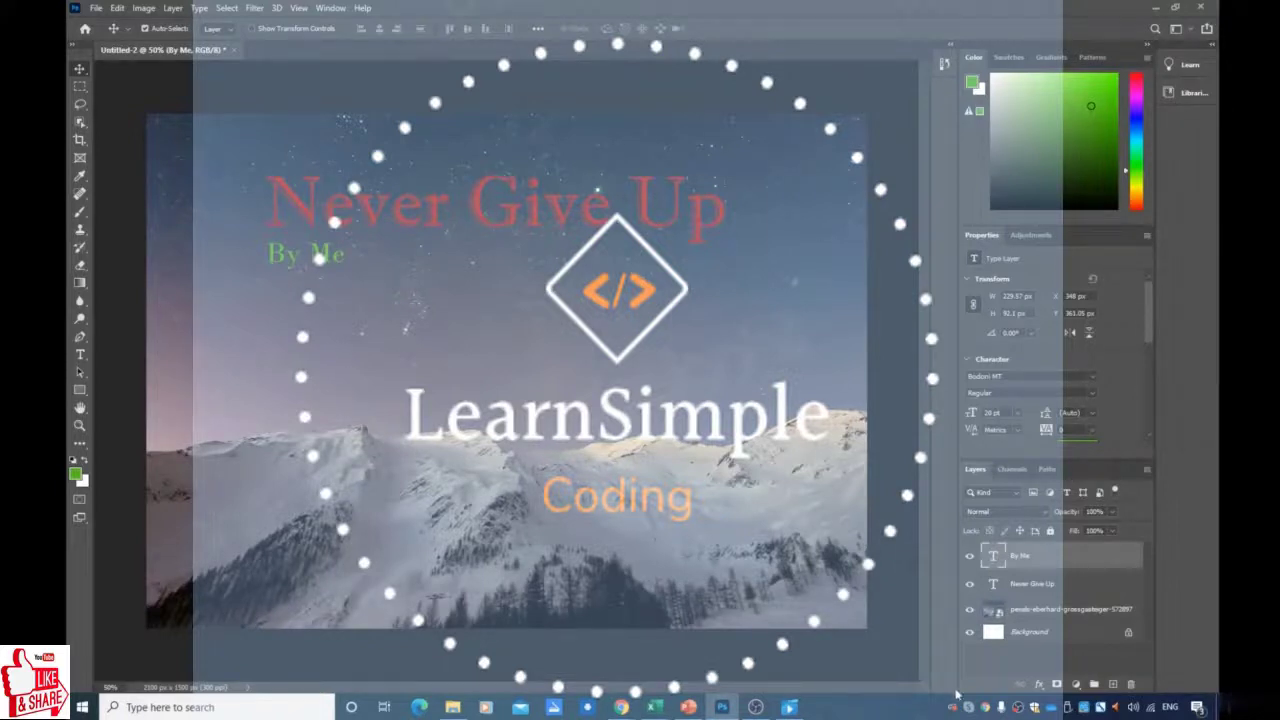
Step: Check the two text layers by hiding and reshowing "Never Give Up" and "By Me" in turn and selecting each of them
left_click(974, 588)
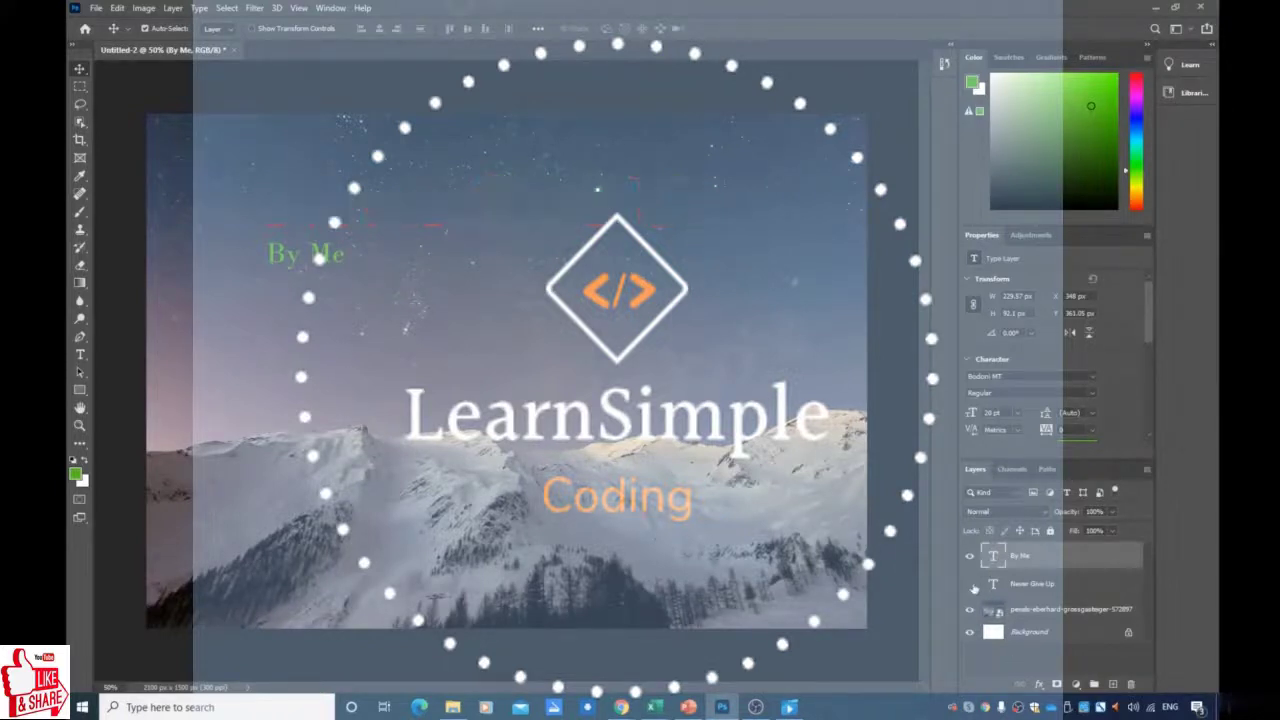
left_click(972, 586)
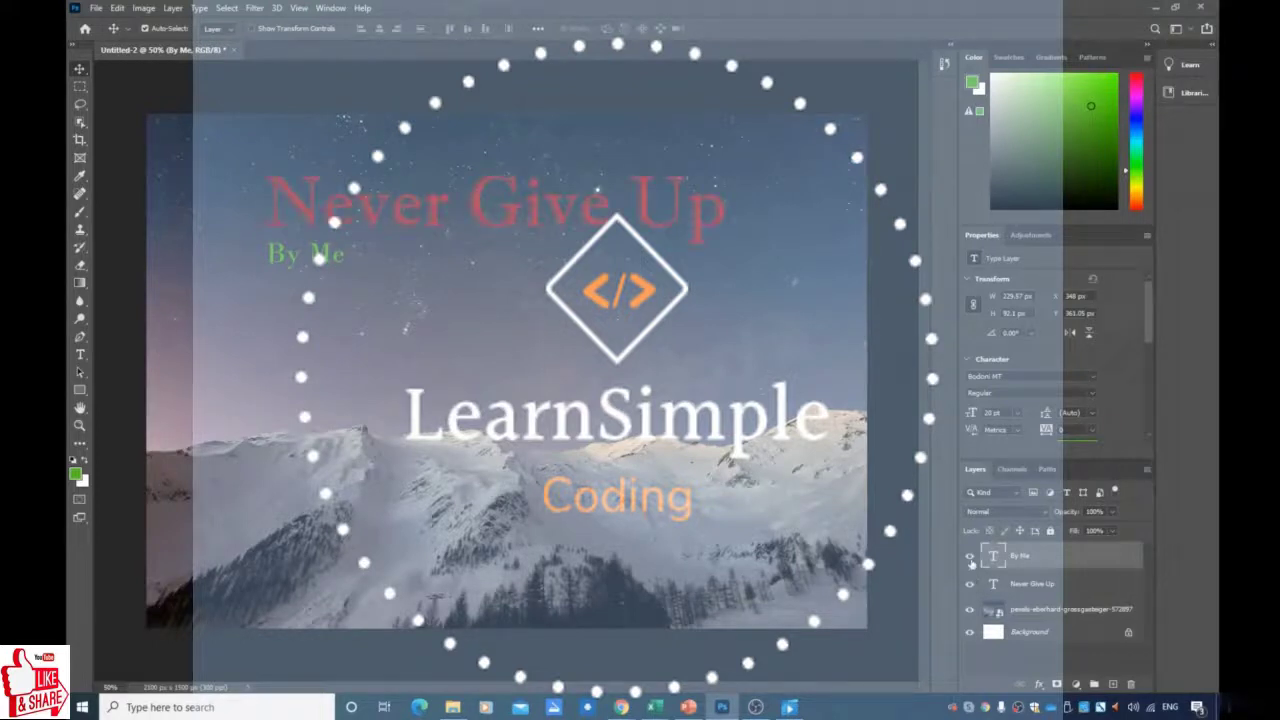
left_click(970, 558)
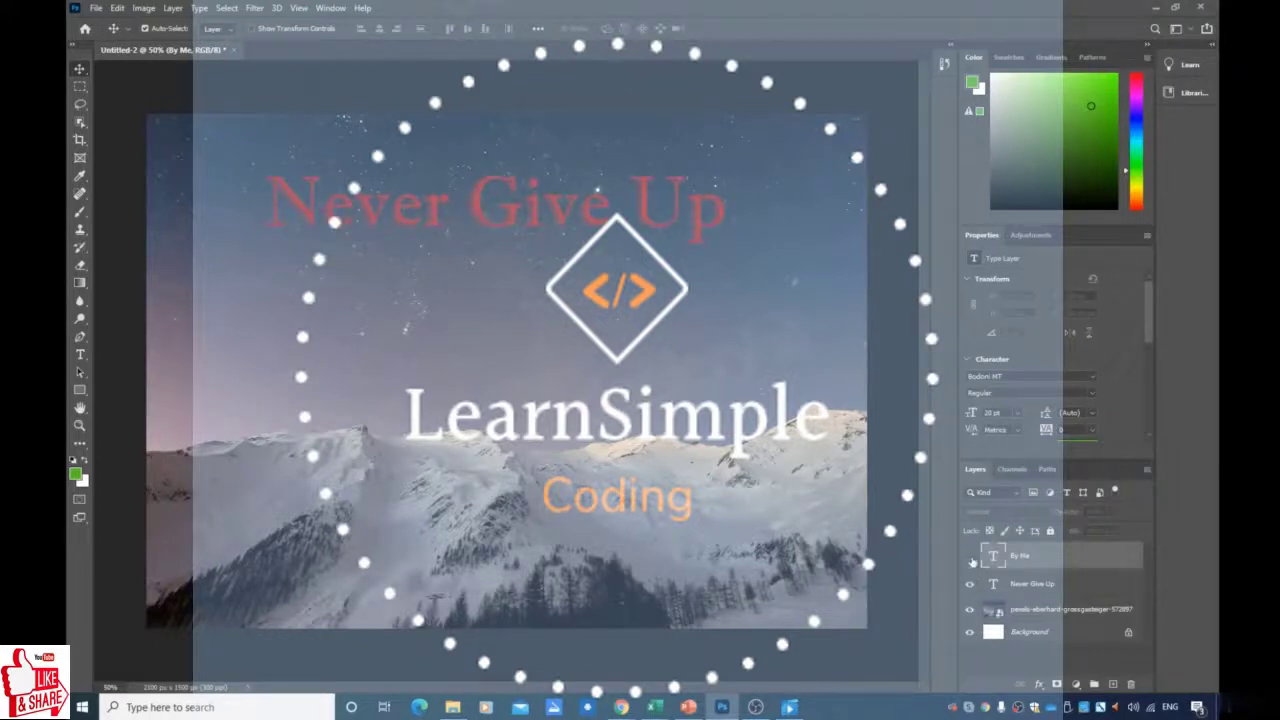
left_click(969, 556)
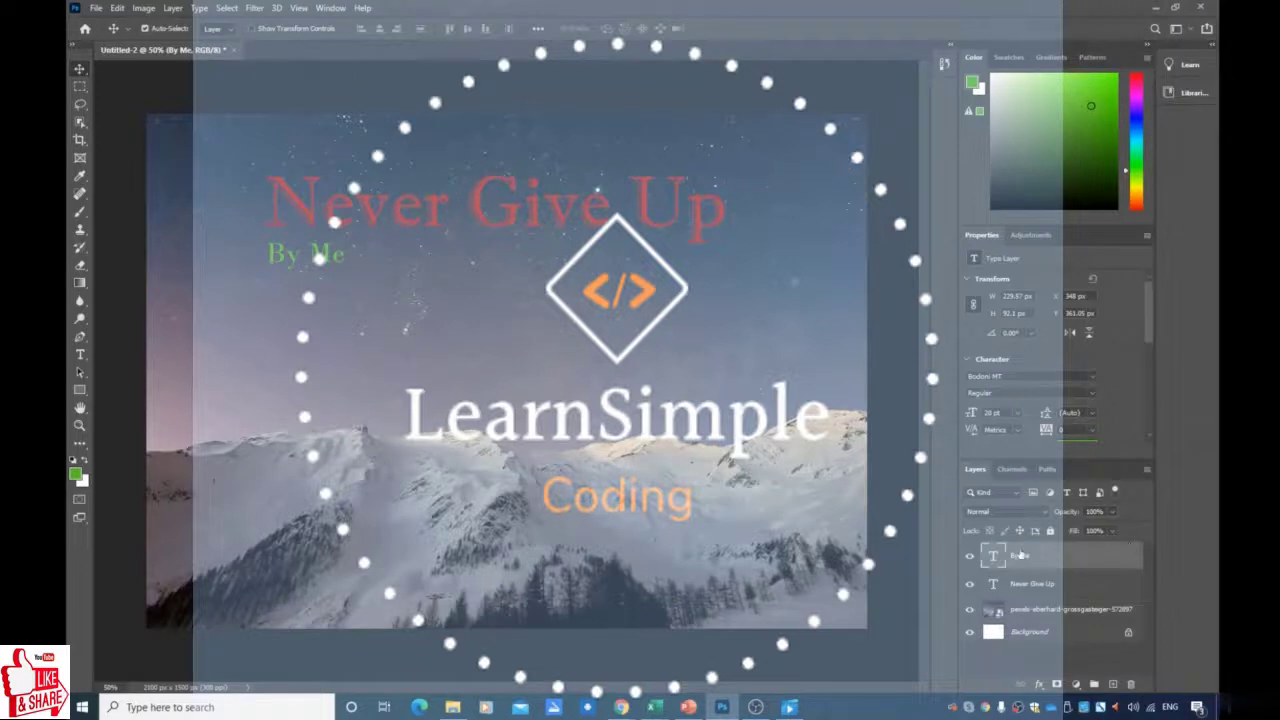
left_click(1106, 578)
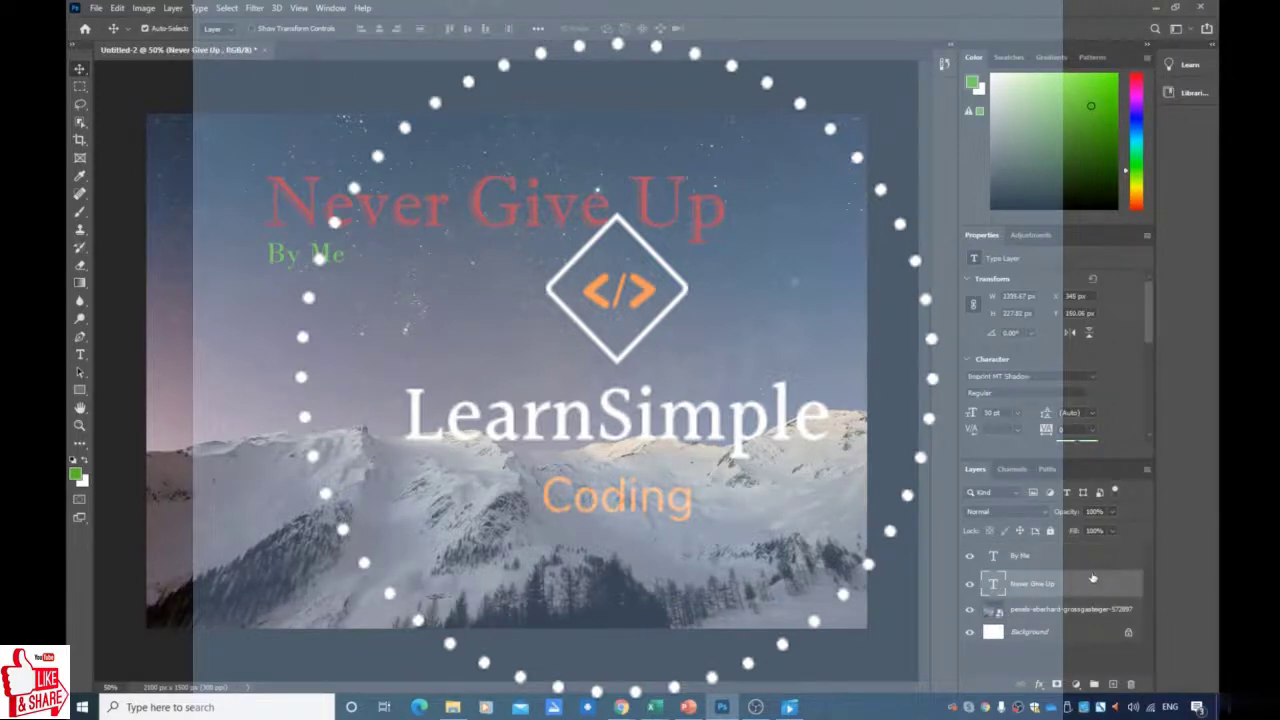
left_click(1042, 554)
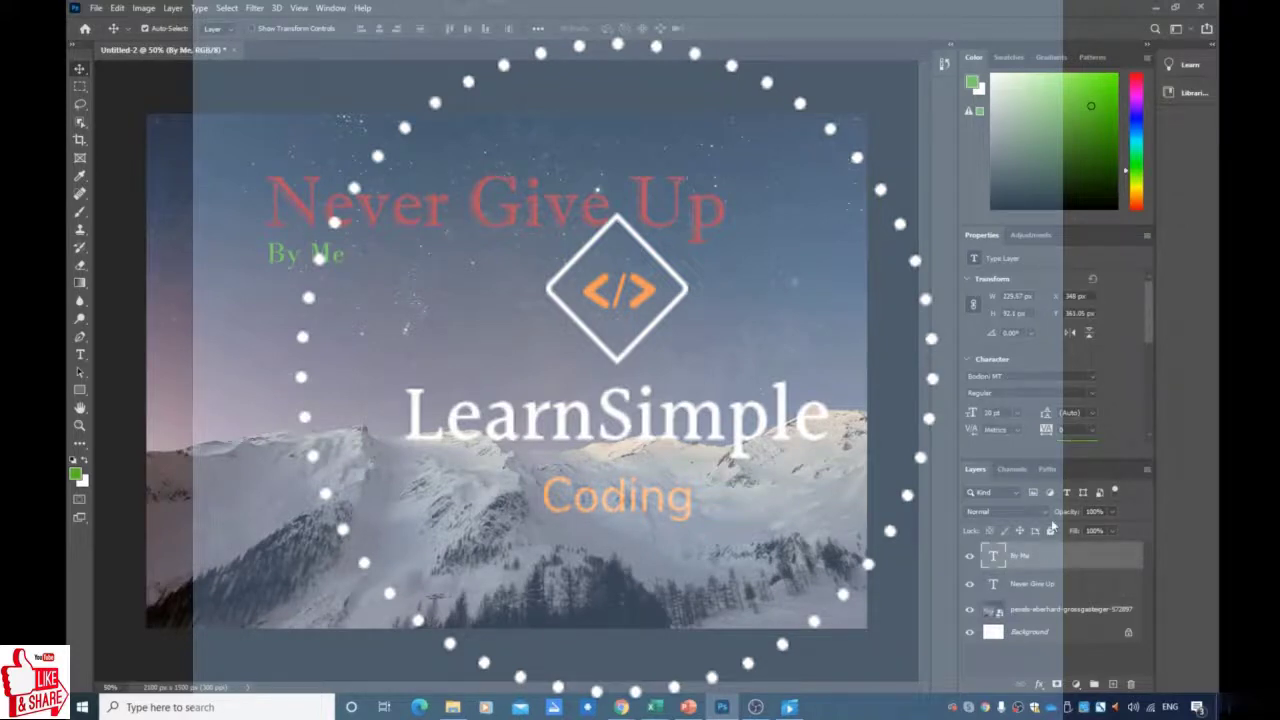